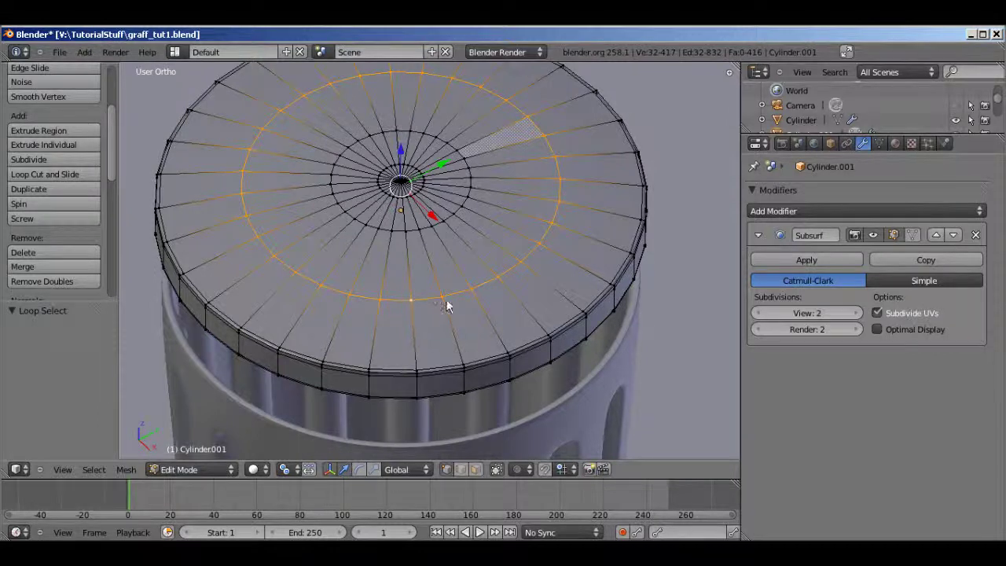
# - Edge-slide the selected large edge loop on the lid's top outward towards the rim by a factor of about 0.66
pyautogui.hotkey('ctrl', 'e')
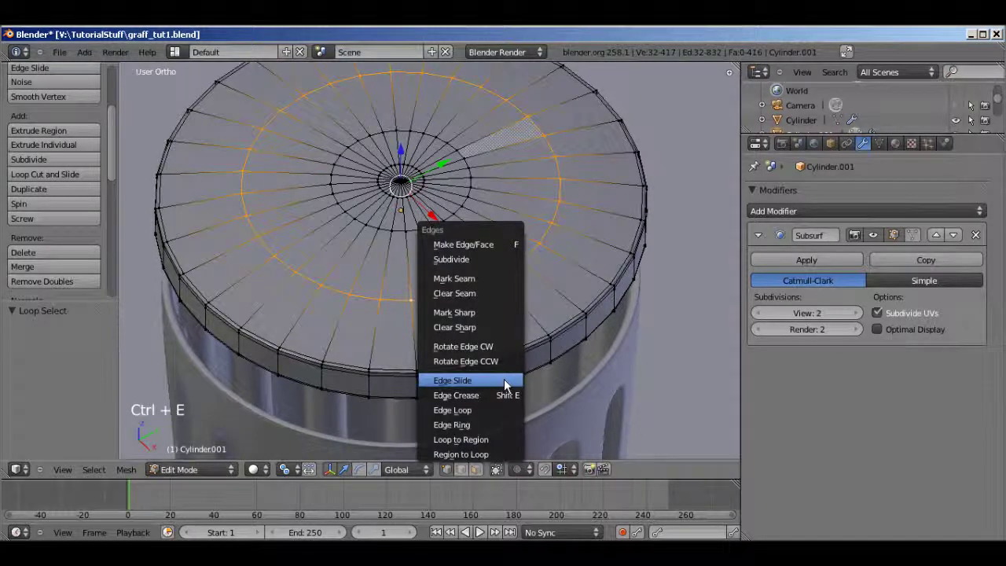
pyautogui.click(505, 381)
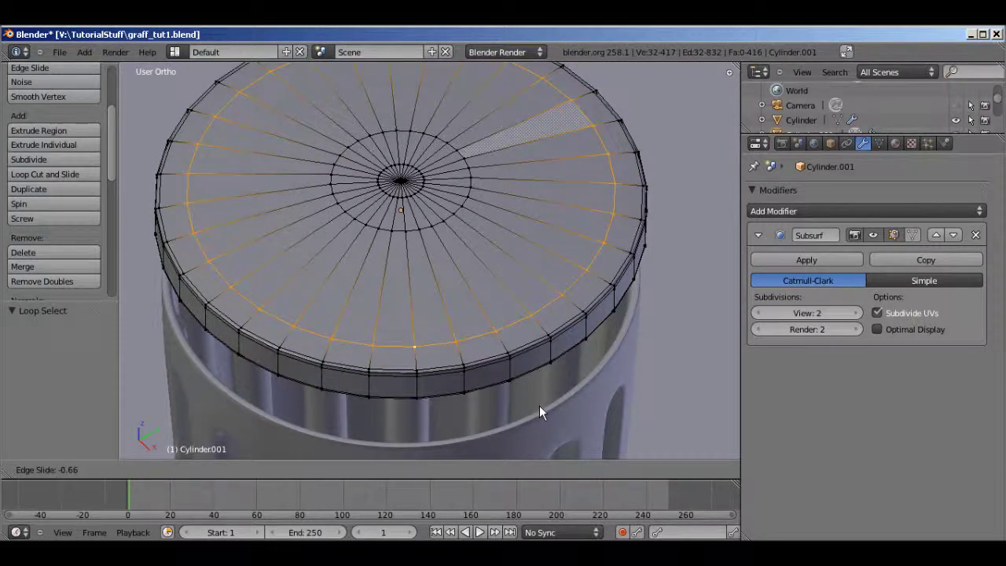
pyautogui.click(539, 406)
# - Select the edge loop around the lid's centre and edge-slide it slightly outward by a factor of about 0.09
pyautogui.keyDown('alt'); pyautogui.rightClick(450, 223); pyautogui.keyUp('alt')
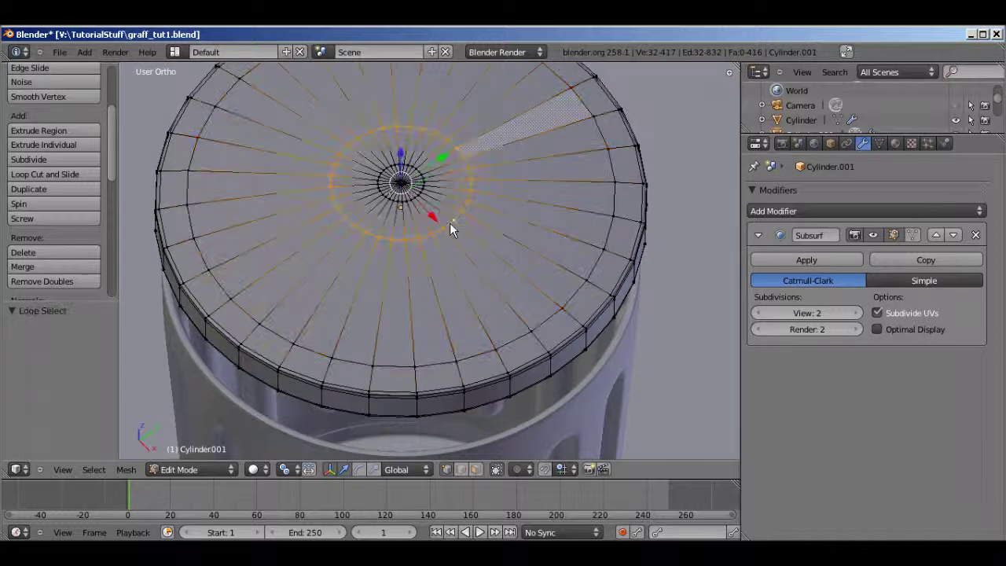
pyautogui.hotkey('ctrl', 'e')
pyautogui.click(460, 263)
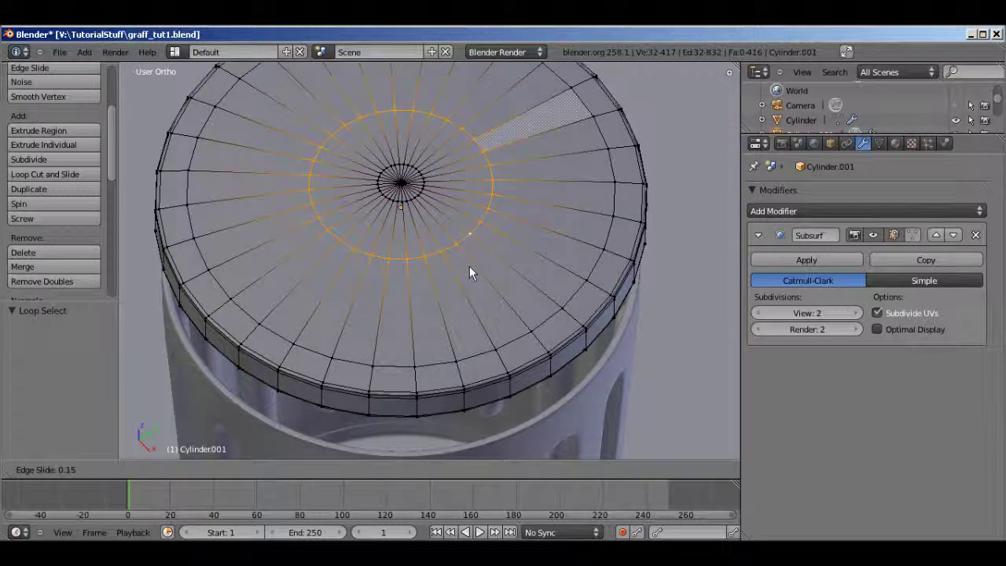
pyautogui.click(469, 270)
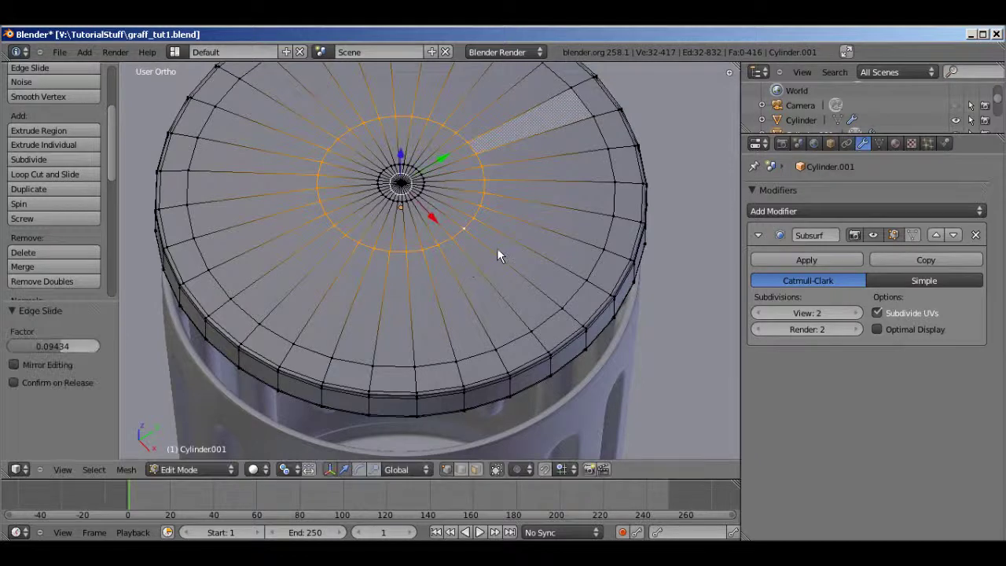
# - In face selection mode, select every second wedge face in the wide ring around the lid's top
pyautogui.hotkey('ctrl', 'Tab')
pyautogui.click(473, 342)
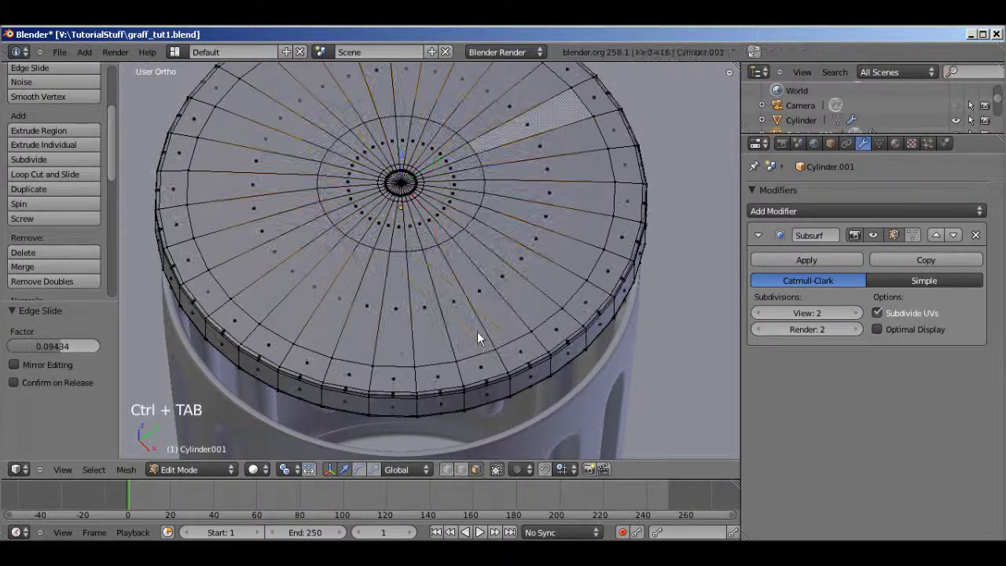
pyautogui.rightClick(538, 247)
pyautogui.keyDown('shift'); pyautogui.rightClick(549, 195); pyautogui.keyUp('shift')
pyautogui.keyDown('shift'); pyautogui.rightClick(542, 142); pyautogui.keyUp('shift')
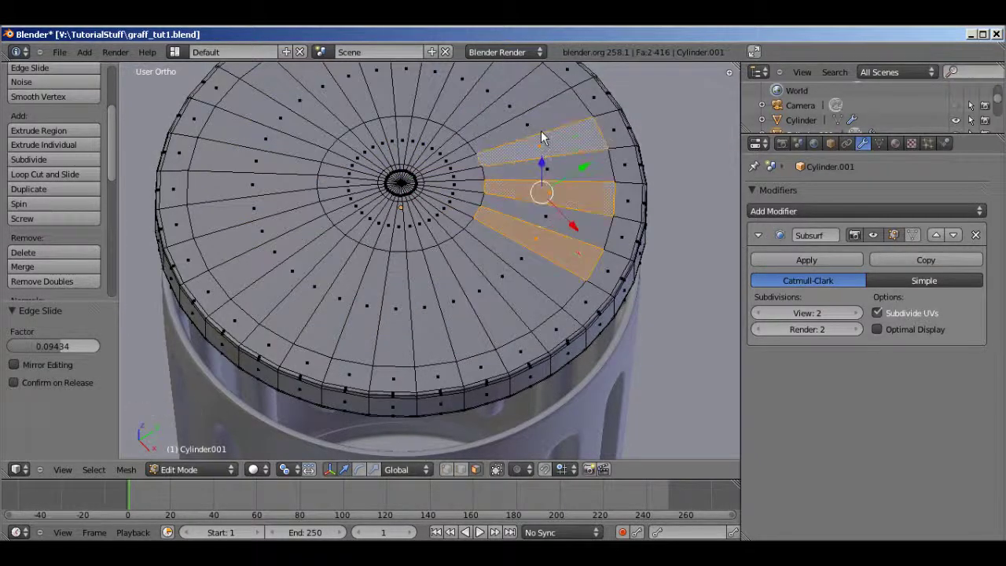
pyautogui.keyDown('shift'); pyautogui.rightClick(474, 113); pyautogui.keyUp('shift')
pyautogui.moveTo(474, 113); pyautogui.dragTo(524, 149, button='middle')
pyautogui.keyDown('shift'); pyautogui.rightClick(507, 130); pyautogui.keyUp('shift')
pyautogui.keyDown('shift'); pyautogui.rightClick(455, 134); pyautogui.keyUp('shift')
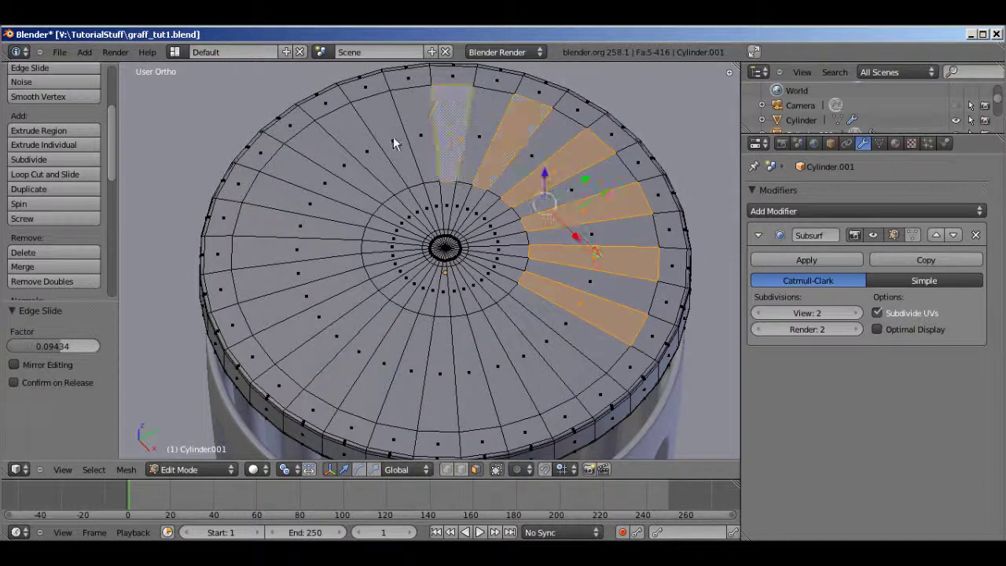
pyautogui.keyDown('shift'); pyautogui.rightClick(397, 143); pyautogui.keyUp('shift')
pyautogui.keyDown('shift'); pyautogui.rightClick(352, 169); pyautogui.keyUp('shift')
pyautogui.keyDown('shift'); pyautogui.rightClick(319, 206); pyautogui.keyUp('shift')
pyautogui.keyDown('shift'); pyautogui.rightClick(307, 253); pyautogui.keyUp('shift')
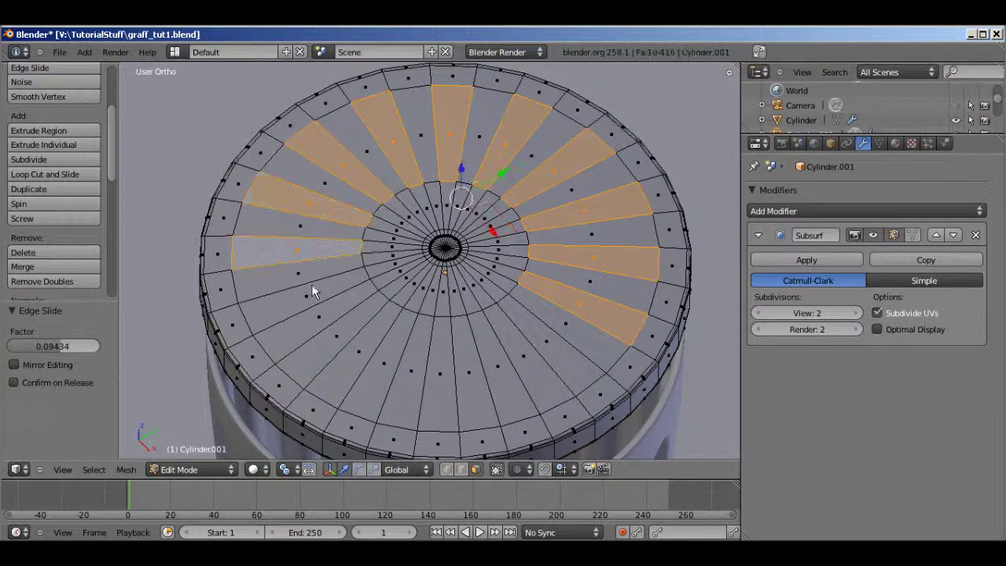
pyautogui.keyDown('shift'); pyautogui.rightClick(314, 297); pyautogui.keyUp('shift')
pyautogui.keyDown('shift'); pyautogui.rightClick(336, 338); pyautogui.keyUp('shift')
pyautogui.keyDown('shift'); pyautogui.rightClick(384, 359); pyautogui.keyUp('shift')
pyautogui.keyDown('shift'); pyautogui.rightClick(441, 384); pyautogui.keyUp('shift')
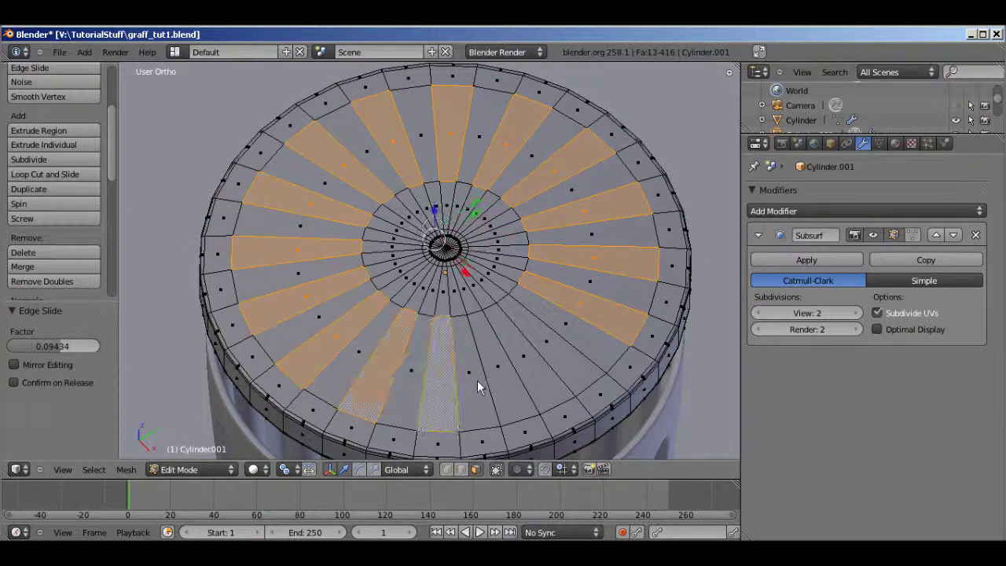
pyautogui.keyDown('shift'); pyautogui.rightClick(503, 384); pyautogui.keyUp('shift')
pyautogui.keyDown('shift'); pyautogui.rightClick(558, 348); pyautogui.keyUp('shift')
# - Extrude the selected wedge faces about 0.016 down into the lid and turn off the Subsurf modifier's Edit Mode display
pyautogui.moveTo(558, 348); pyautogui.dragTo(558, 318, button='middle')
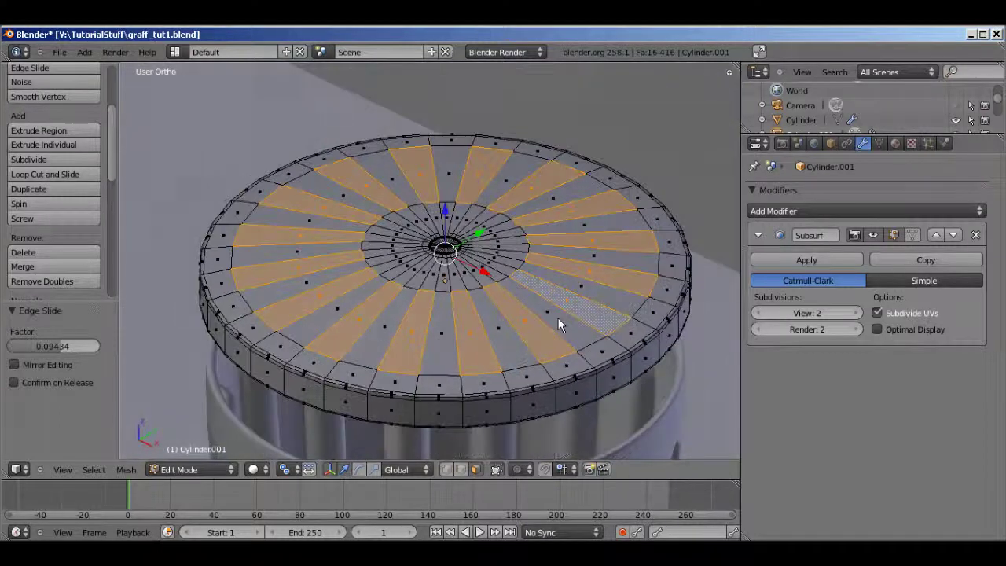
pyautogui.press('e')
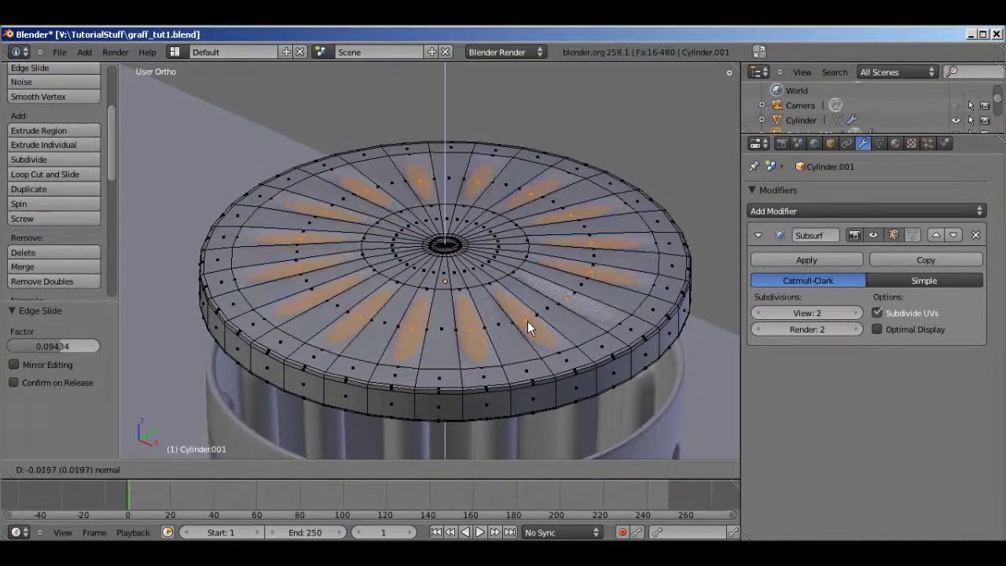
pyautogui.click(527, 321)
pyautogui.click(872, 233)
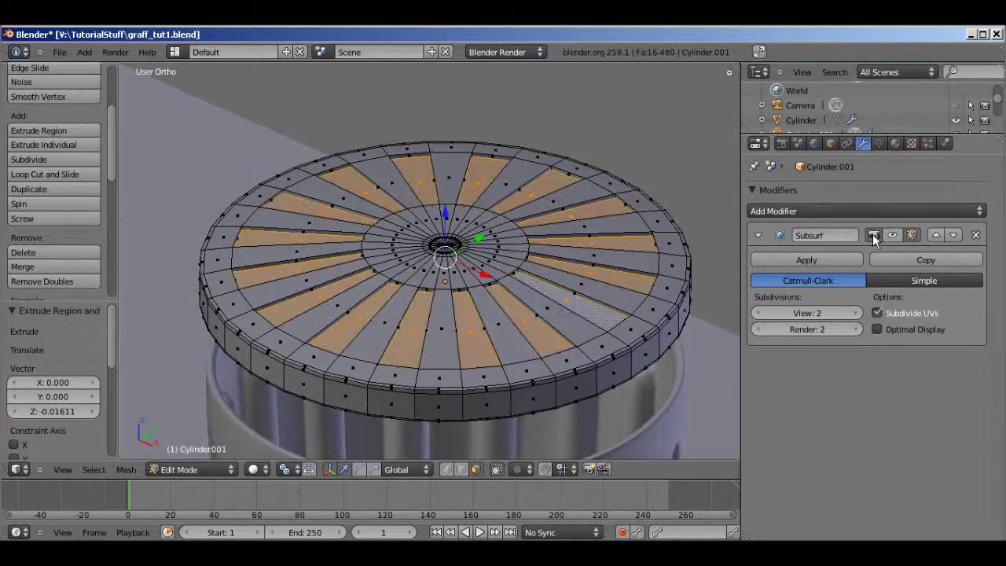
# - Move the extruded wedge faces up about 0.010 along the Z axis to make the recesses shallower
pyautogui.scroll(5, 568, 268)
pyautogui.keyDown('shift'); pyautogui.scroll(2, 568, 270); pyautogui.keyUp('shift')
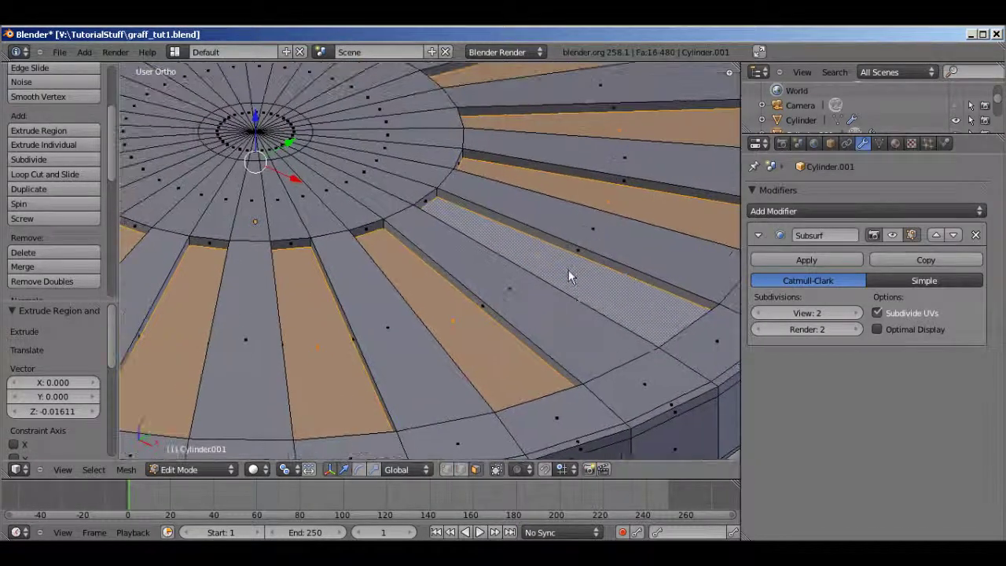
pyautogui.press('g')
pyautogui.press('z')
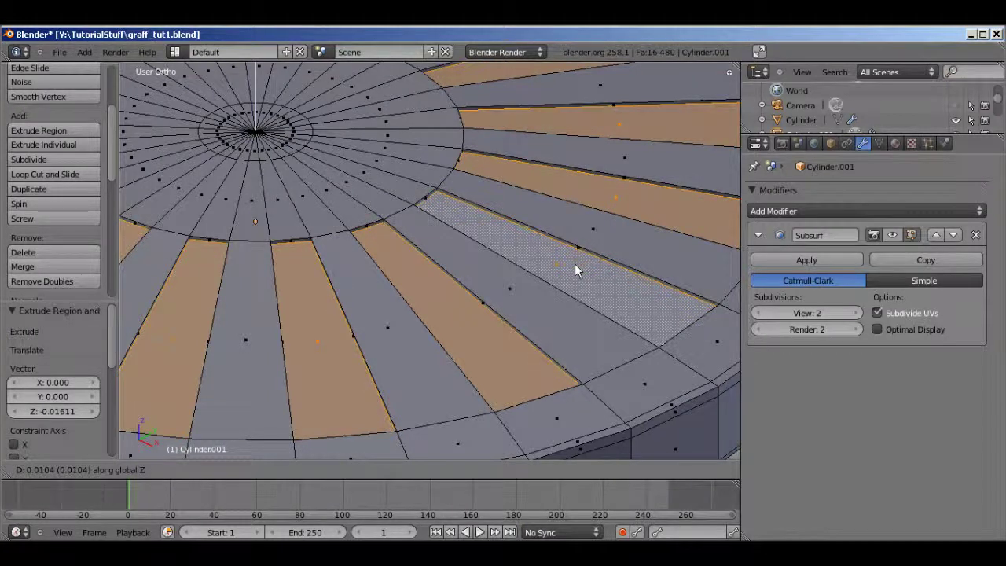
pyautogui.click(575, 270)
# - Set the pivot point to Median Point and extrude the wedge faces about 0.023 further down
pyautogui.scroll(-4, 572, 271)
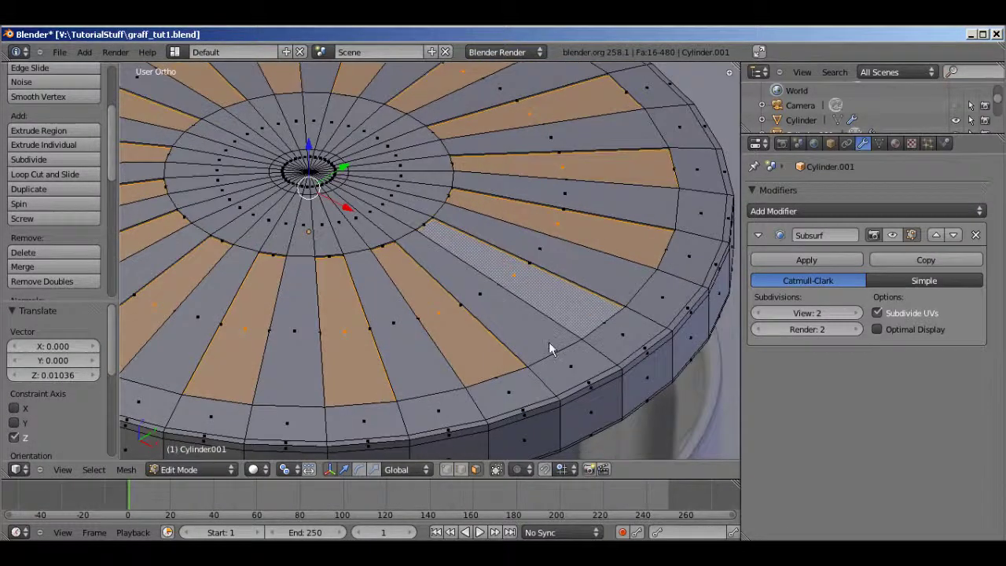
pyautogui.click(287, 469)
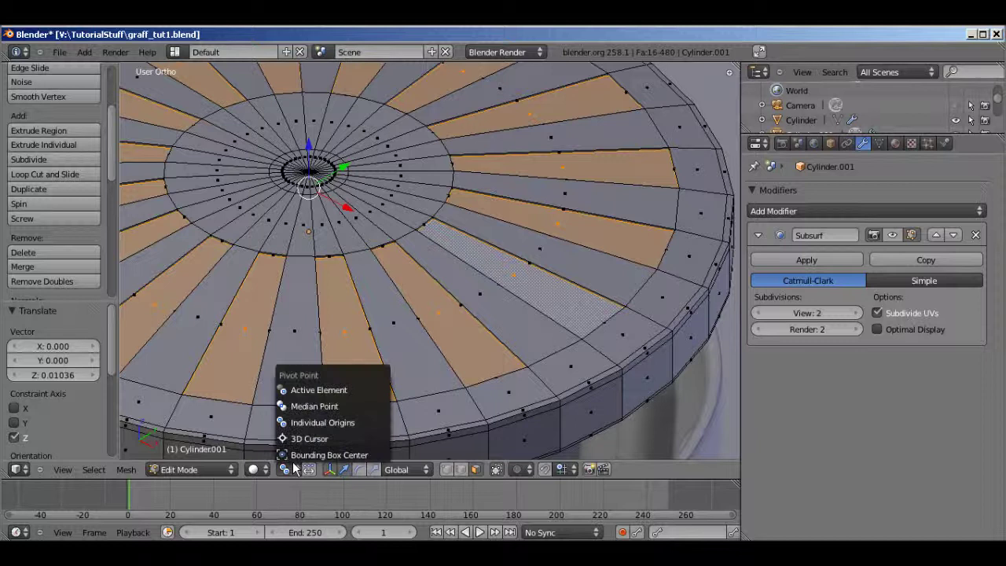
pyautogui.click(314, 407)
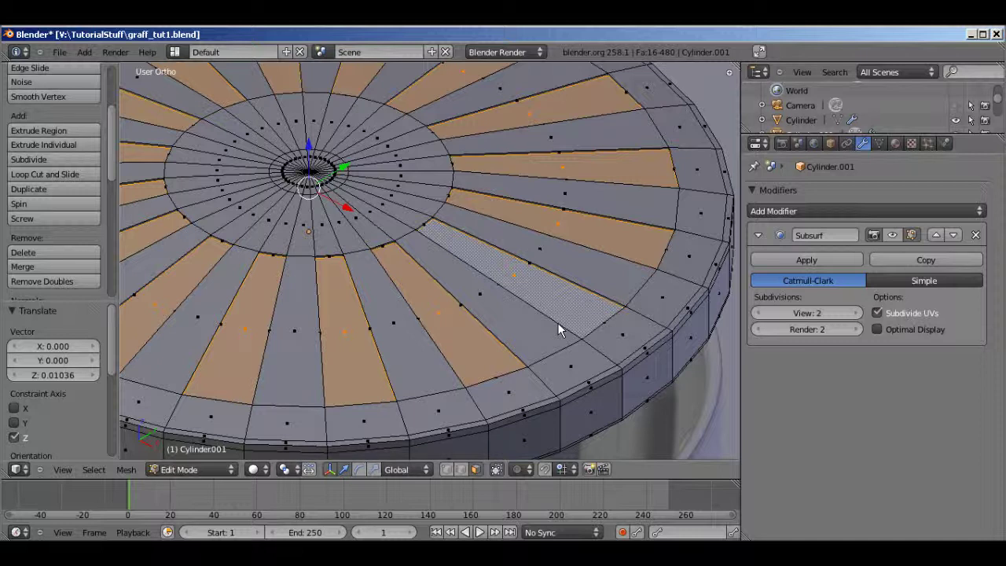
pyautogui.press('e')
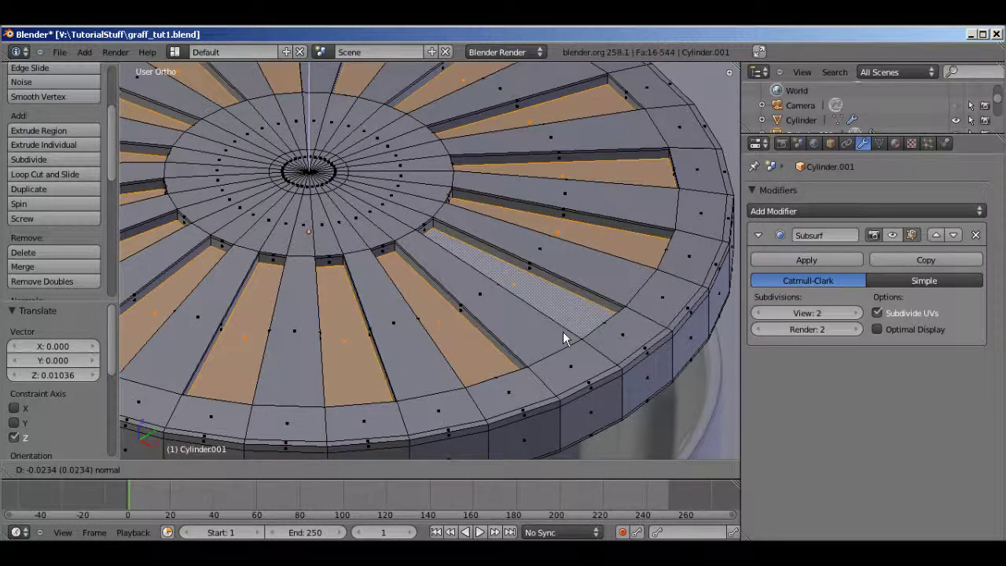
pyautogui.click(563, 331)
# - Set the pivot point to Individual Origins and scale the recessed wedge faces down to about 0.789
pyautogui.moveTo(563, 331)
pyautogui.mouseDown(button='middle')
pyautogui.moveTo(645, 309)
pyautogui.moveTo(578, 320)
pyautogui.mouseUp(button='middle')
pyautogui.scroll(-3, 578, 320)
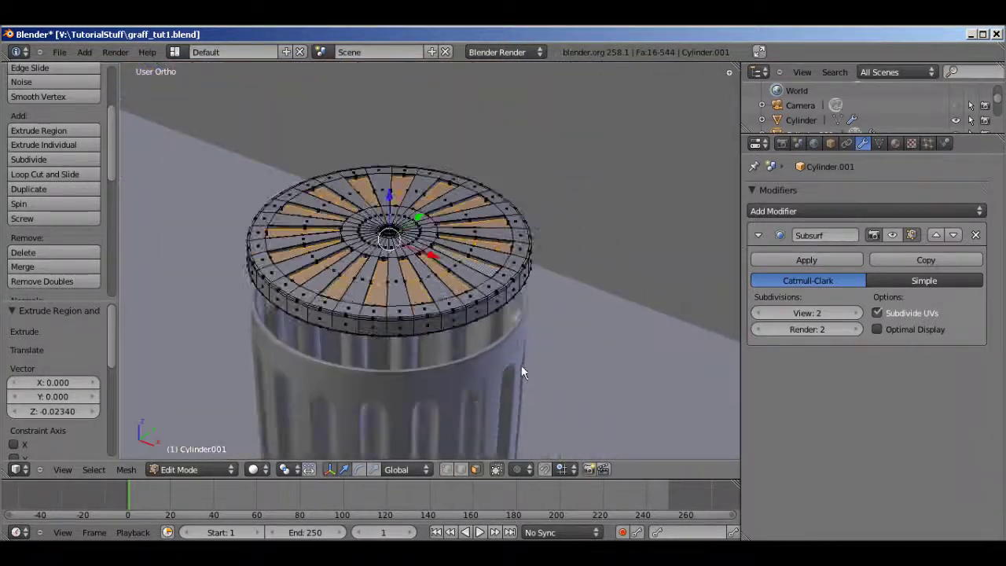
pyautogui.moveTo(521, 365); pyautogui.dragTo(535, 221, button='middle')
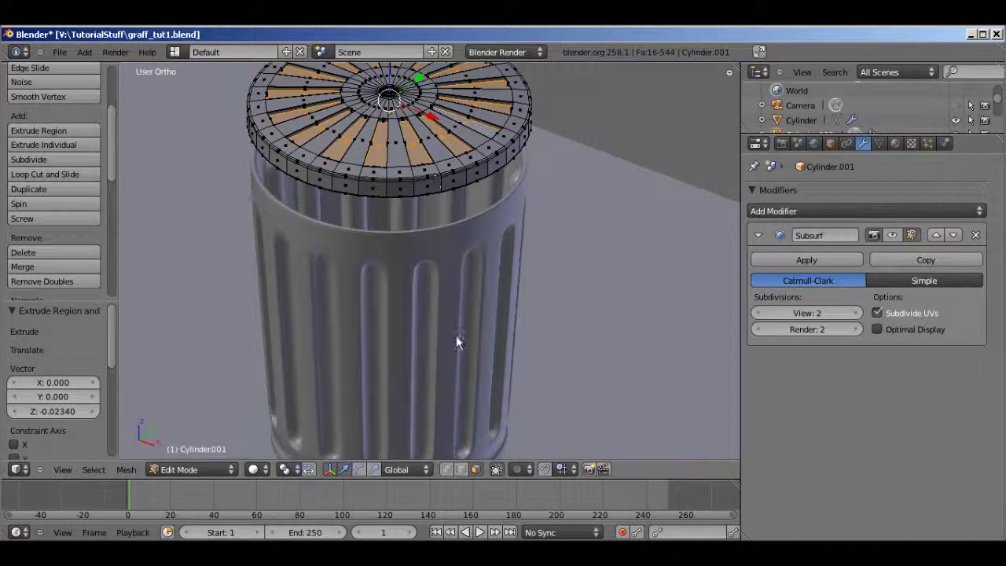
pyautogui.scroll(4, 450, 187)
pyautogui.moveTo(450, 186); pyautogui.dragTo(588, 197, button='middle')
pyautogui.moveTo(516, 361); pyautogui.dragTo(513, 299, button='middle')
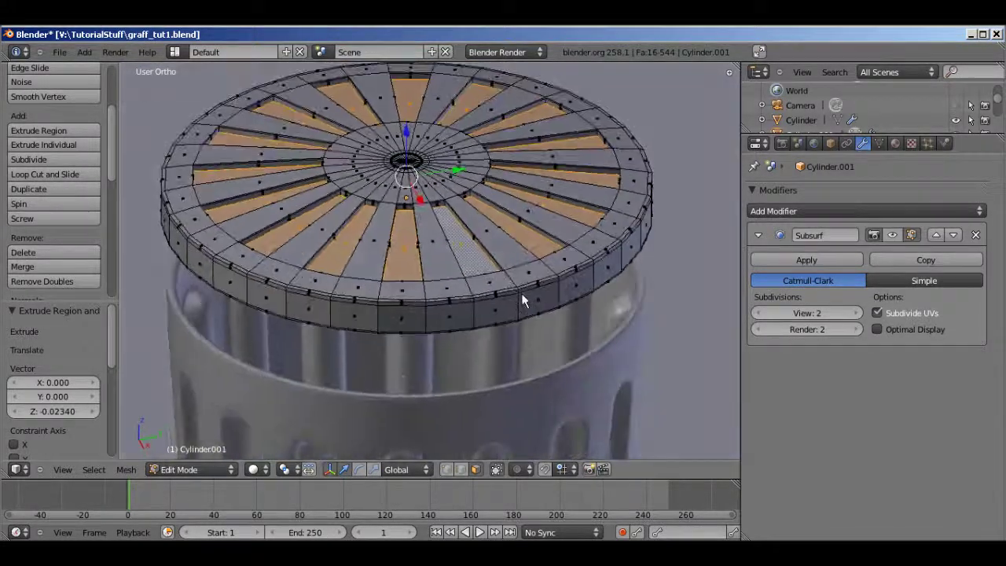
pyautogui.scroll(3, 513, 295)
pyautogui.moveTo(411, 304); pyautogui.dragTo(385, 362, button='middle')
pyautogui.click(287, 469)
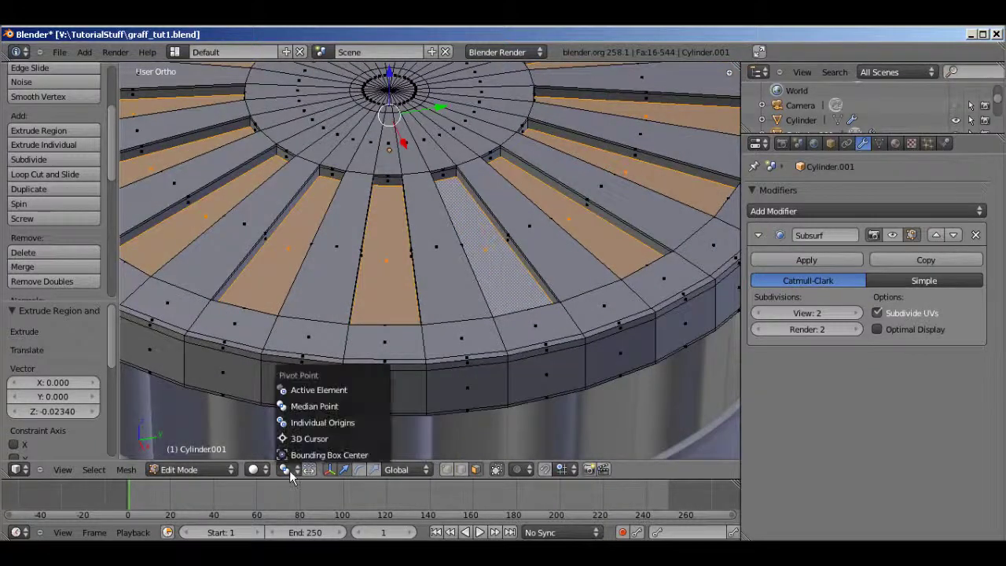
pyautogui.click(340, 422)
pyautogui.scroll(-3, 458, 329)
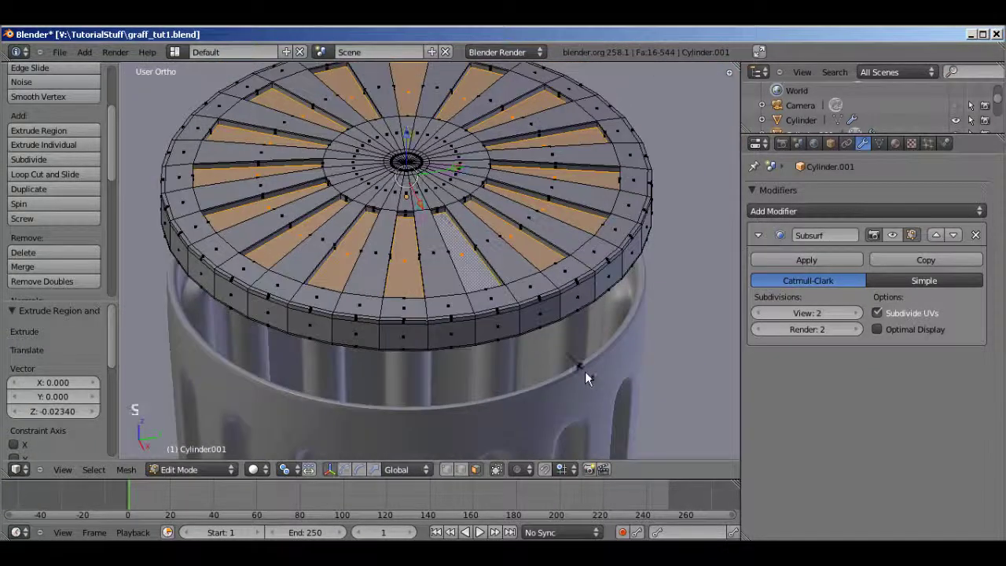
pyautogui.press('s')
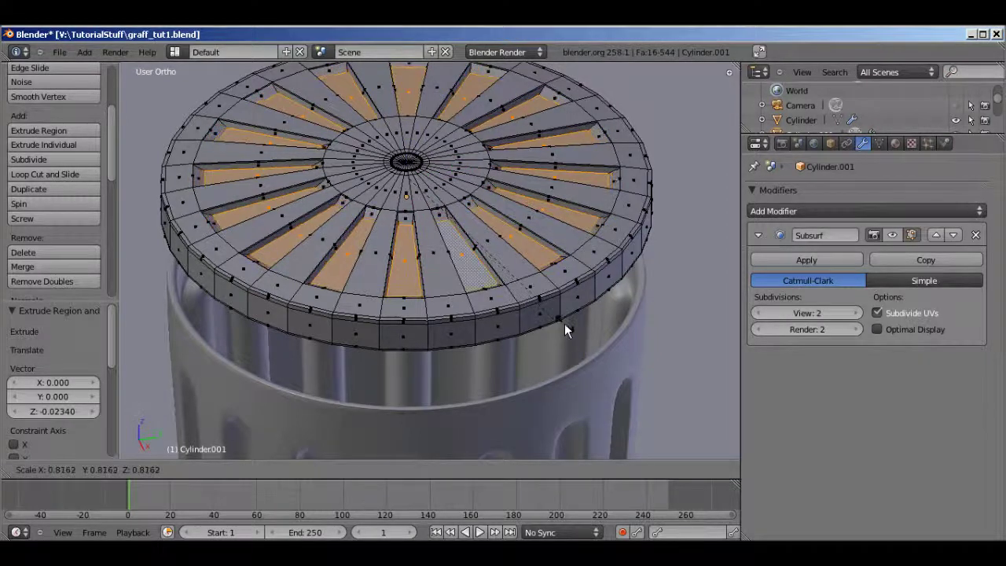
pyautogui.click(554, 315)
pyautogui.scroll(3, 499, 312)
pyautogui.moveTo(499, 312); pyautogui.dragTo(484, 351, button='middle')
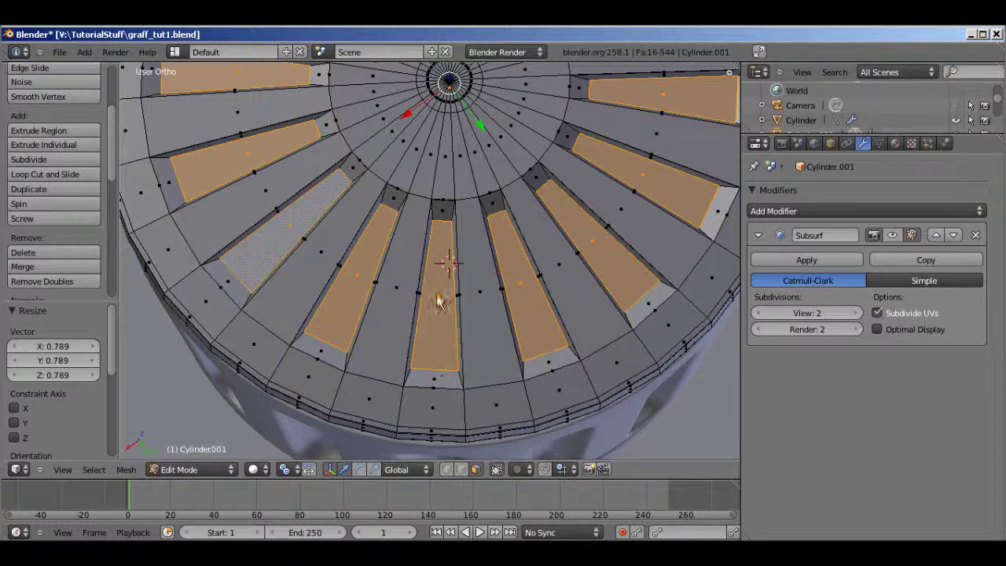
pyautogui.press('s')
pyautogui.rightClick(580, 343)
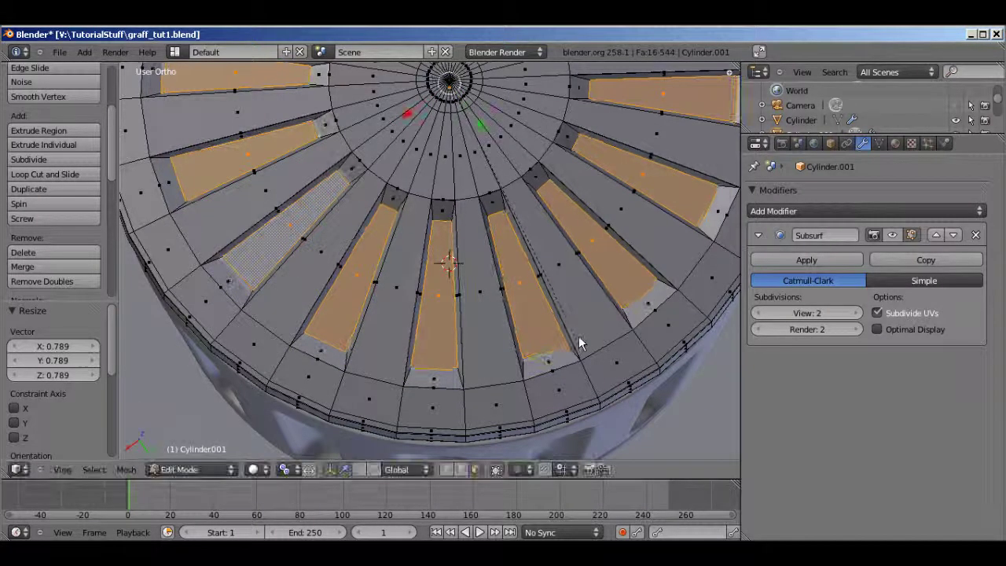
# - Scale the recessed wedge faces up slightly by a factor of about 1.02 around their individual origins
pyautogui.moveTo(494, 360); pyautogui.dragTo(424, 318, button='middle')
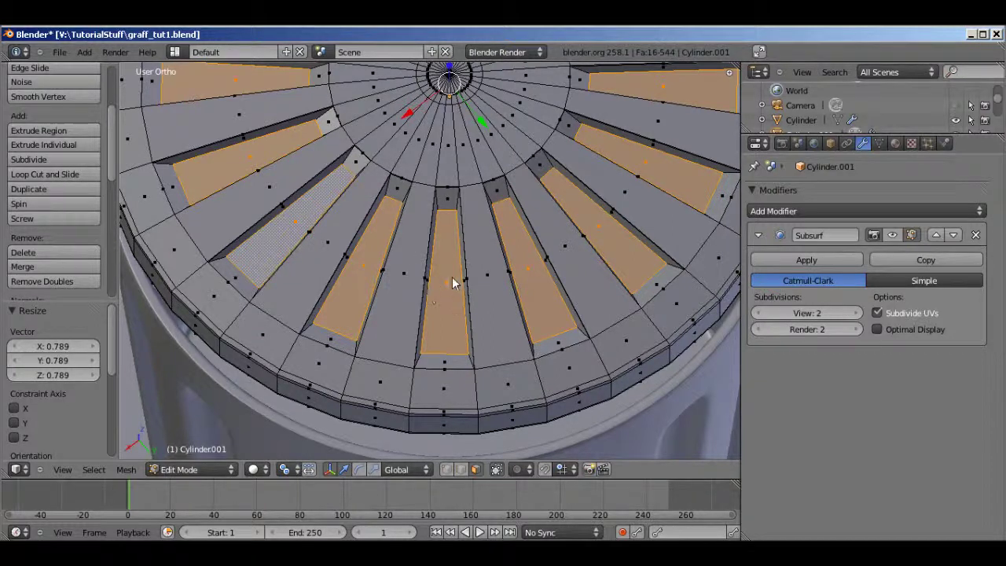
pyautogui.moveTo(520, 401); pyautogui.dragTo(414, 352, button='middle')
pyautogui.scroll(-5, 482, 278)
pyautogui.scroll(8, 414, 358)
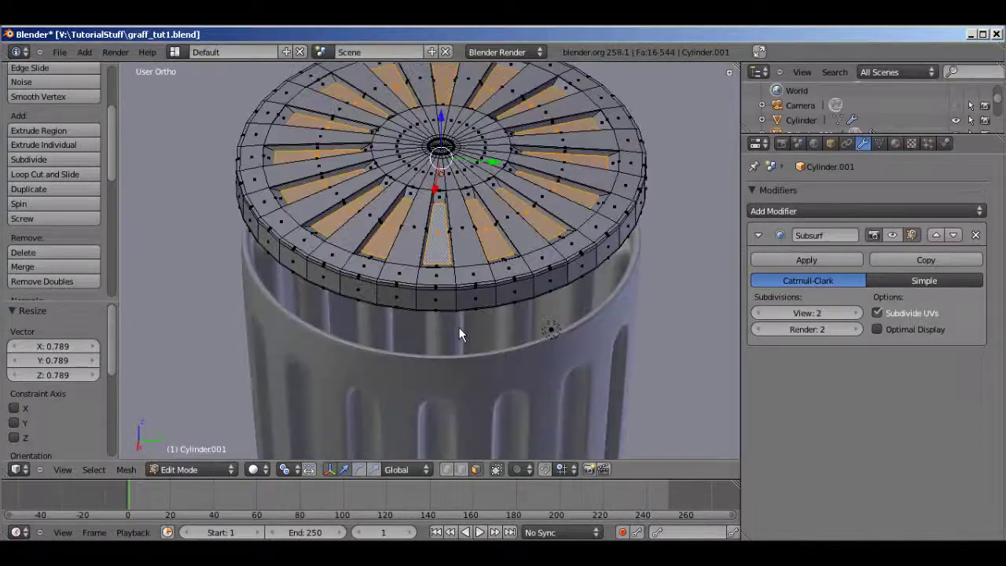
pyautogui.moveTo(491, 313); pyautogui.dragTo(577, 398, button='middle')
pyautogui.press('s')
pyautogui.press('s')
pyautogui.press('s')
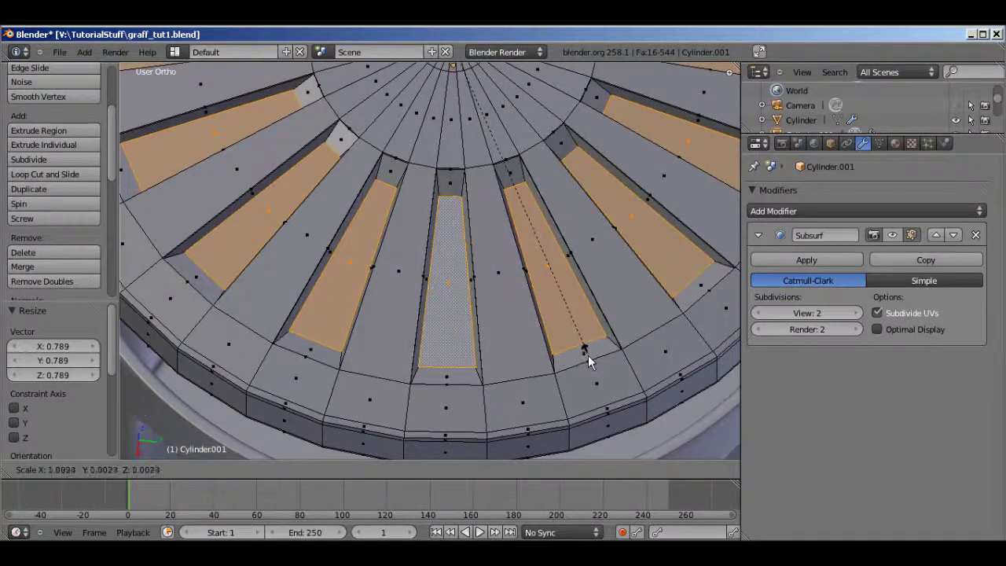
pyautogui.click(592, 360)
# - Turn the Subsurf modifier's Edit Mode display back on and check the smoothed lid grooves in Object Mode
pyautogui.moveTo(591, 360); pyautogui.dragTo(517, 277, button='middle')
pyautogui.scroll(-5, 478, 210)
pyautogui.scroll(2, 521, 285)
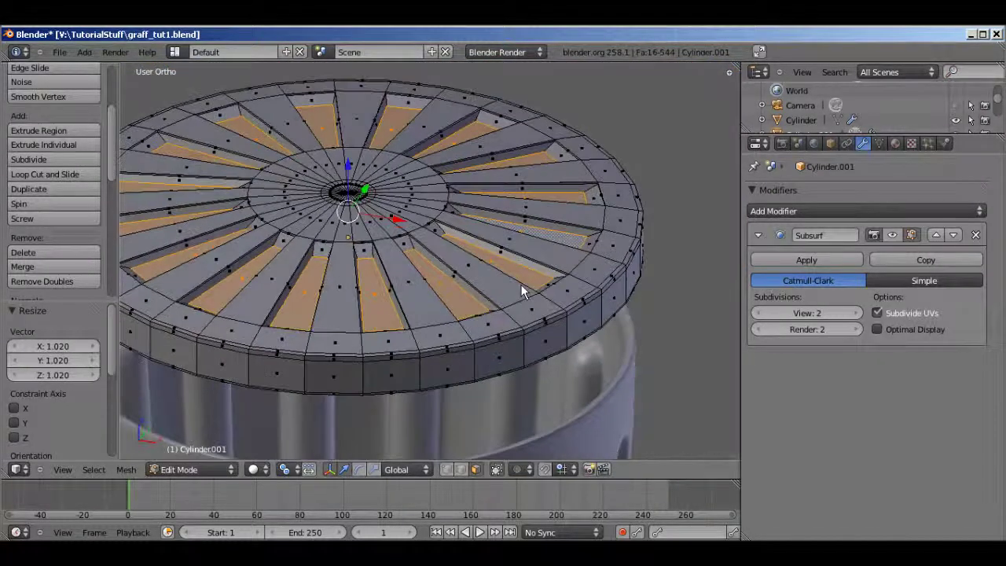
pyautogui.scroll(-1, 520, 288)
pyautogui.click(905, 235)
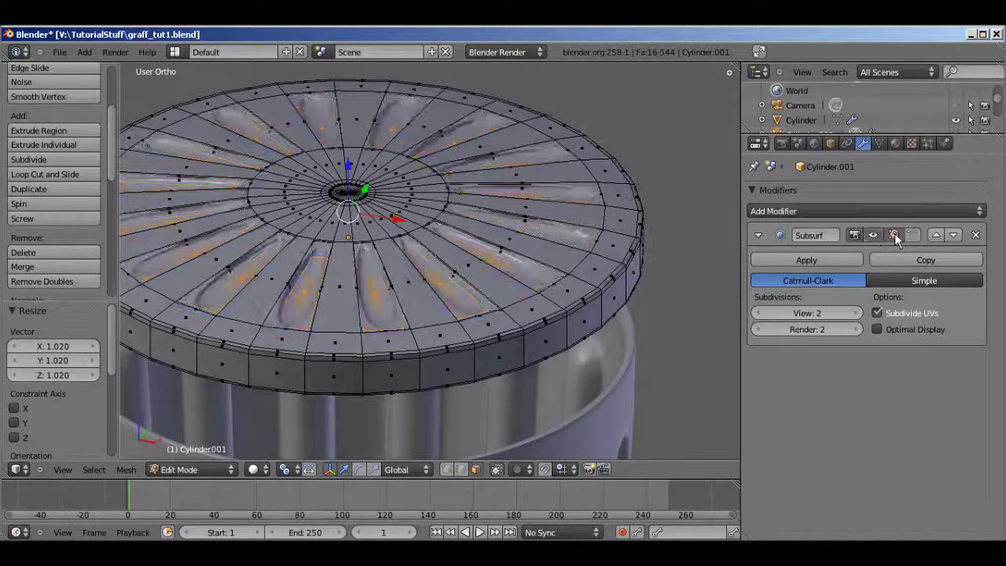
pyautogui.press('Tab')
pyautogui.moveTo(450, 299)
pyautogui.mouseDown(button='middle')
pyautogui.moveTo(429, 298)
pyautogui.moveTo(415, 318)
pyautogui.moveTo(485, 248)
pyautogui.moveTo(461, 337)
pyautogui.moveTo(452, 286)
pyautogui.mouseUp(button='middle')
pyautogui.scroll(1, 484, 248)
pyautogui.press('Tab')
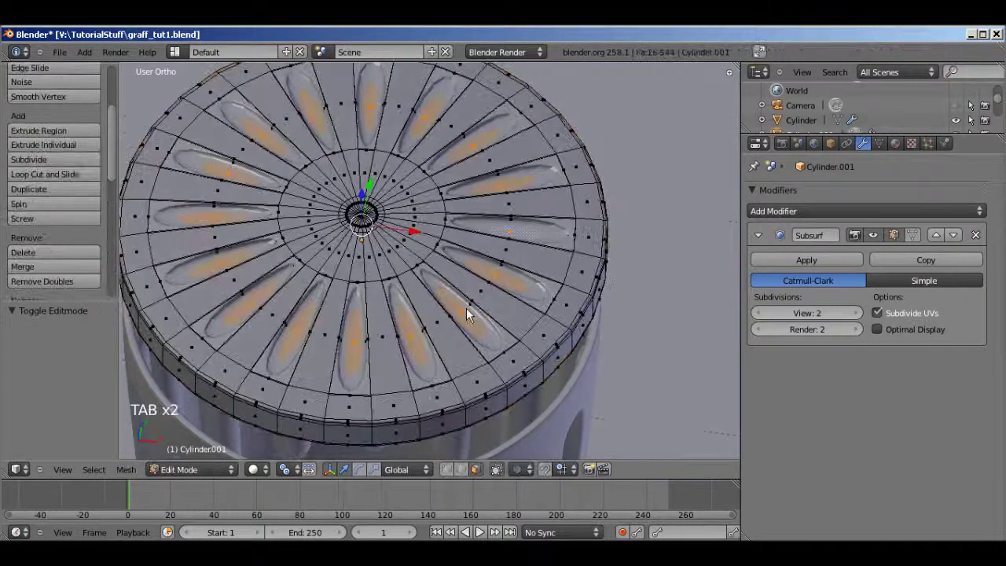
# - Switch to vertex select mode and add a loop cut across the grooves, slid about -0.73 toward their inner ends
pyautogui.scroll(2, 516, 325)
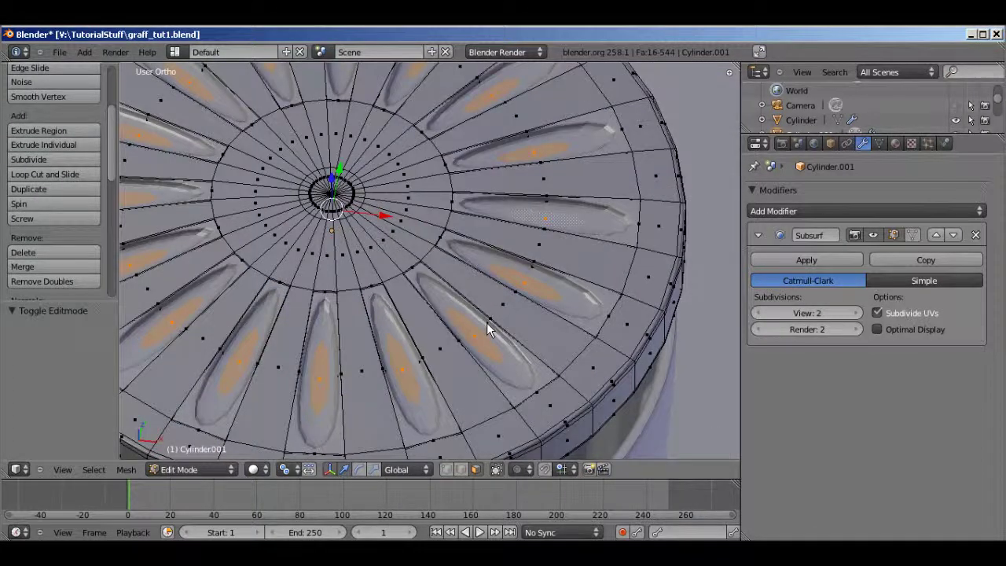
pyautogui.hotkey('ctrl', 'Tab')
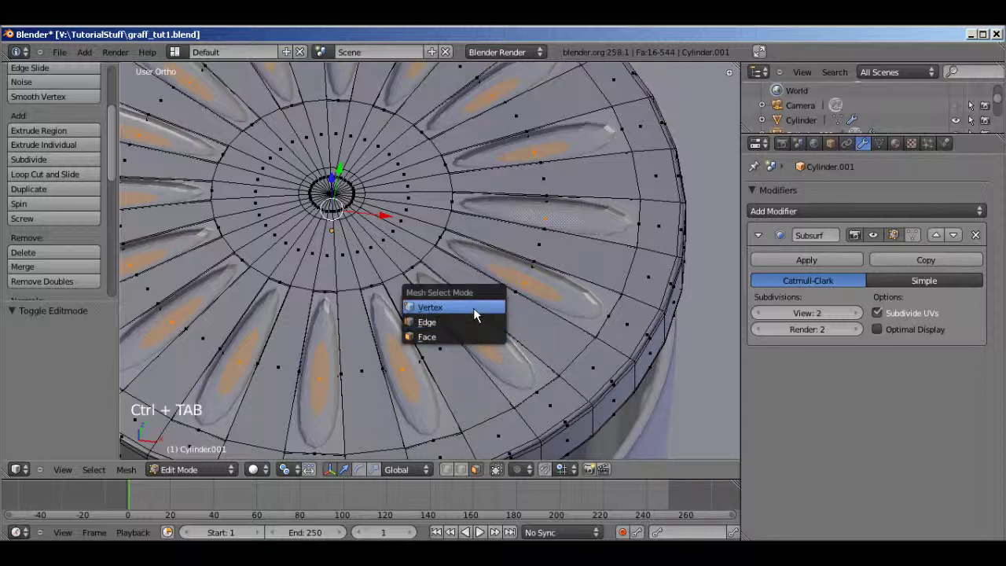
pyautogui.click(473, 307)
pyautogui.hotkey('ctrl', 'r')
pyautogui.click(481, 319)
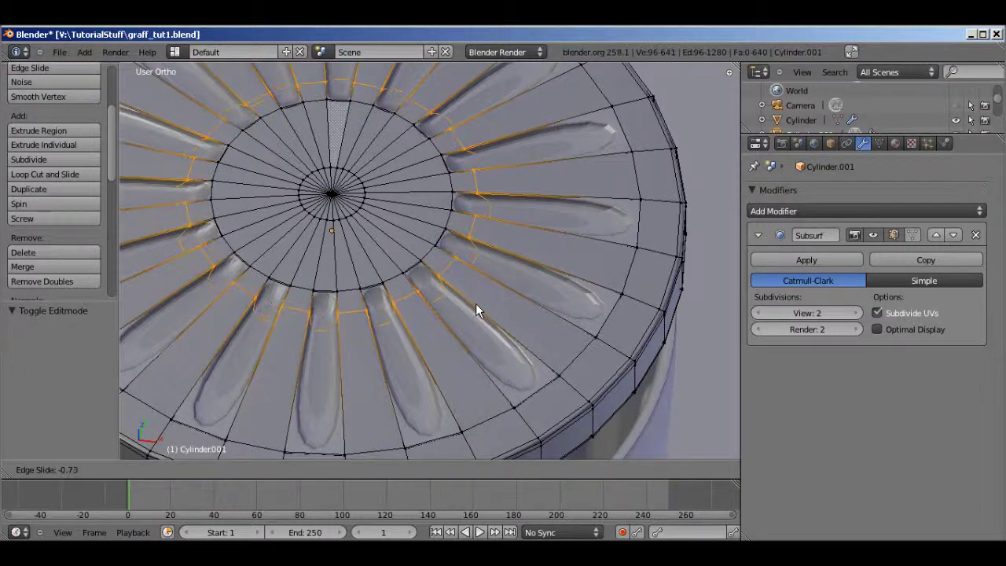
pyautogui.click(476, 308)
pyautogui.moveTo(467, 297); pyautogui.dragTo(476, 348, button='middle')
pyautogui.scroll(3, 492, 227)
pyautogui.scroll(3, 483, 360)
pyautogui.scroll(-5, 471, 377)
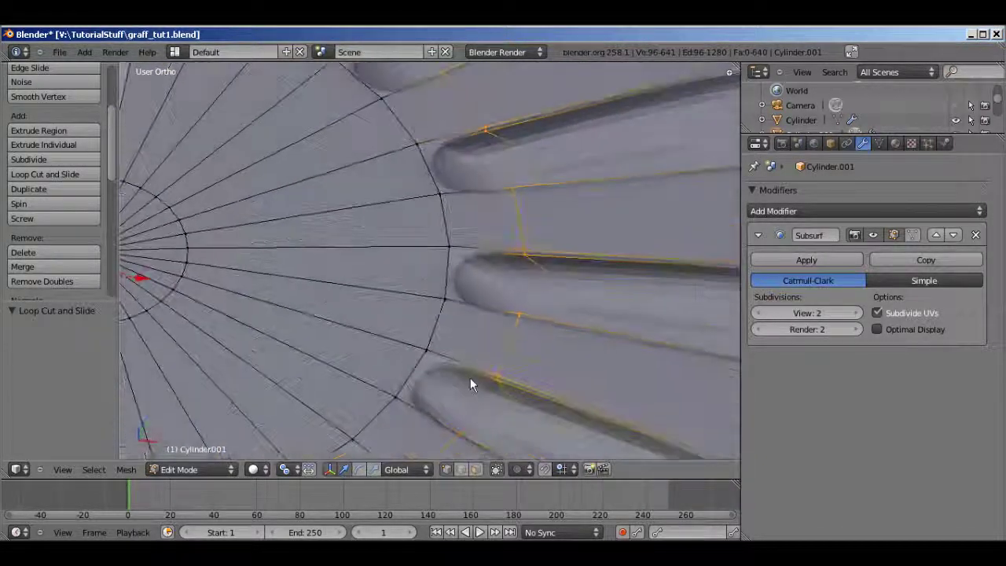
pyautogui.moveTo(475, 409); pyautogui.dragTo(489, 368, button='middle')
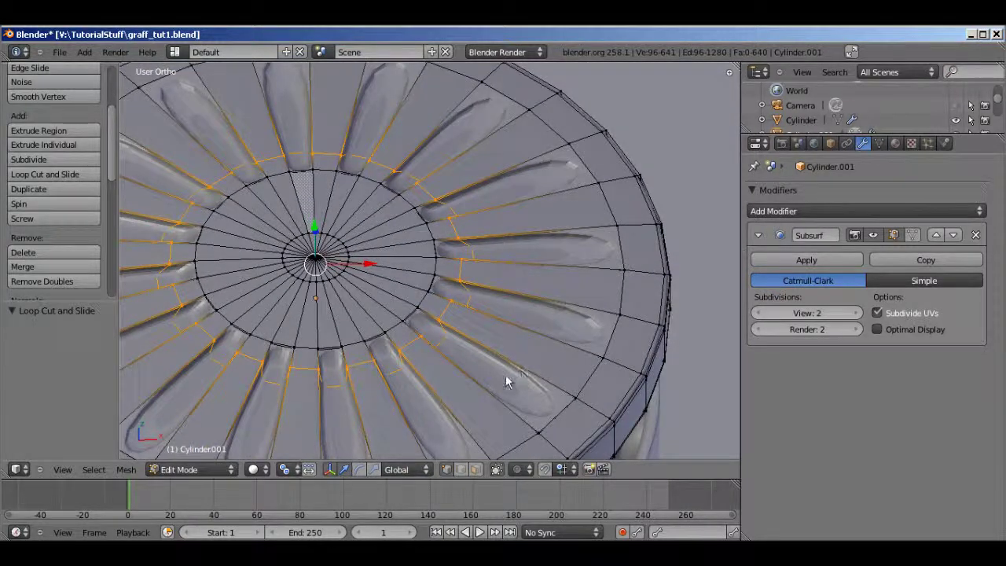
# - Try scaling the new inner loop to about 0.034 and edge-sliding it back out with a factor of about 0.517
pyautogui.press('z')
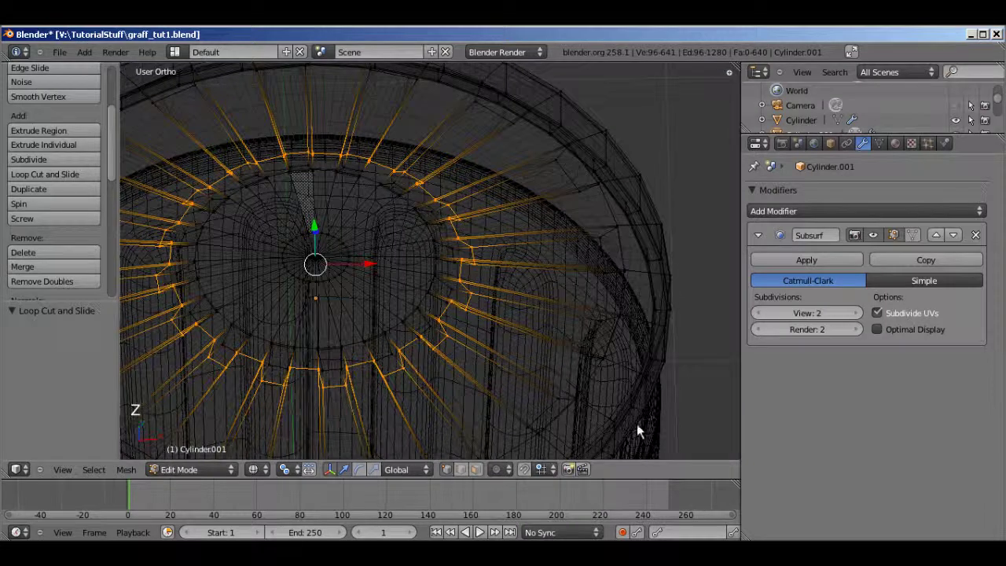
pyautogui.press('s')
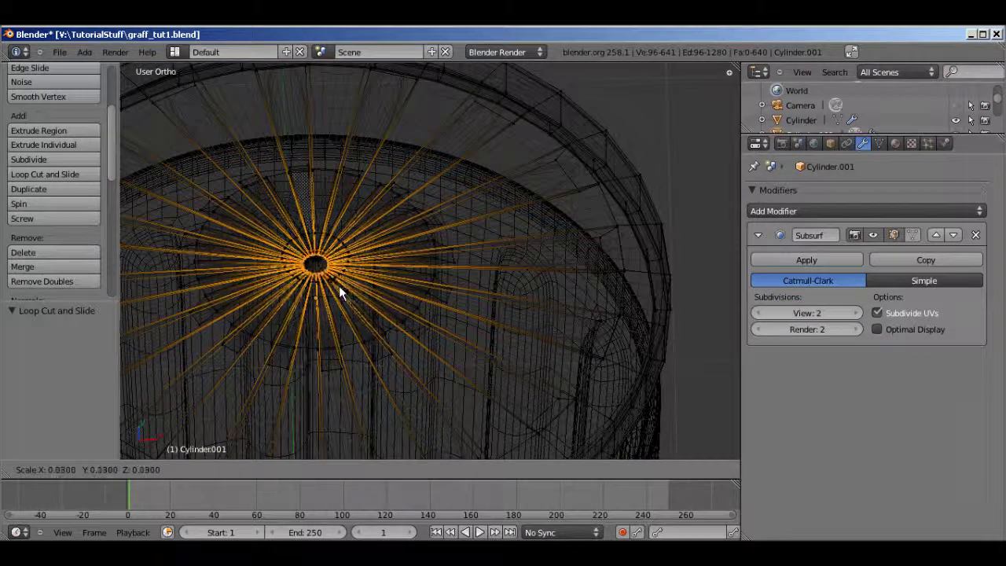
pyautogui.click(325, 271)
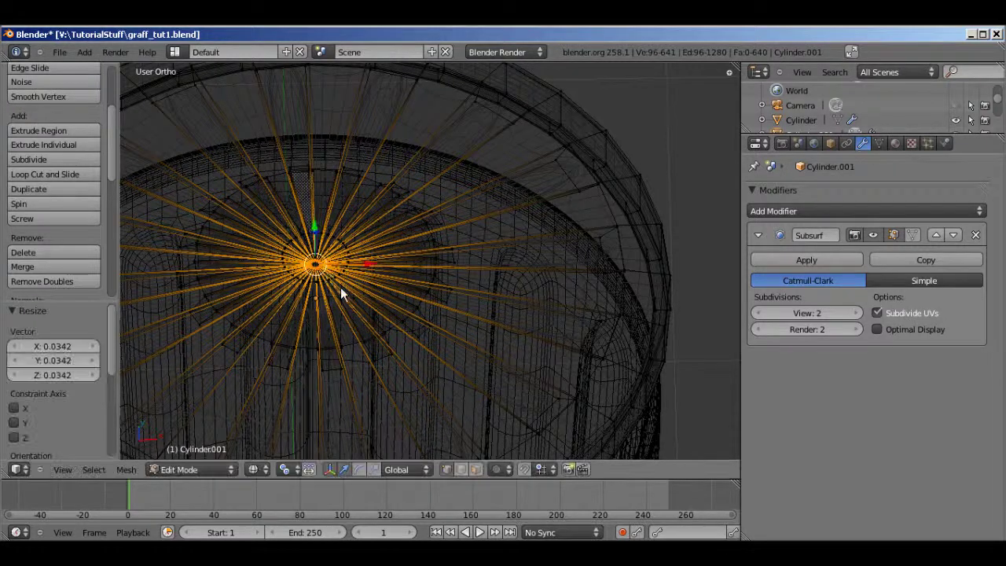
pyautogui.hotkey('ctrl', 'e')
pyautogui.click(376, 317)
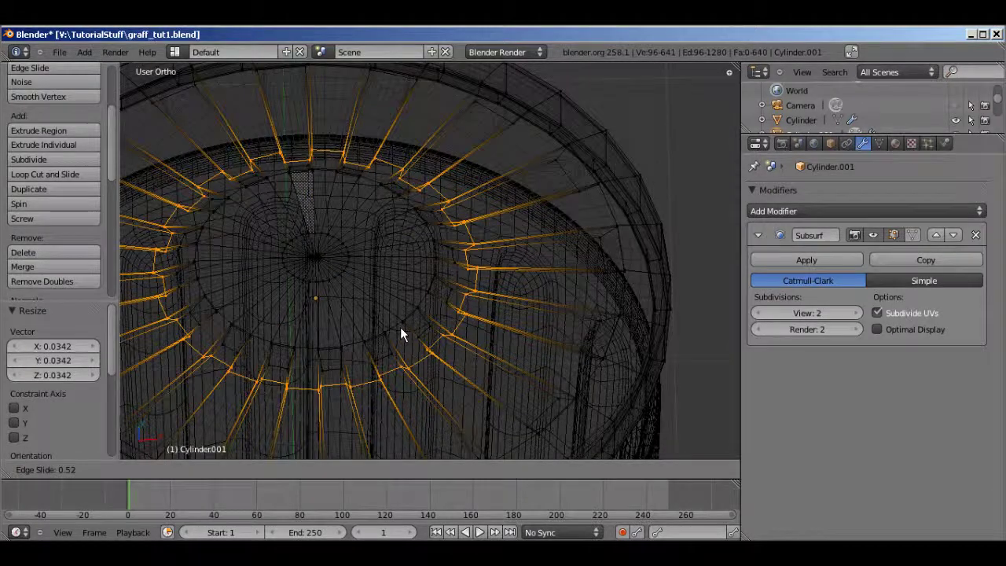
pyautogui.click(400, 327)
pyautogui.press('z')
# - Raise the inner groove loop about 0.029 along the global Z axis
pyautogui.moveTo(400, 327)
pyautogui.mouseDown(button='middle')
pyautogui.moveTo(465, 366)
pyautogui.moveTo(463, 340)
pyautogui.mouseUp(button='middle')
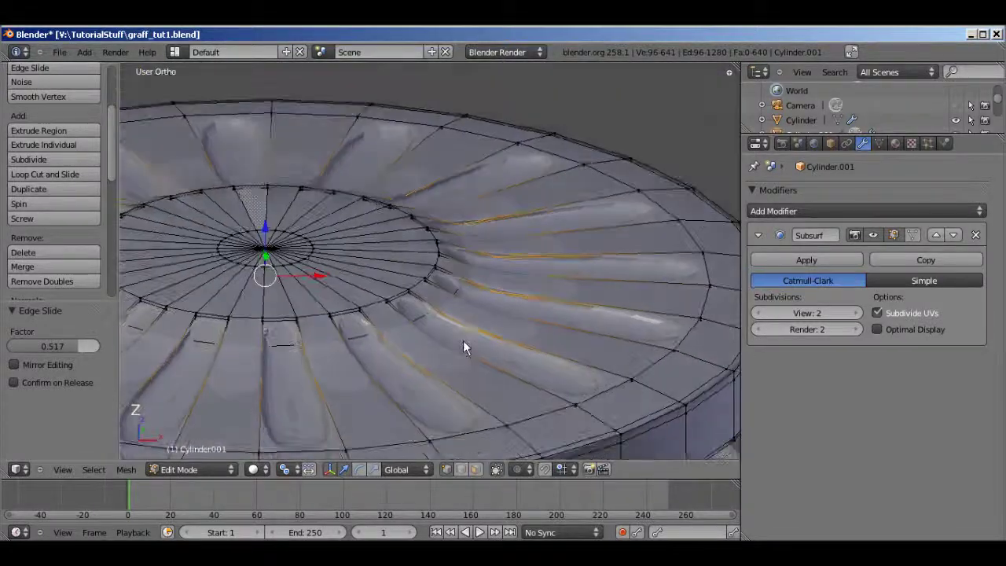
pyautogui.press('g')
pyautogui.press('z')
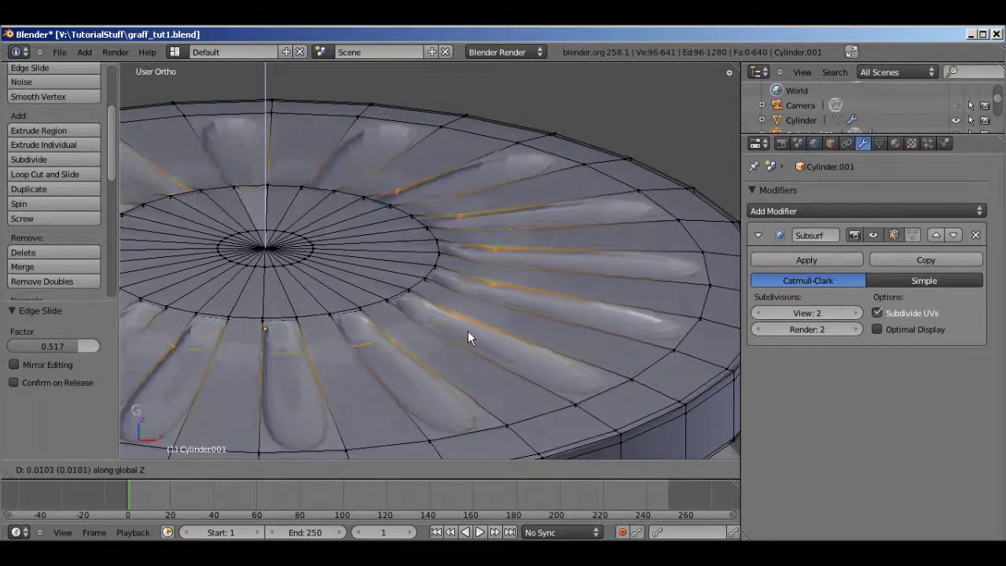
pyautogui.click(468, 325)
pyautogui.moveTo(469, 325); pyautogui.dragTo(478, 401, button='middle')
pyautogui.scroll(-2, 477, 402)
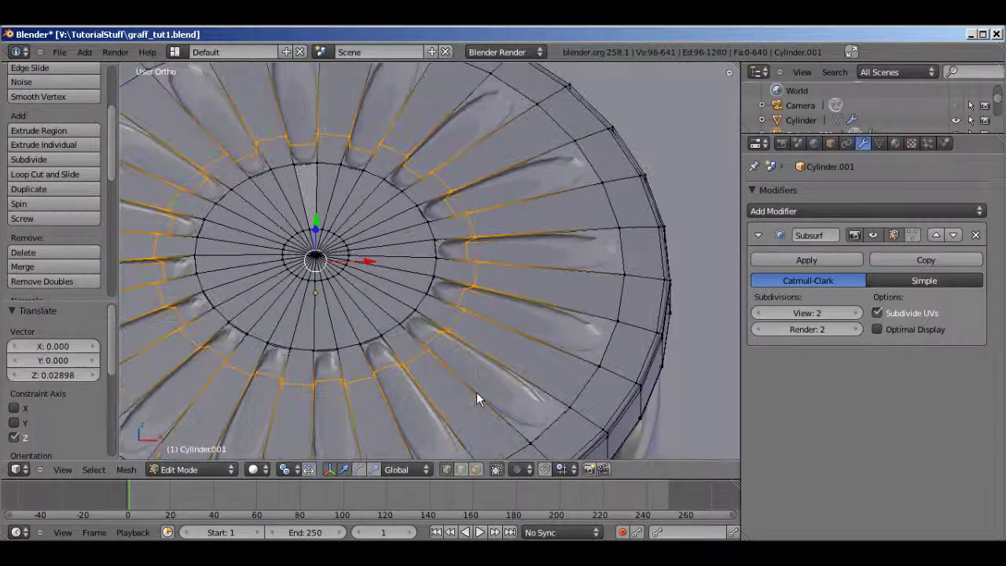
# - Undo the inner loop's vertical move, edge slide and scaling, back to the fresh loop cut
pyautogui.click(294, 470)
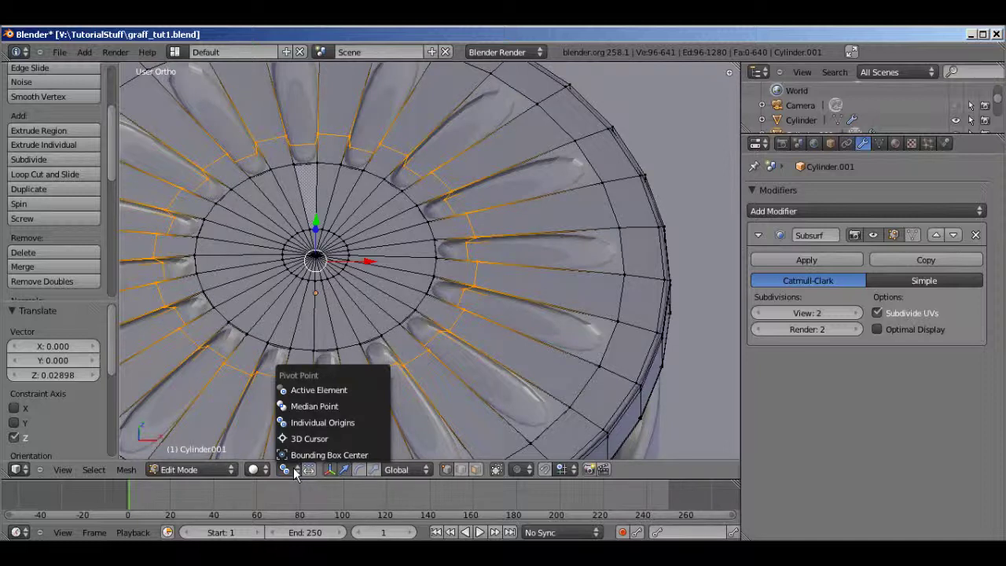
pyautogui.hotkey('ctrl', 'z')
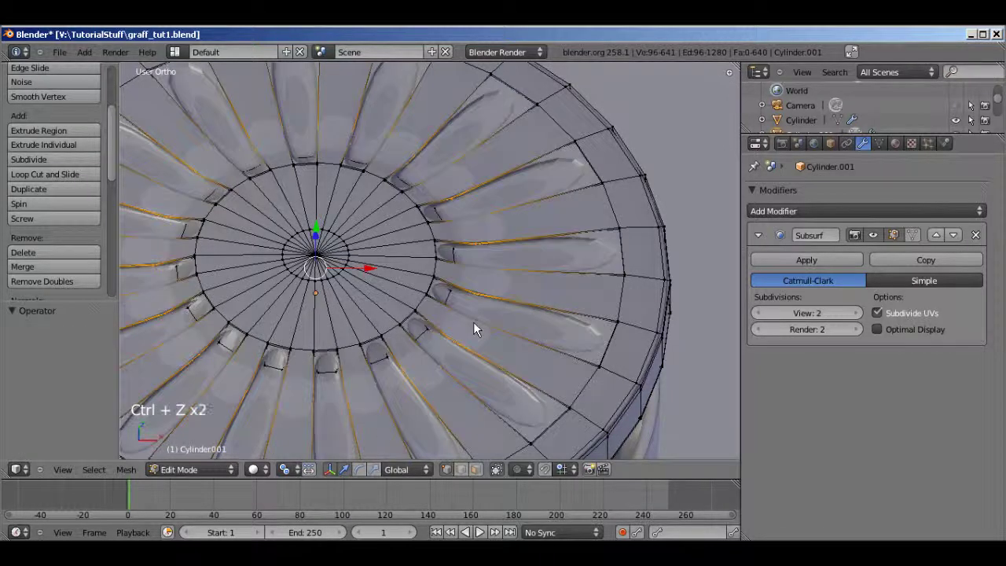
pyautogui.hotkey('ctrl', 'z')
pyautogui.hotkey('ctrl', 'z')
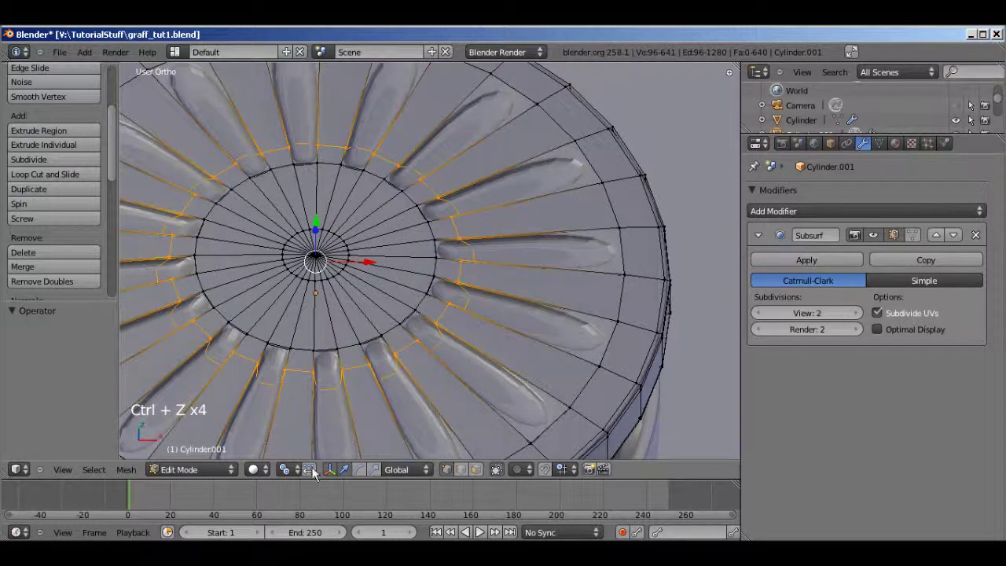
# - Set the pivot point to Median Point and scale the inner loop toward the lid's centre by about 0.108, then 0.189
pyautogui.click(292, 468)
pyautogui.click(330, 417)
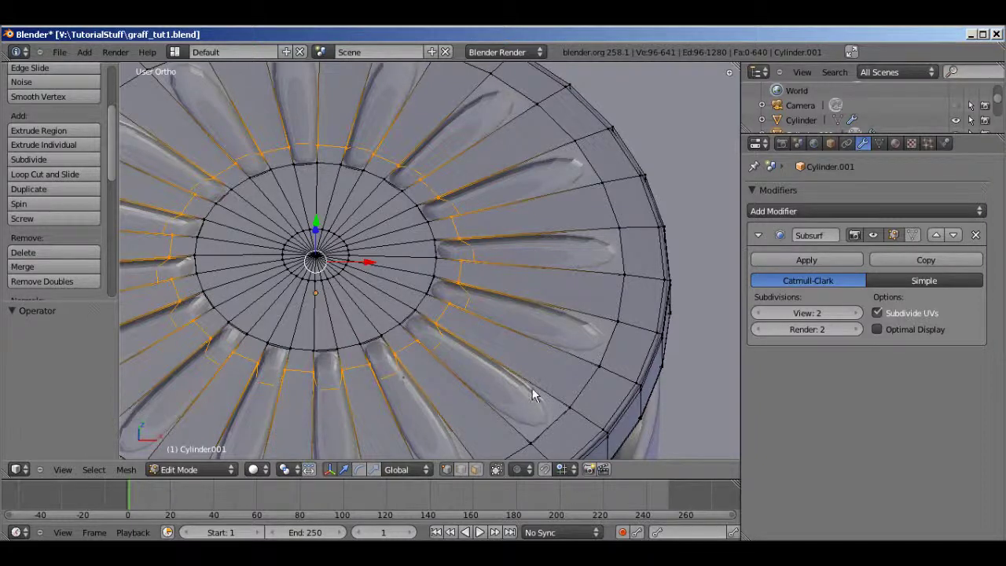
pyautogui.press('z')
pyautogui.press('s')
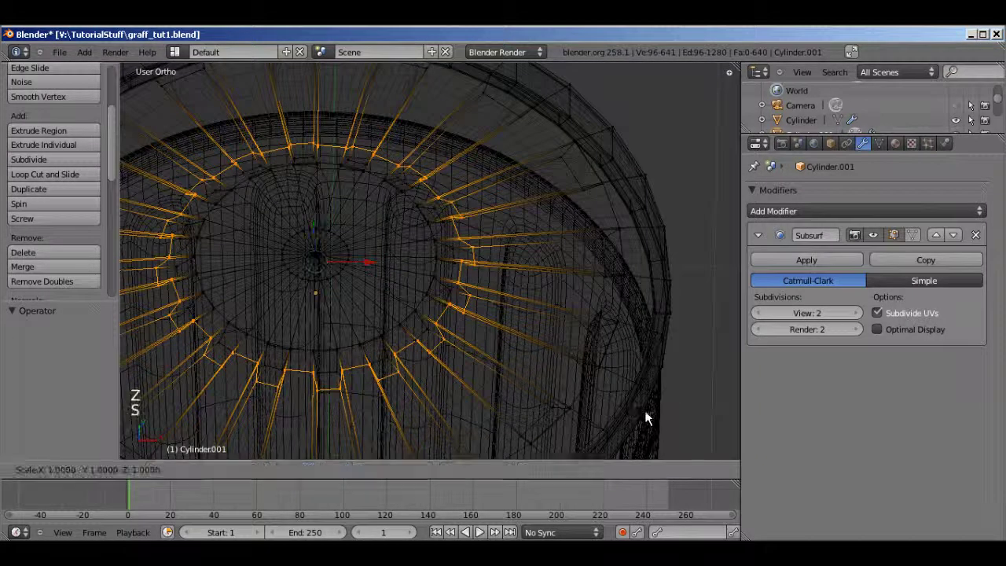
pyautogui.click(361, 296)
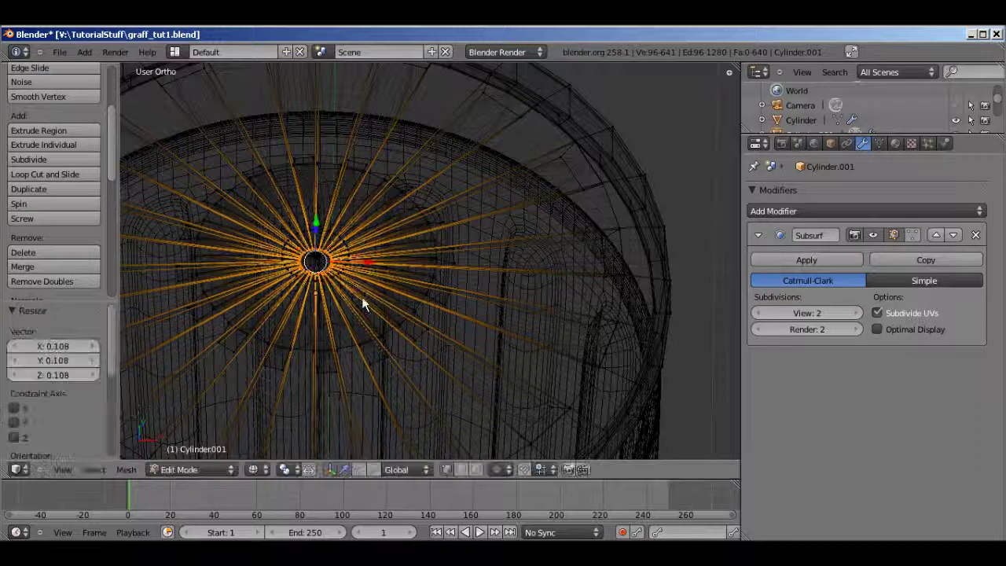
pyautogui.press('s')
pyautogui.click(354, 290)
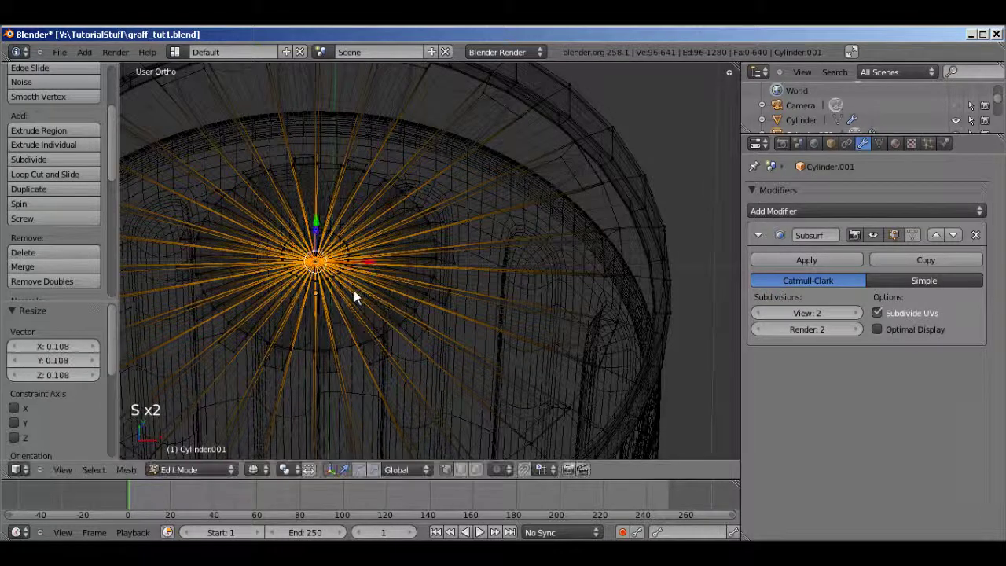
# - Edge-slide the inner loop back onto the grooves by a factor of about 0.599, then slide it about -0.456
pyautogui.hotkey('ctrl', 'e')
pyautogui.click(375, 325)
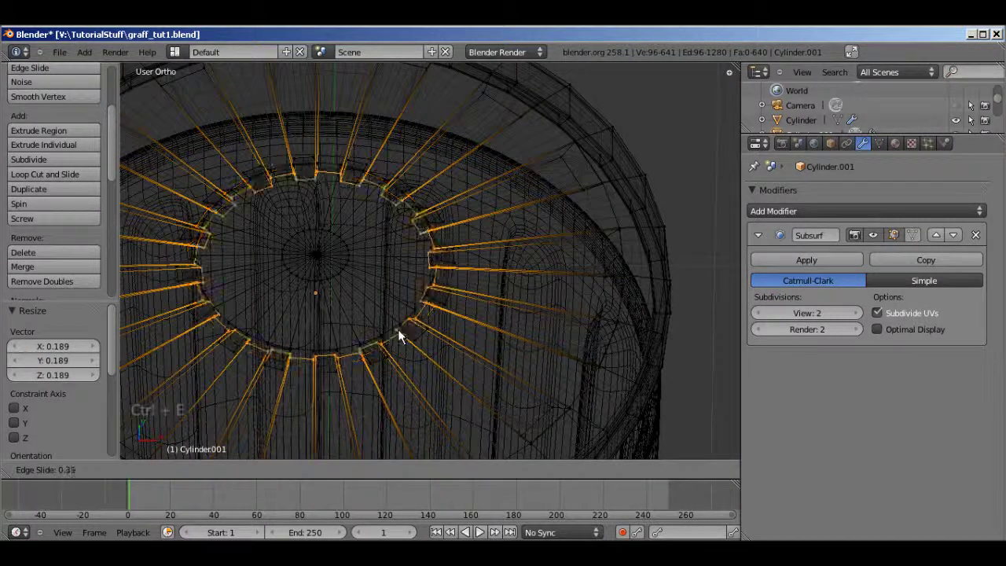
pyautogui.click(401, 333)
pyautogui.press('z')
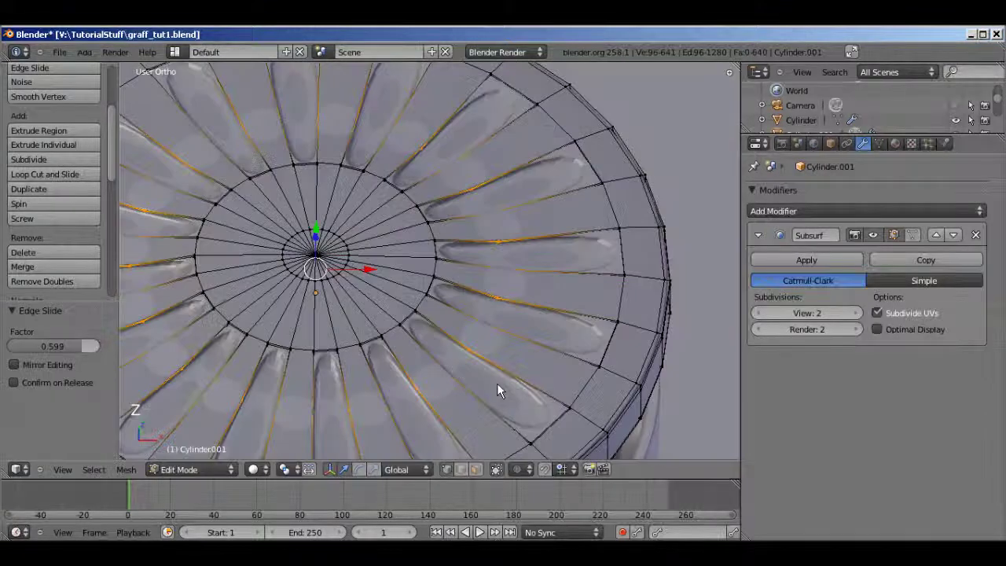
pyautogui.moveTo(496, 382)
pyautogui.mouseDown(button='middle')
pyautogui.moveTo(503, 360)
pyautogui.moveTo(526, 384)
pyautogui.mouseUp(button='middle')
pyautogui.click(546, 412)
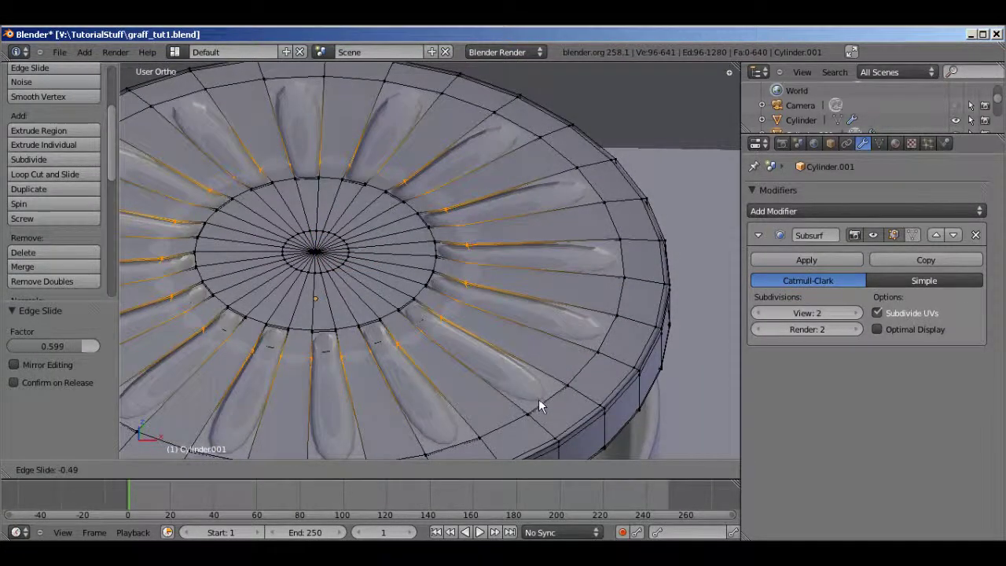
pyautogui.click(539, 399)
# - Raise the inner loop about 0.021 along the global Z axis, then nudge it up about 0.0015 more
pyautogui.moveTo(539, 399); pyautogui.dragTo(479, 324, button='middle')
pyautogui.press('g')
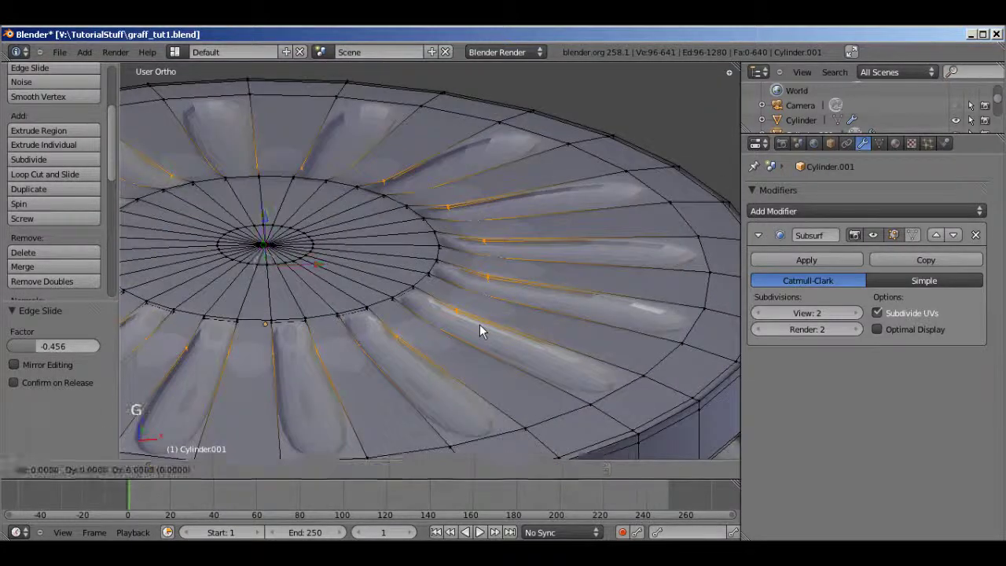
pyautogui.press('z')
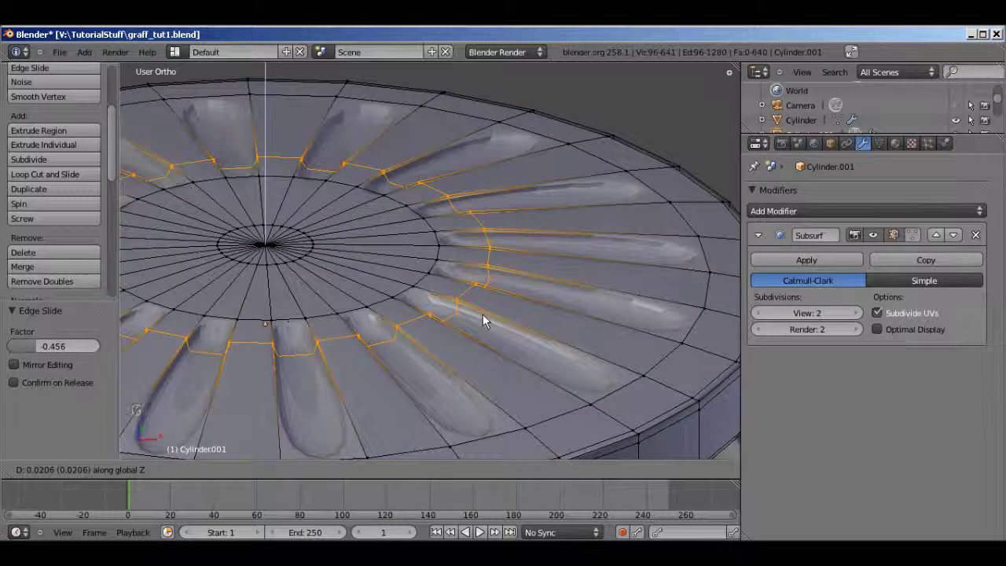
pyautogui.click(482, 317)
pyautogui.moveTo(482, 317); pyautogui.dragTo(535, 323, button='middle')
pyautogui.press('g')
pyautogui.press('g')
pyautogui.click(515, 303)
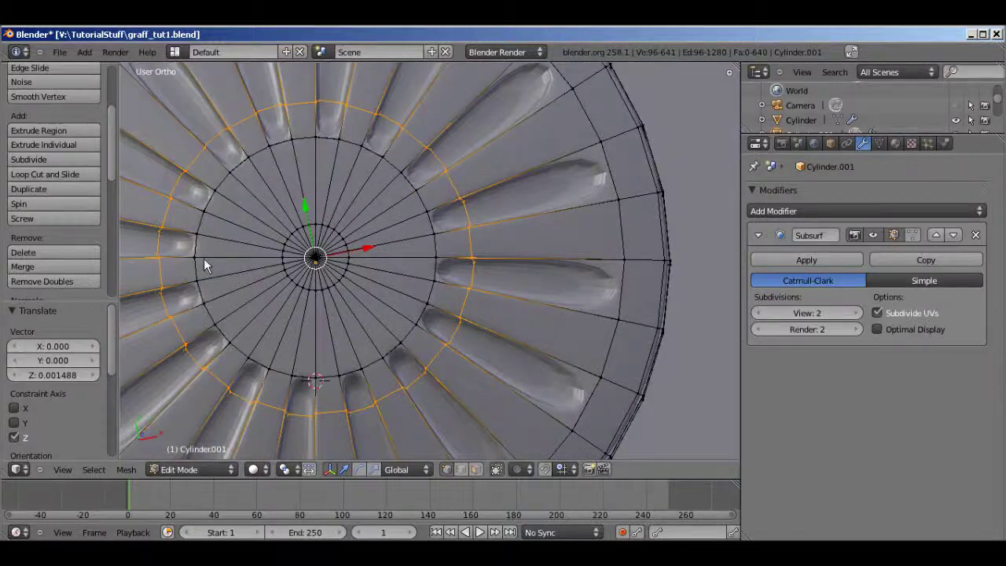
# - Scale the inner loop to about 0.357 around the median point and edge-slide it back out along the grooves
pyautogui.moveTo(483, 281); pyautogui.dragTo(203, 206, button='middle')
pyautogui.moveTo(440, 336); pyautogui.dragTo(576, 404, button='middle')
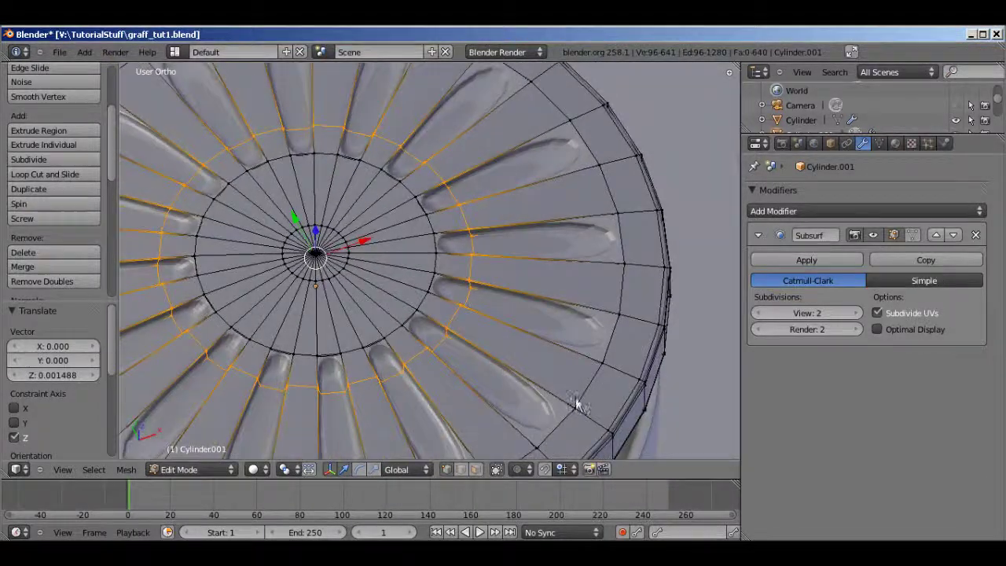
pyautogui.click(289, 470)
pyautogui.click(330, 419)
pyautogui.press('s')
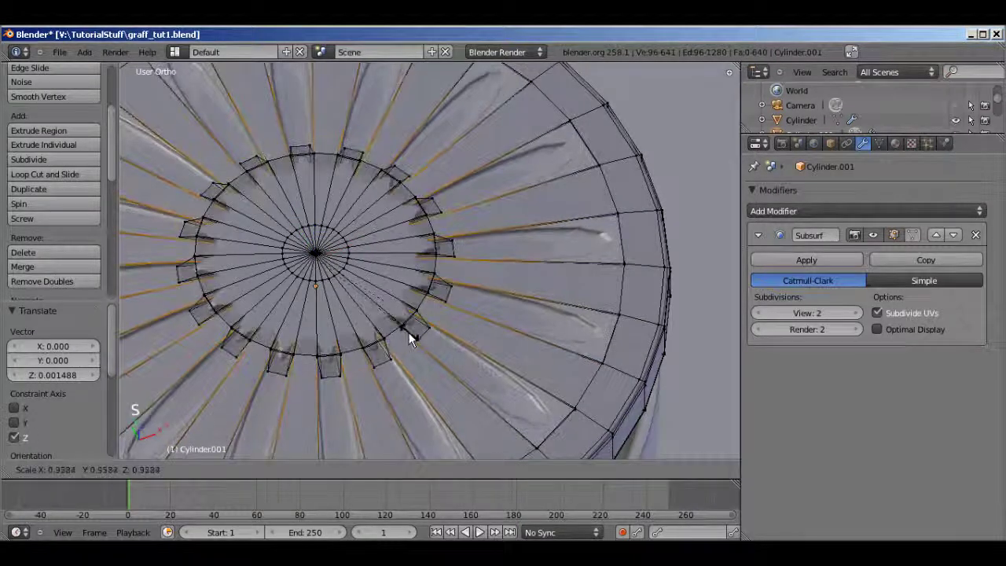
pyautogui.click(412, 340)
pyautogui.hotkey('ctrl', 'e')
pyautogui.click(397, 386)
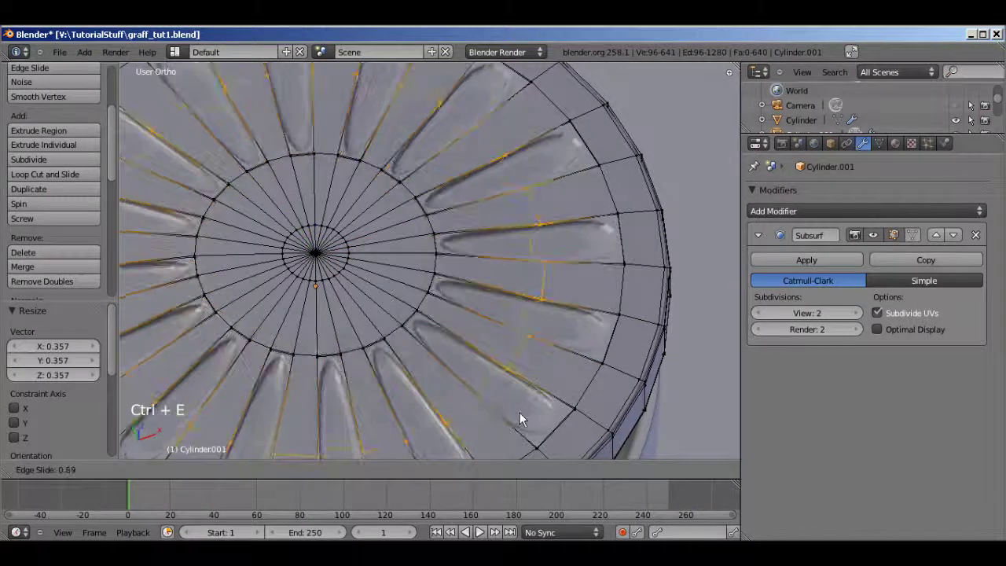
pyautogui.click(523, 409)
# - Lift the inner loop about 0.0207 along the global Z axis, then fine-tune its height by about 0.0007
pyautogui.moveTo(524, 409); pyautogui.dragTo(440, 294, button='middle')
pyautogui.scroll(2, 437, 292)
pyautogui.press('g')
pyautogui.press('z')
pyautogui.click(433, 289)
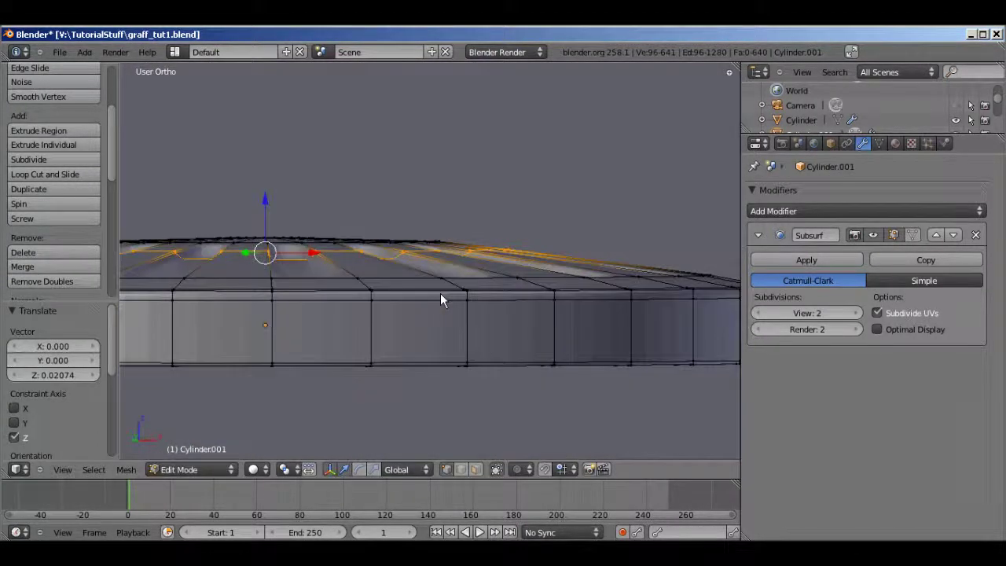
pyautogui.press('g')
pyautogui.press('z')
pyautogui.rightClick(444, 275)
pyautogui.moveTo(449, 258); pyautogui.dragTo(436, 316, button='middle')
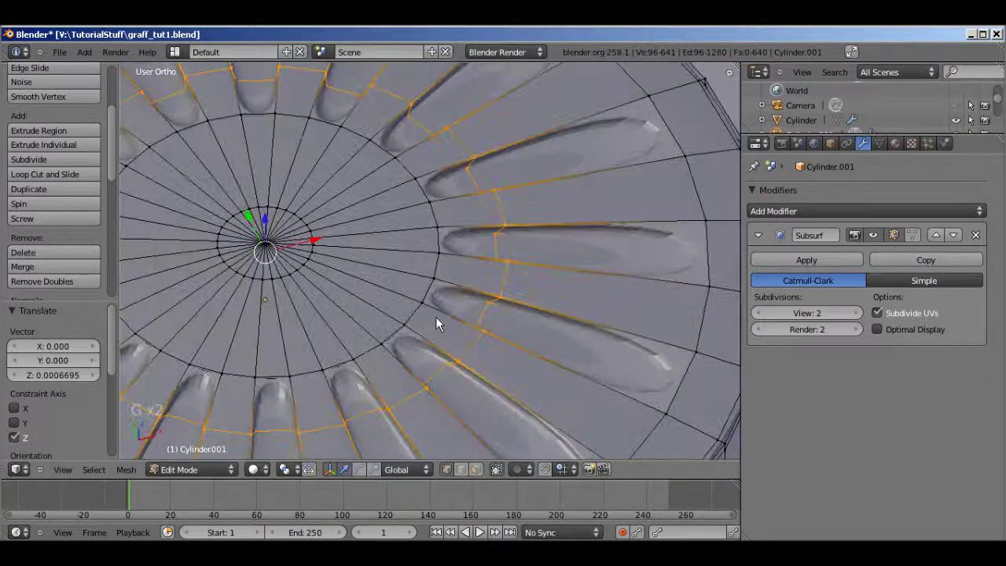
# - Deselect everything and add another loop cut across the grooves, slid about 0.57 toward their outer ends
pyautogui.scroll(-2, 437, 334)
pyautogui.press('a')
pyautogui.hotkey('ctrl', 'r')
pyautogui.click(484, 293)
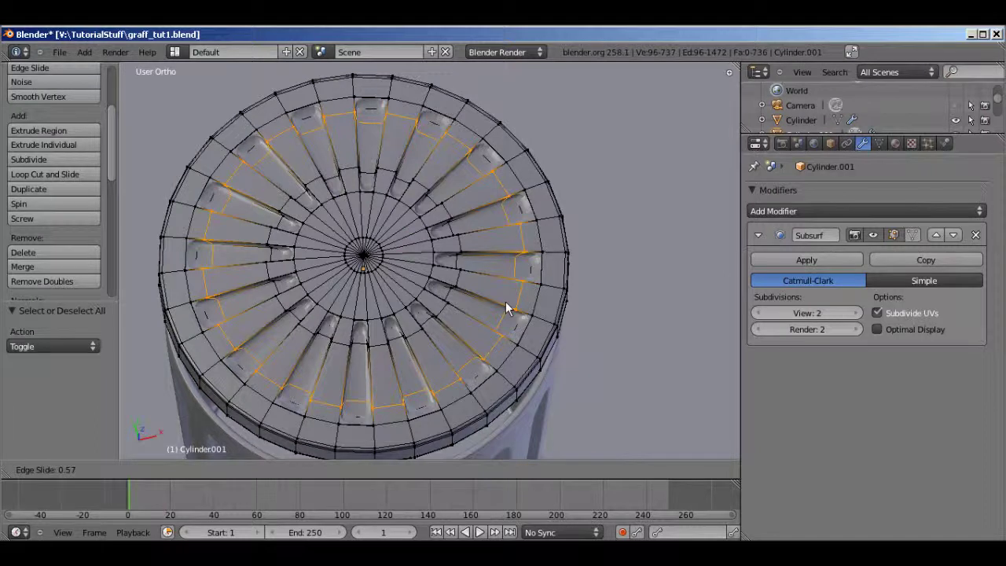
pyautogui.click(507, 309)
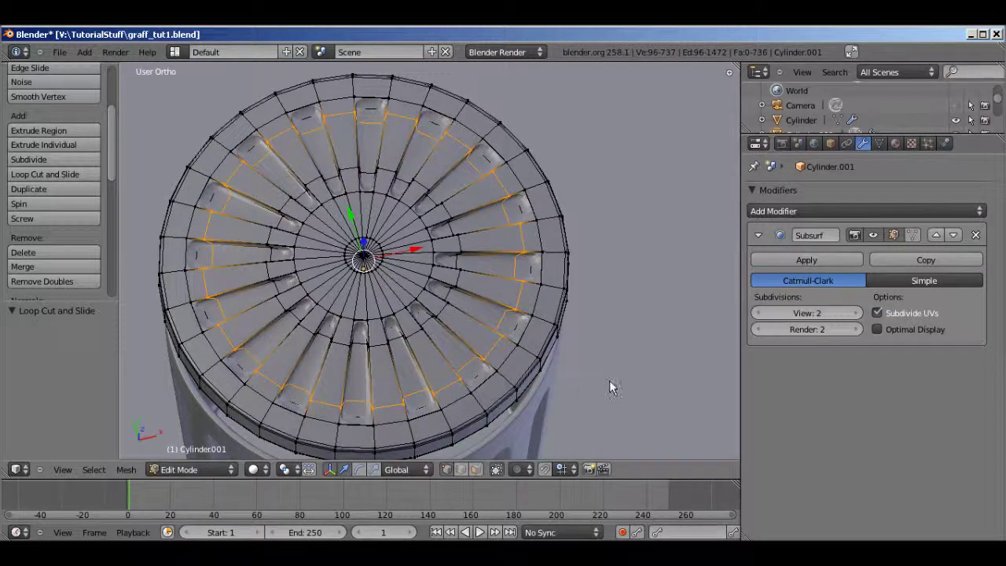
# - Scale the new outer groove loop in toward the lid's centre in several passes
pyautogui.press('s')
pyautogui.click(409, 301)
pyautogui.press('s')
pyautogui.click(579, 411)
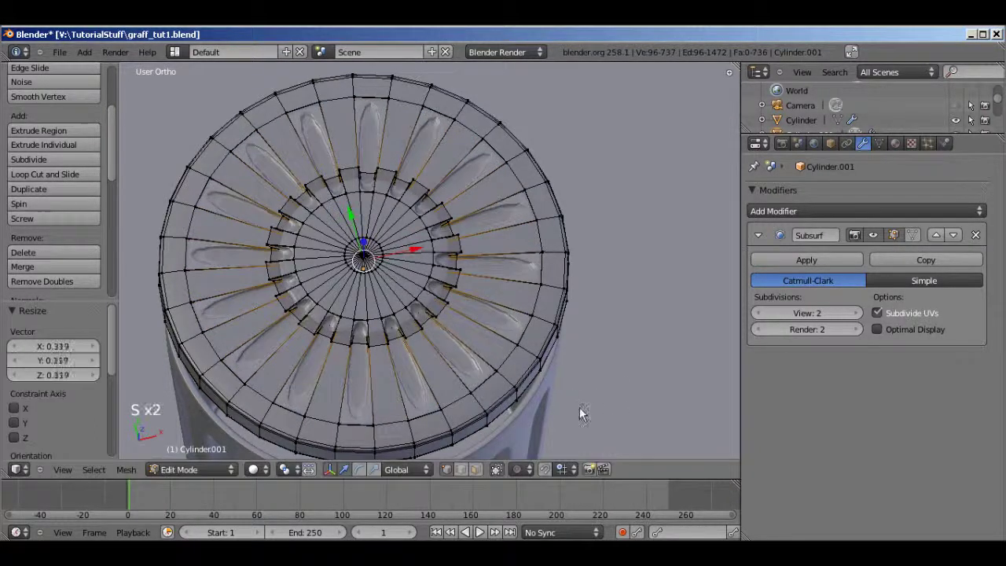
pyautogui.press('s')
pyautogui.click(505, 348)
# - Edge-slide the outer groove loop fully outward to factor 1, then slide it back toward the lid's centre by about 0.27
pyautogui.hotkey('ctrl', 'e')
pyautogui.click(409, 336)
pyautogui.click(489, 375)
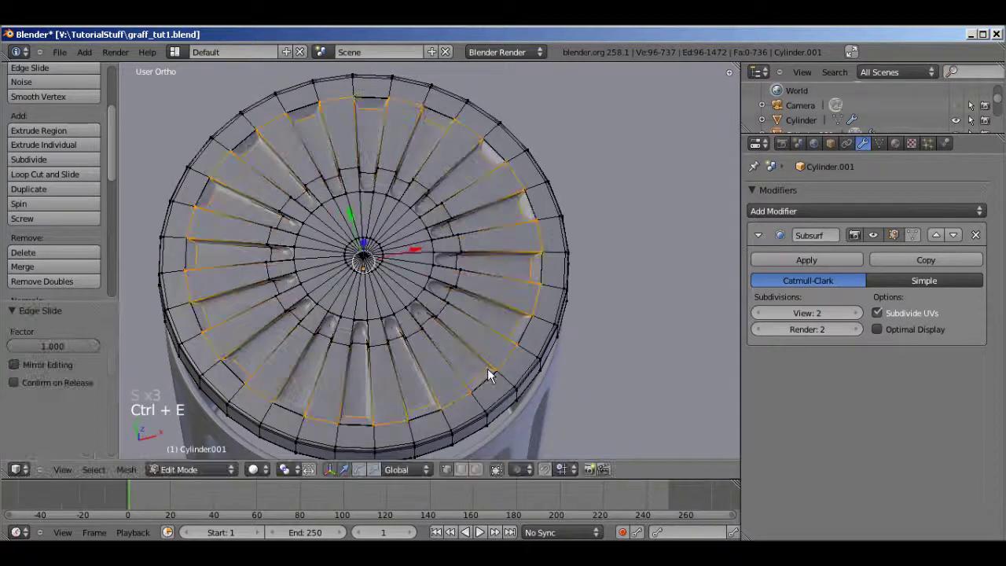
pyautogui.hotkey('ctrl', 'e')
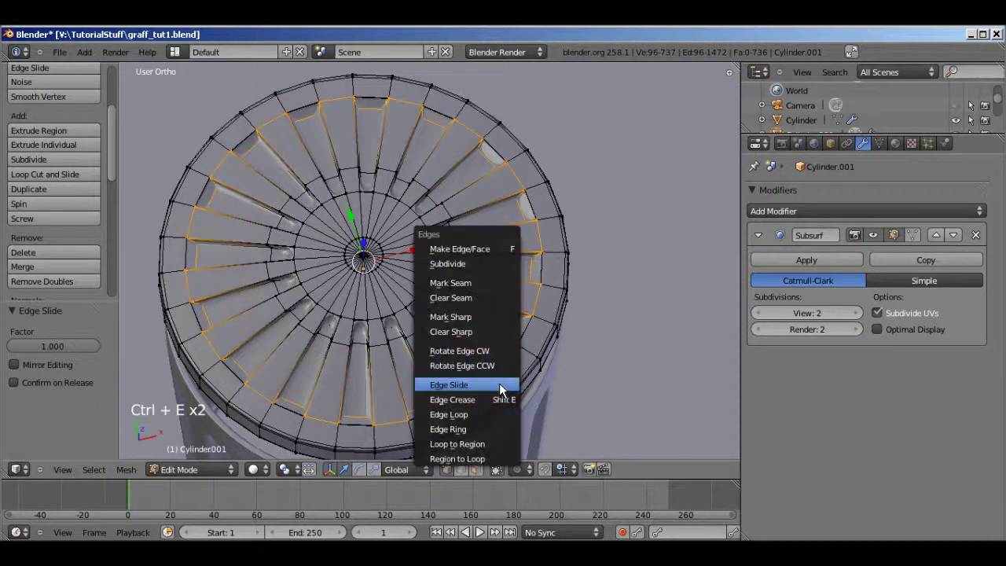
pyautogui.click(499, 387)
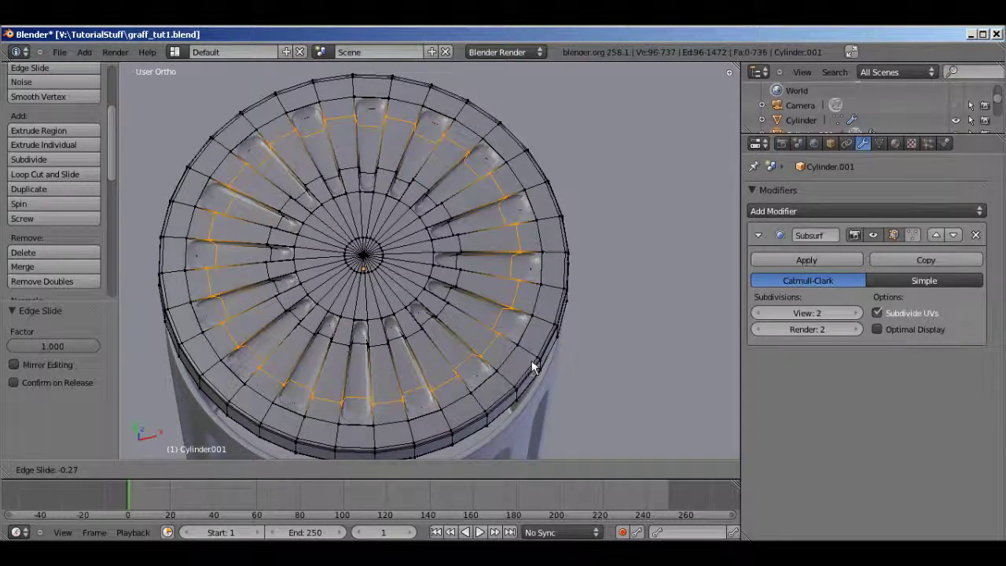
pyautogui.click(532, 366)
# - Check the lid's grooves in Object Mode from several angles and save the file over the existing one
pyautogui.moveTo(532, 366); pyautogui.dragTo(407, 415, button='middle')
pyautogui.press('Tab')
pyautogui.scroll(1, 406, 415)
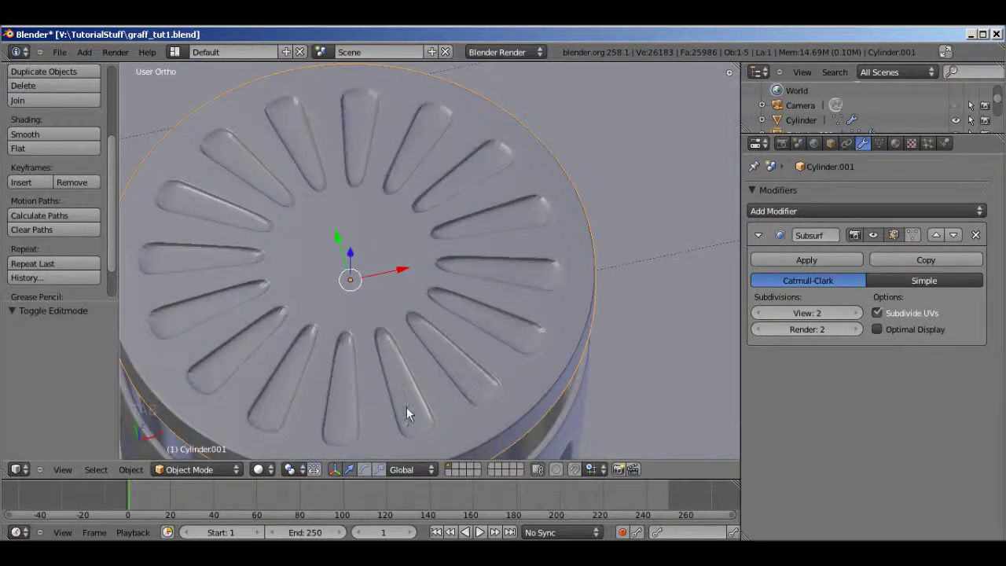
pyautogui.moveTo(411, 378); pyautogui.dragTo(362, 279, button='middle')
pyautogui.scroll(-3, 487, 314)
pyautogui.scroll(3, 438, 312)
pyautogui.press('Tab')
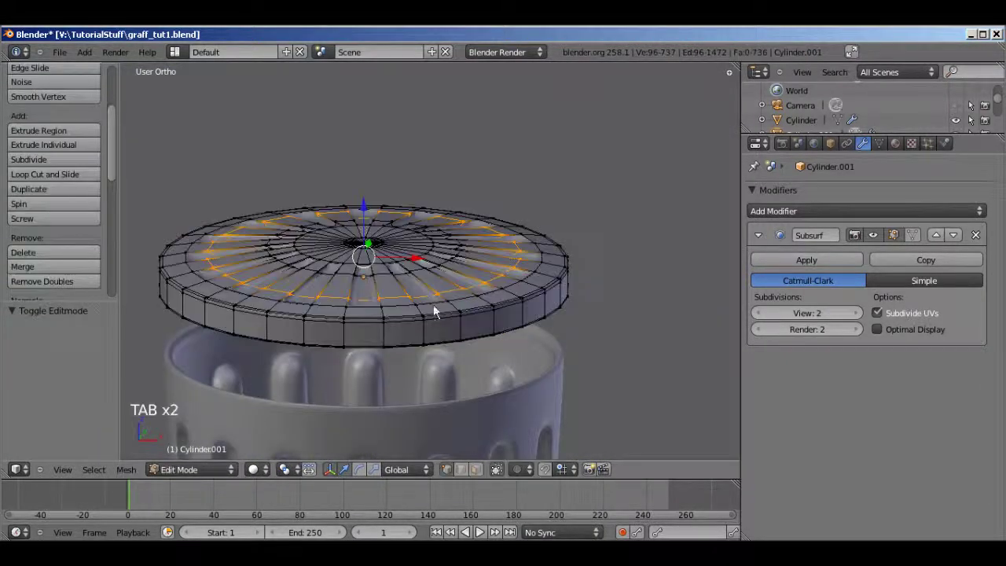
pyautogui.hotkey('ctrl', 's')
pyautogui.click(428, 306)
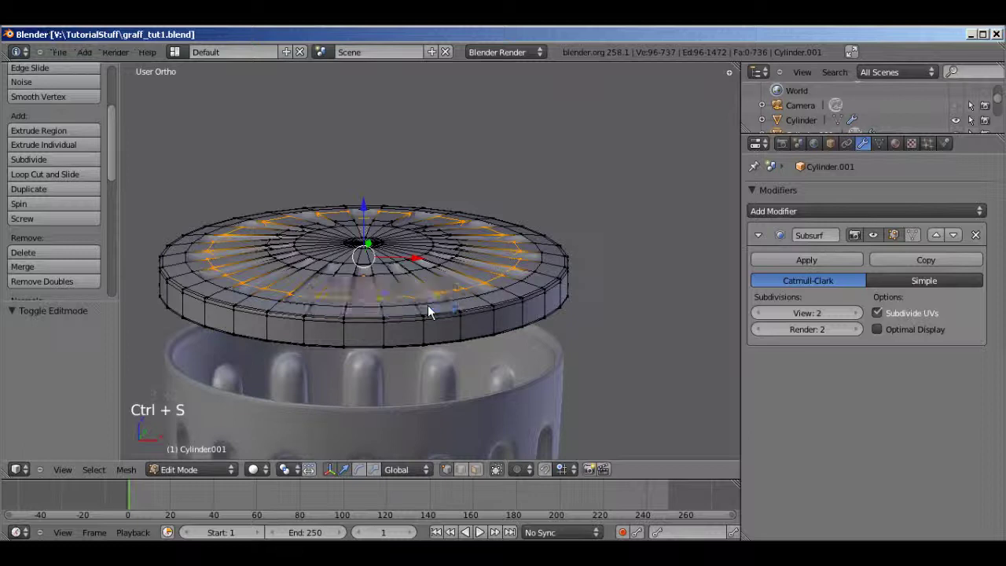
# - Apply smooth shading to the lid and lower it about 0.292 along the Z axis onto the can's rim
pyautogui.press('Tab')
pyautogui.moveTo(442, 327); pyautogui.dragTo(393, 279, button='middle')
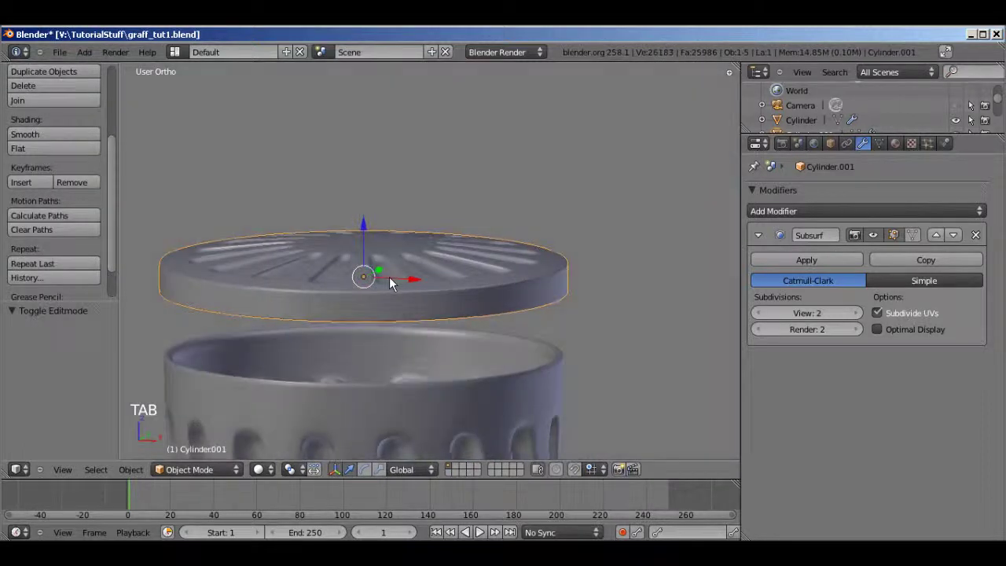
pyautogui.press('KP_1')
pyautogui.scroll(1, 397, 275)
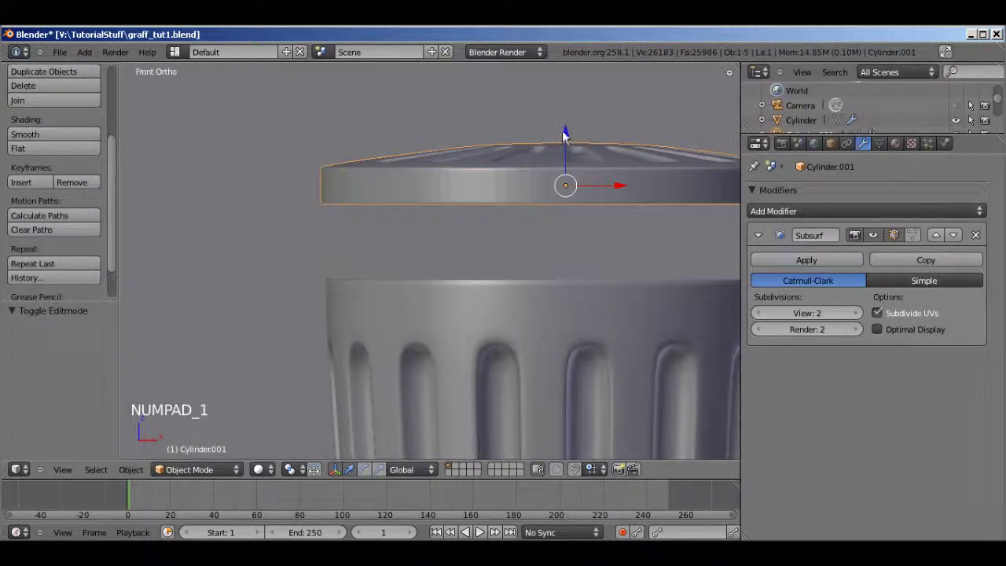
pyautogui.click(50, 135)
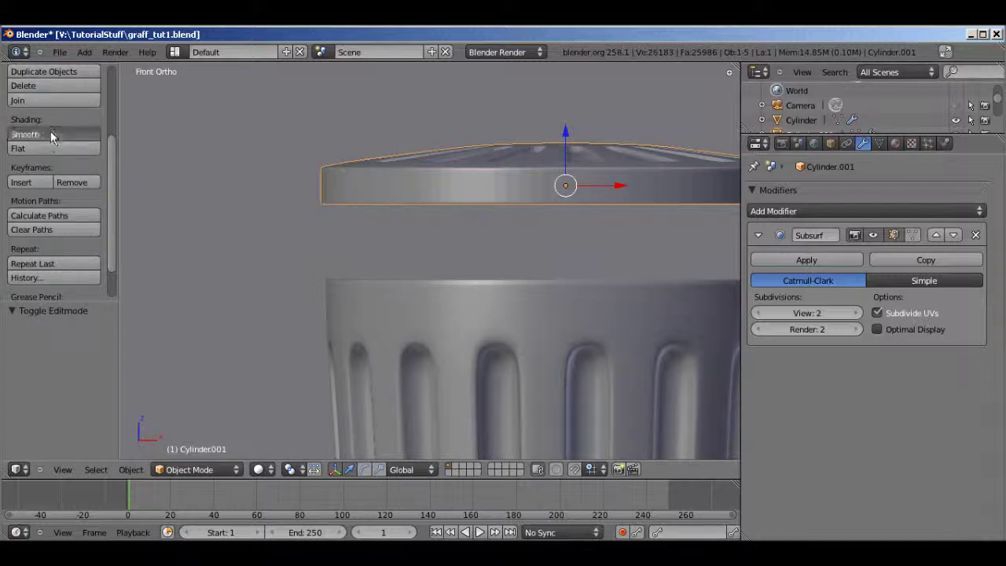
pyautogui.keyDown('shift'); pyautogui.moveTo(563, 188); pyautogui.dragTo(505, 163, button='middle'); pyautogui.keyUp('shift')
pyautogui.moveTo(506, 107); pyautogui.dragTo(523, 202)
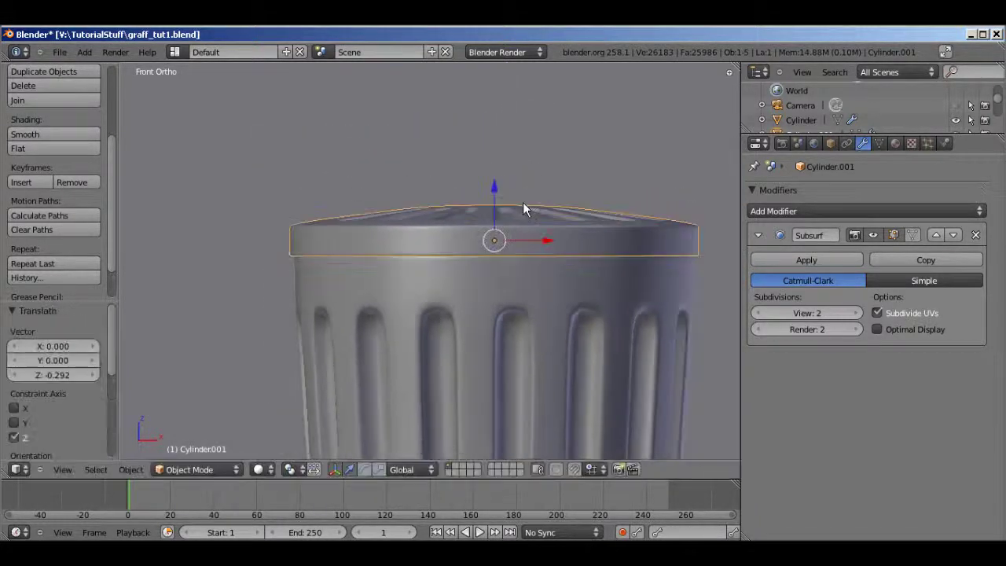
# - Inspect how the lid sits on the can, deselect all objects and save the file over the existing one
pyautogui.moveTo(522, 202); pyautogui.dragTo(345, 198, button='middle')
pyautogui.scroll(-3, 442, 168)
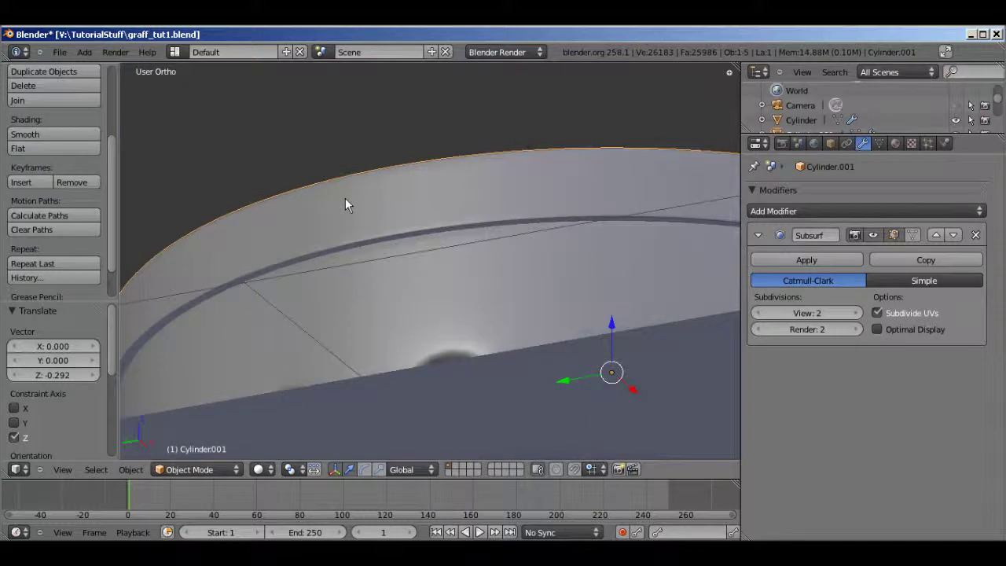
pyautogui.scroll(-7, 343, 213)
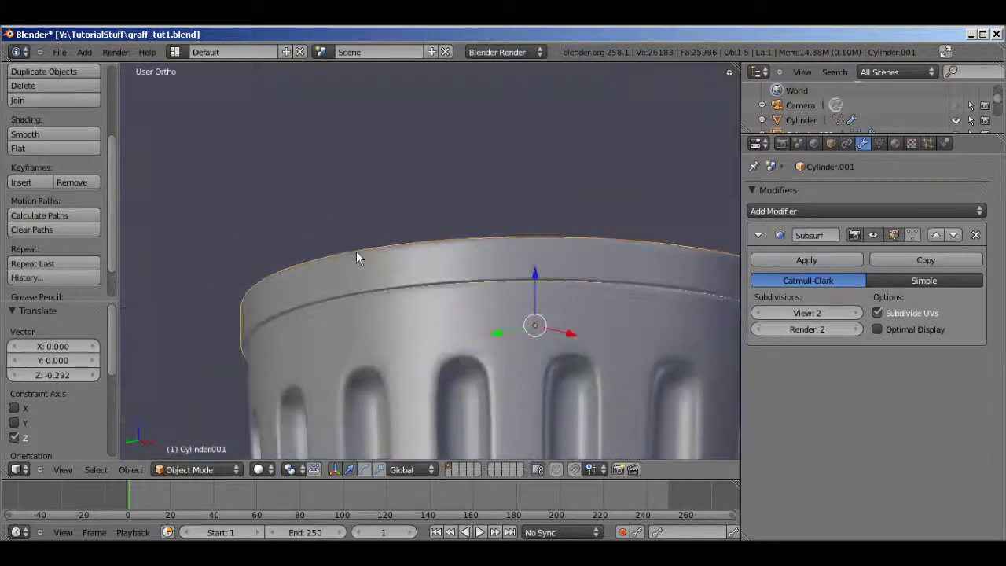
pyautogui.scroll(-5, 338, 299)
pyautogui.press('a')
pyautogui.press('a')
pyautogui.moveTo(452, 312); pyautogui.dragTo(418, 287, button='middle')
pyautogui.scroll(5, 438, 338)
pyautogui.hotkey('ctrl', 's')
pyautogui.click(422, 255)
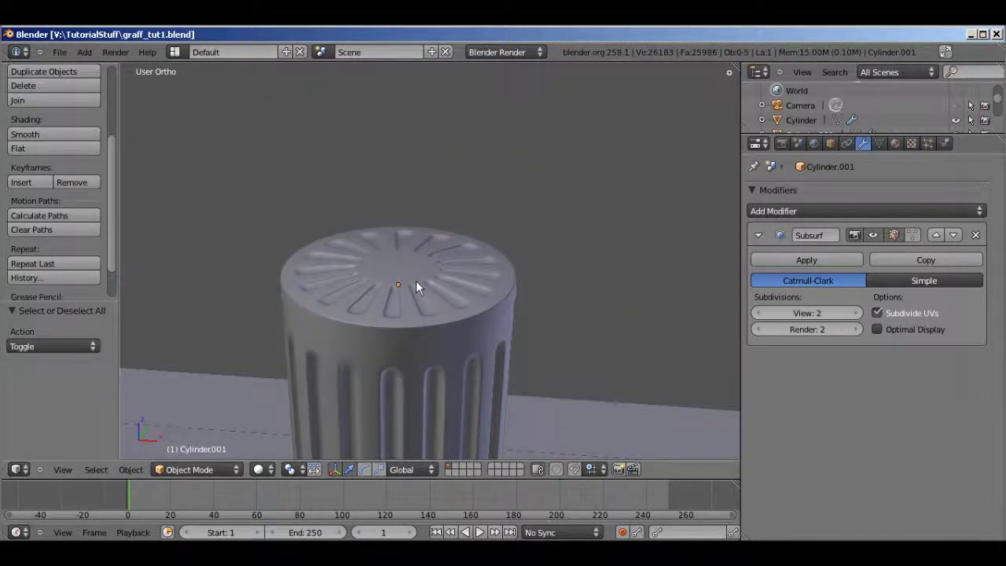
# - Add a mesh cube and raise it along the global Z axis until it sits above the trash can
pyautogui.moveTo(363, 306); pyautogui.dragTo(392, 312, button='middle')
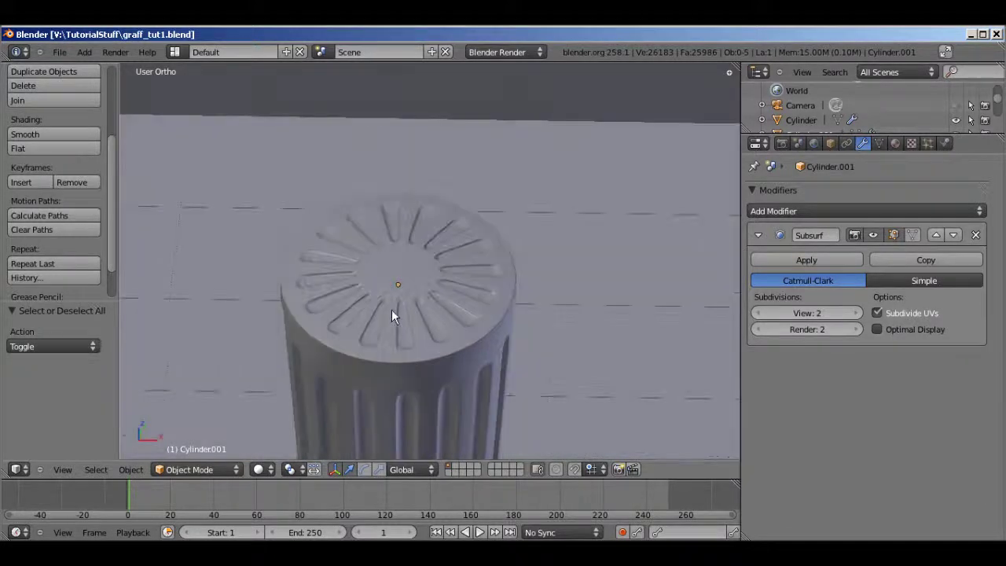
pyautogui.press('KP_1')
pyautogui.keyDown('shift'); pyautogui.scroll(5, 445, 279); pyautogui.keyUp('shift')
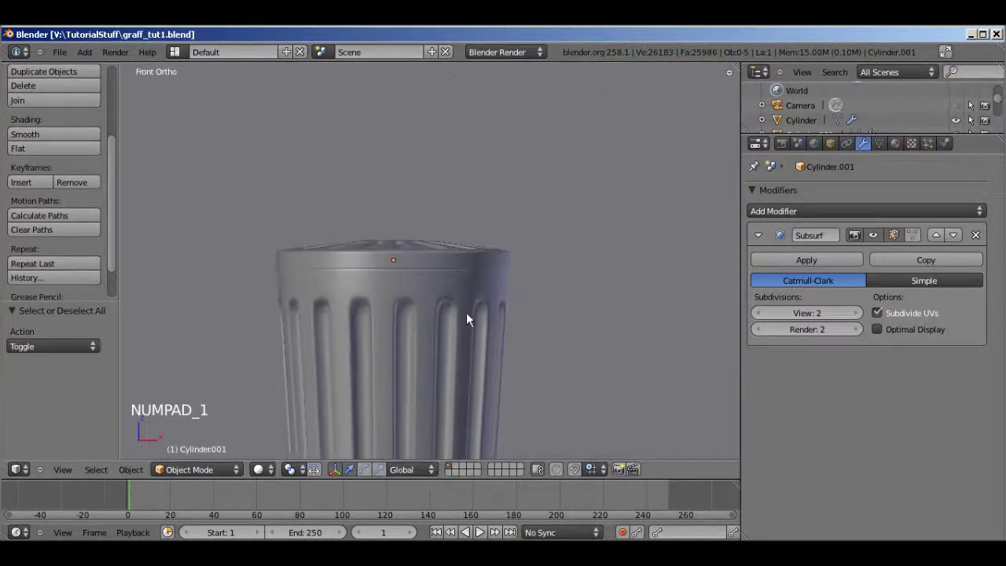
pyautogui.hotkey('shift', 'a')
pyautogui.moveTo(462, 314)
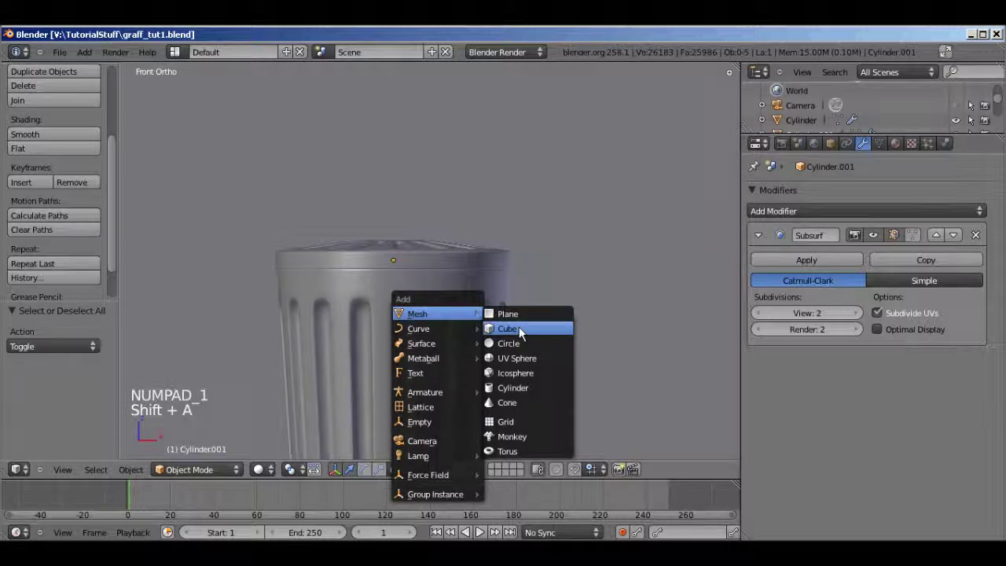
pyautogui.click(519, 329)
pyautogui.scroll(-5, 470, 324)
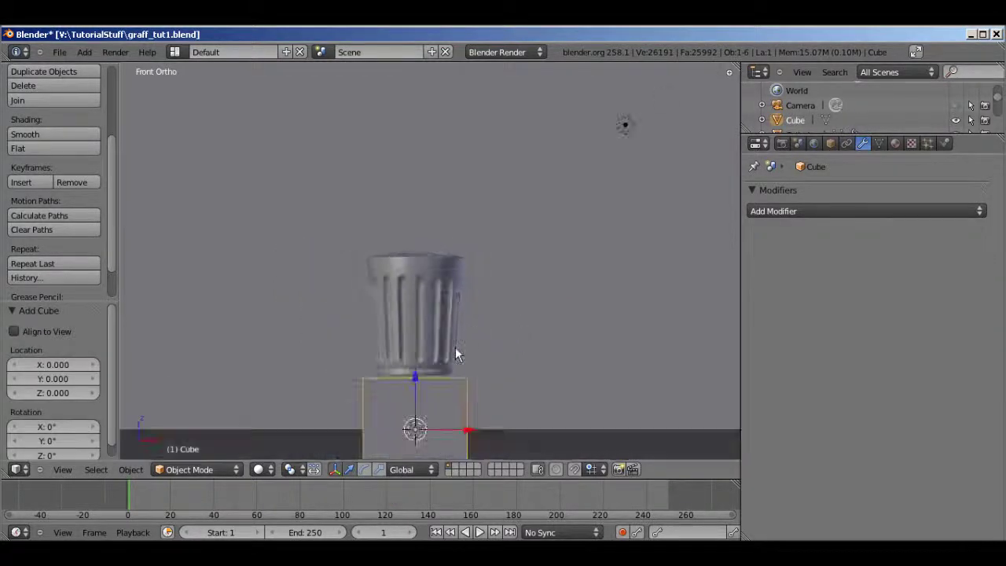
pyautogui.press('g')
pyautogui.press('z')
pyautogui.click(425, 134)
# - Shrink the cube's mesh to a small block in Edit Mode and lower the cube object to just above the lid
pyautogui.keyDown('shift'); pyautogui.moveTo(440, 193); pyautogui.dragTo(390, 291, button='middle'); pyautogui.keyUp('shift')
pyautogui.press('Tab')
pyautogui.scroll(4, 425, 292)
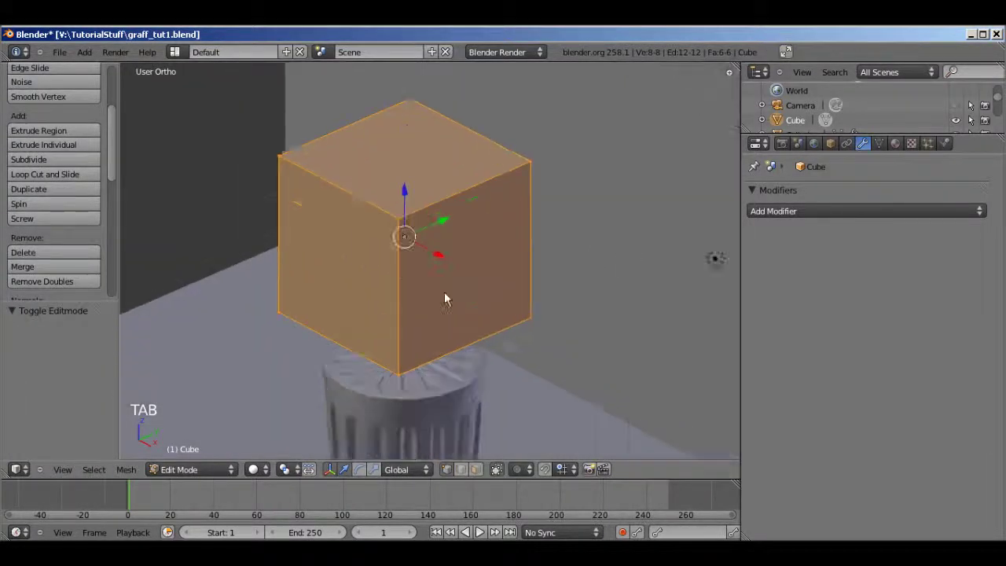
pyautogui.press('s')
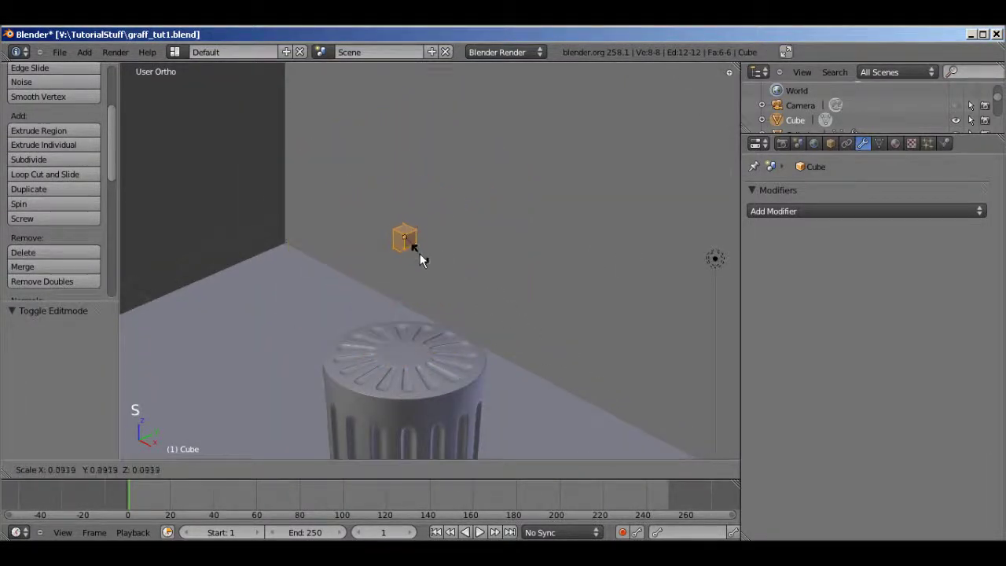
pyautogui.click(416, 231)
pyautogui.press('Tab')
pyautogui.moveTo(406, 206); pyautogui.dragTo(431, 262)
pyautogui.moveTo(431, 263); pyautogui.dragTo(432, 287)
# - Scale the small cube's mesh to about 0.303 along the Z axis and about 0.563 along the Y axis
pyautogui.press('Tab')
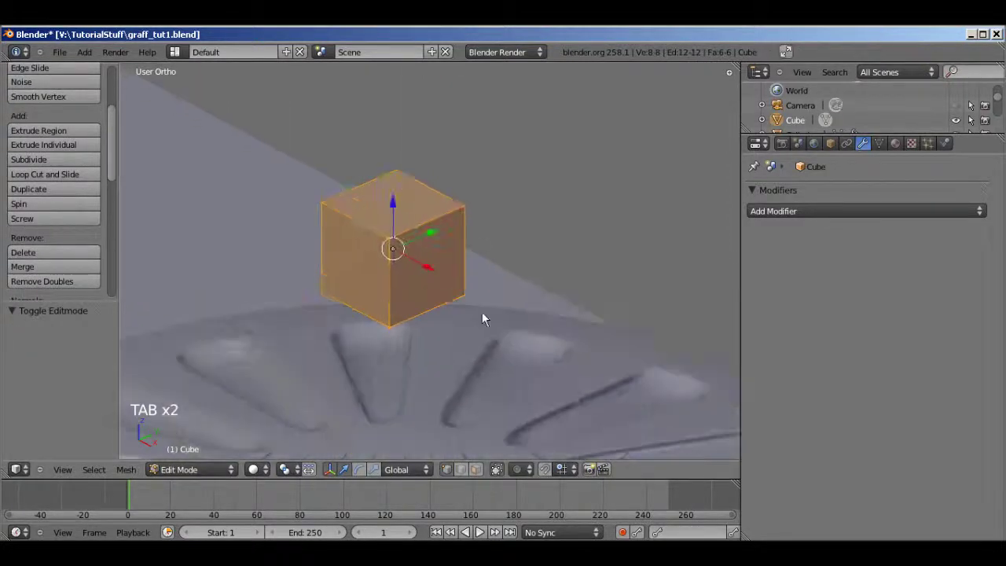
pyautogui.press('s')
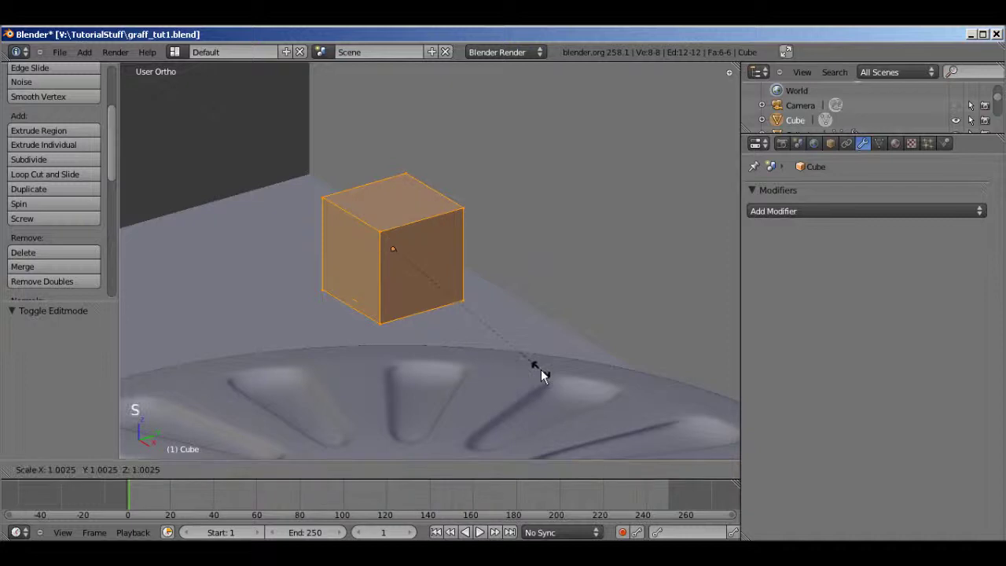
pyautogui.press('z')
pyautogui.click(448, 281)
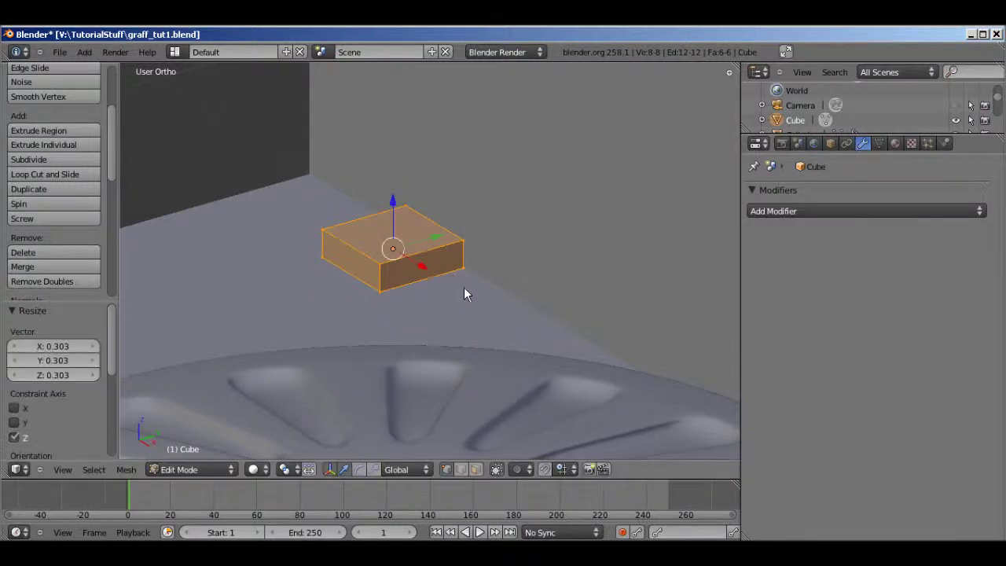
pyautogui.moveTo(464, 291); pyautogui.dragTo(529, 366, button='middle')
pyautogui.press('s')
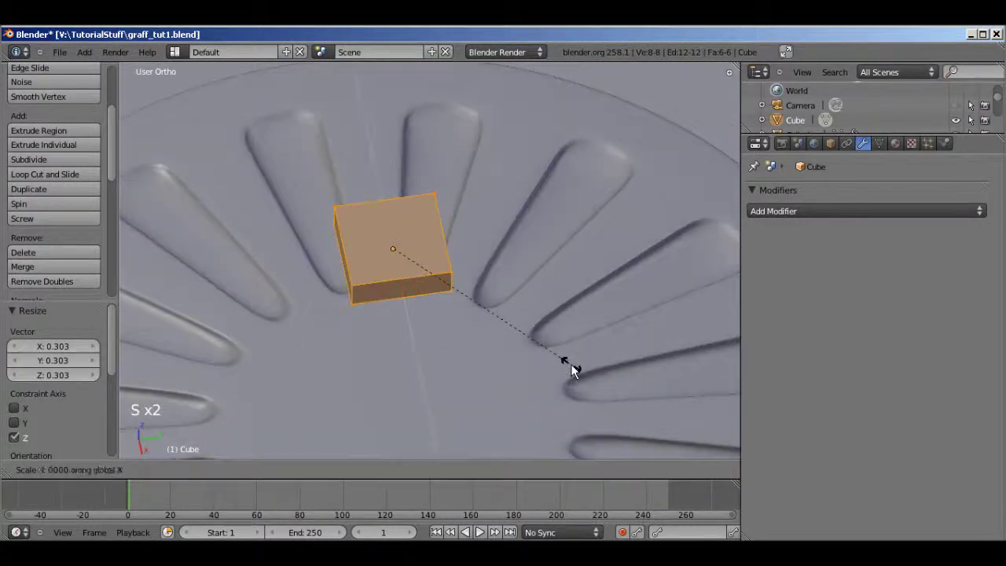
pyautogui.rightClick(545, 345)
pyautogui.press('s')
pyautogui.press('y')
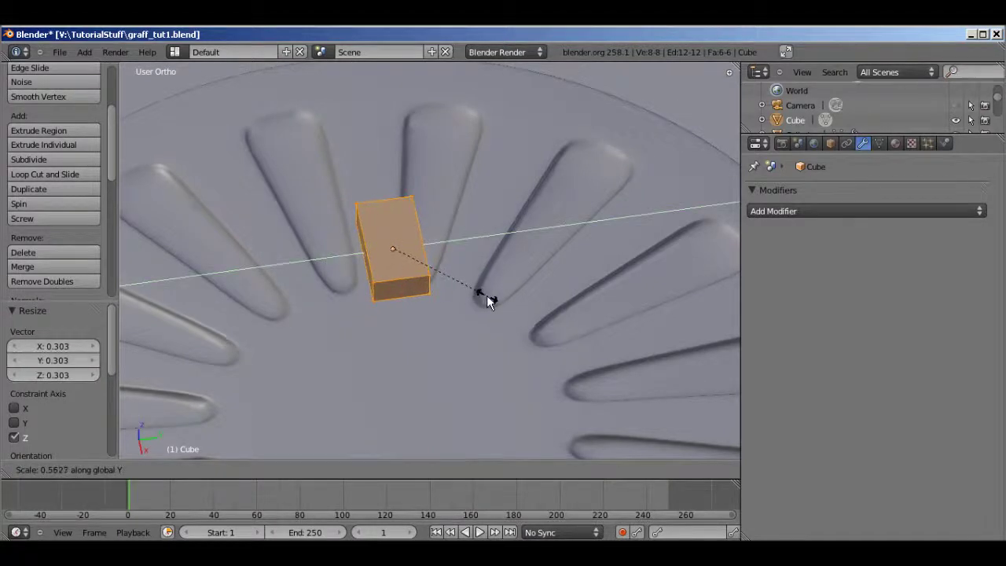
pyautogui.click(487, 301)
# - Stretch the flattened block to about 2.651 along the global X axis so it spans the lid's centre
pyautogui.scroll(-2, 472, 294)
pyautogui.moveTo(472, 294); pyautogui.dragTo(565, 360, button='middle')
pyautogui.scroll(1, 558, 360)
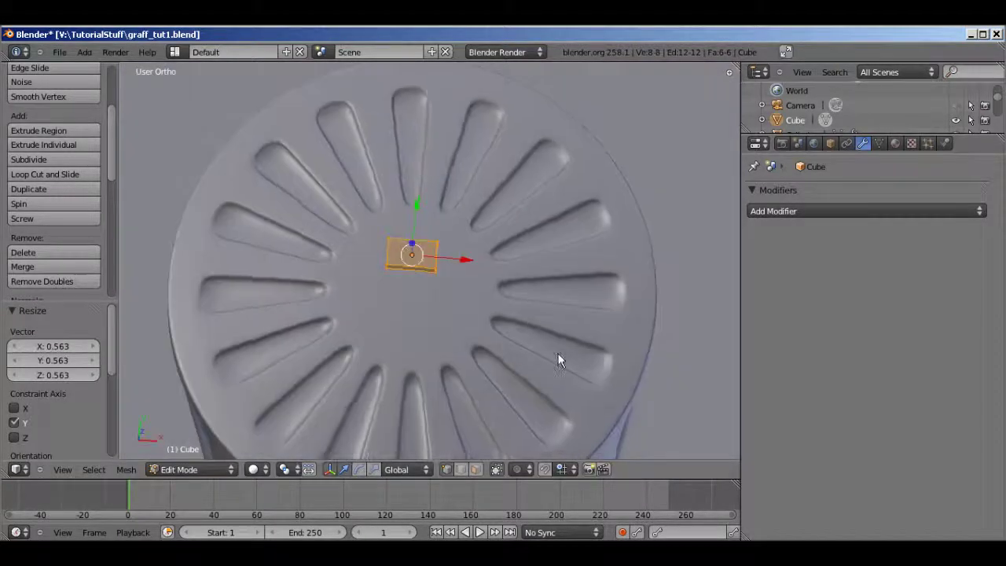
pyautogui.press('s')
pyautogui.press('x')
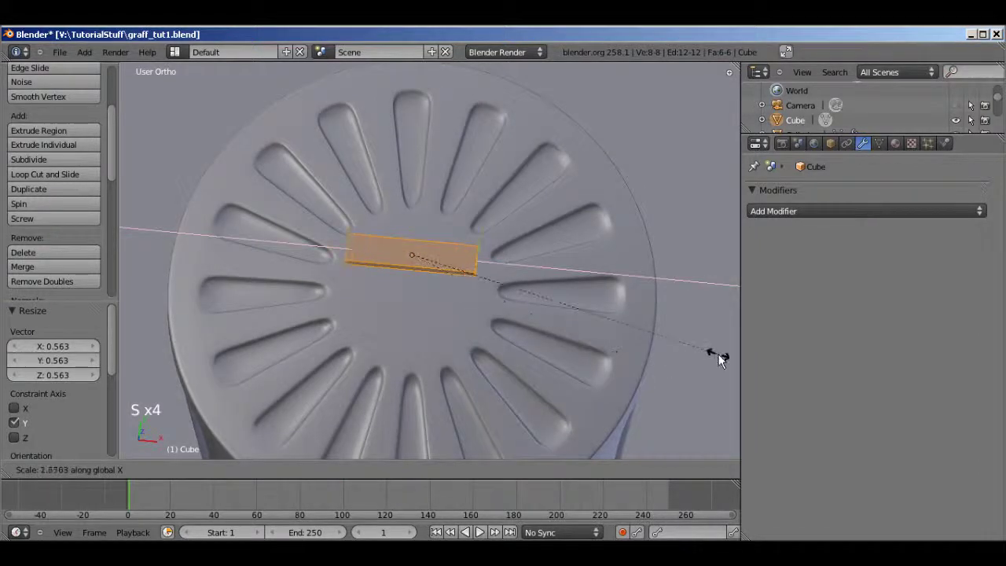
pyautogui.click(720, 357)
# - Delete the faces at both short ends of the block, leaving an open rectangular tube
pyautogui.moveTo(463, 316)
pyautogui.mouseDown(button='middle')
pyautogui.moveTo(453, 257)
pyautogui.moveTo(431, 236)
pyautogui.moveTo(399, 270)
pyautogui.moveTo(467, 321)
pyautogui.moveTo(446, 322)
pyautogui.mouseUp(button='middle')
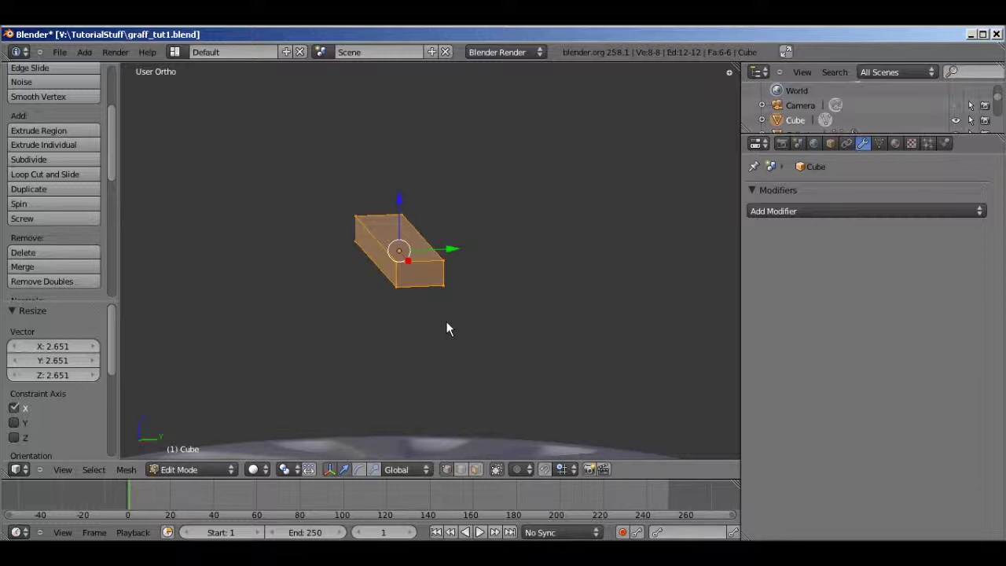
pyautogui.scroll(3, 446, 329)
pyautogui.rightClick(381, 294)
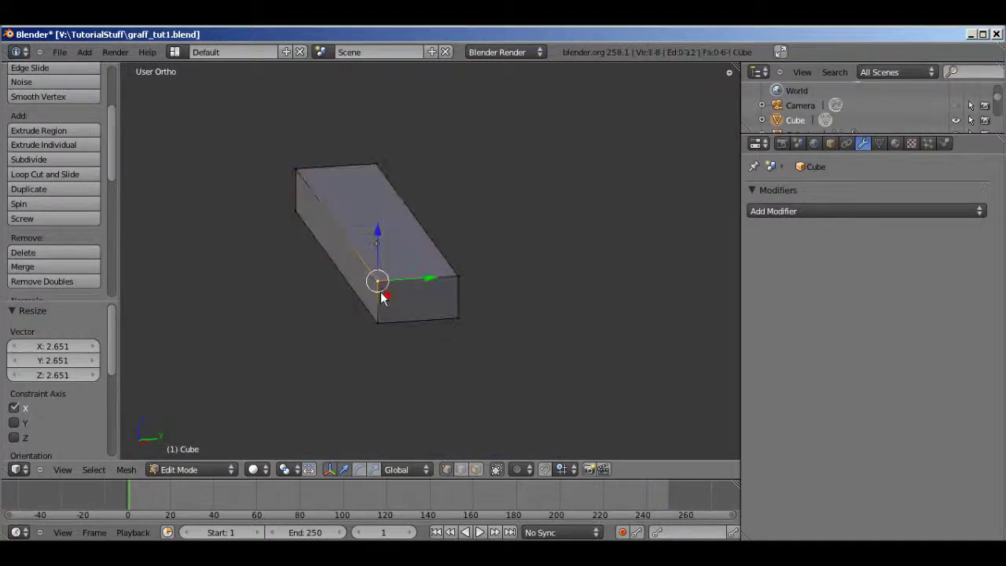
pyautogui.rightClick(455, 302)
pyautogui.press('x')
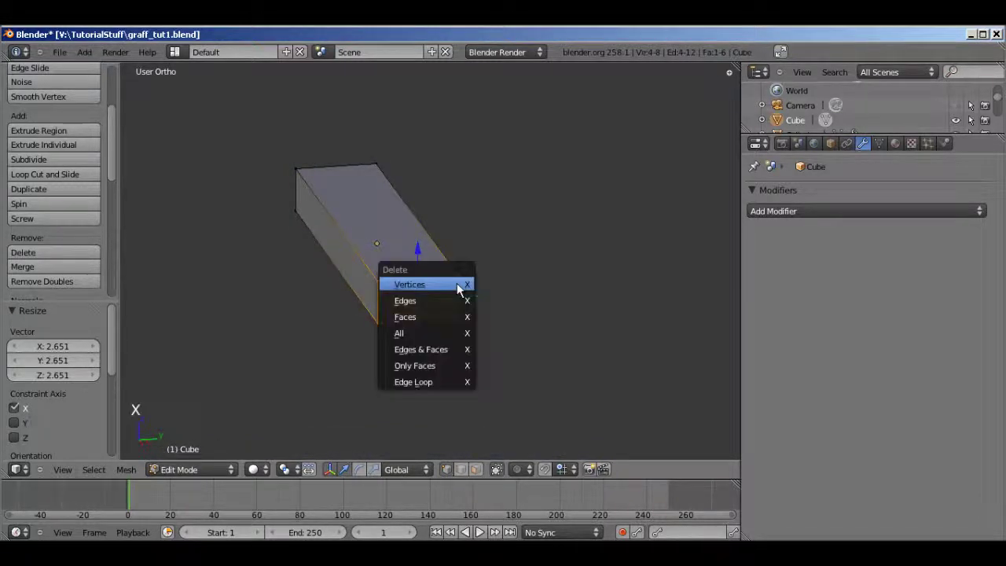
pyautogui.click(436, 316)
pyautogui.moveTo(343, 281); pyautogui.dragTo(263, 295, button='middle')
pyautogui.rightClick(335, 306)
pyautogui.press('x')
pyautogui.click(336, 308)
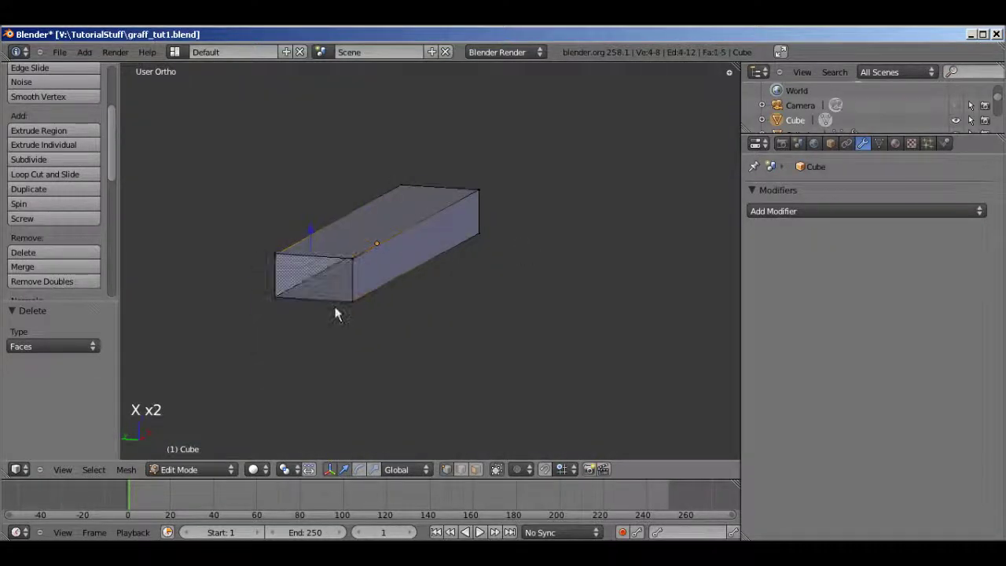
# - Select the top and bottom faces of the open tube and work in face selection
pyautogui.moveTo(336, 312); pyautogui.dragTo(415, 277, button='middle')
pyautogui.rightClick(415, 273)
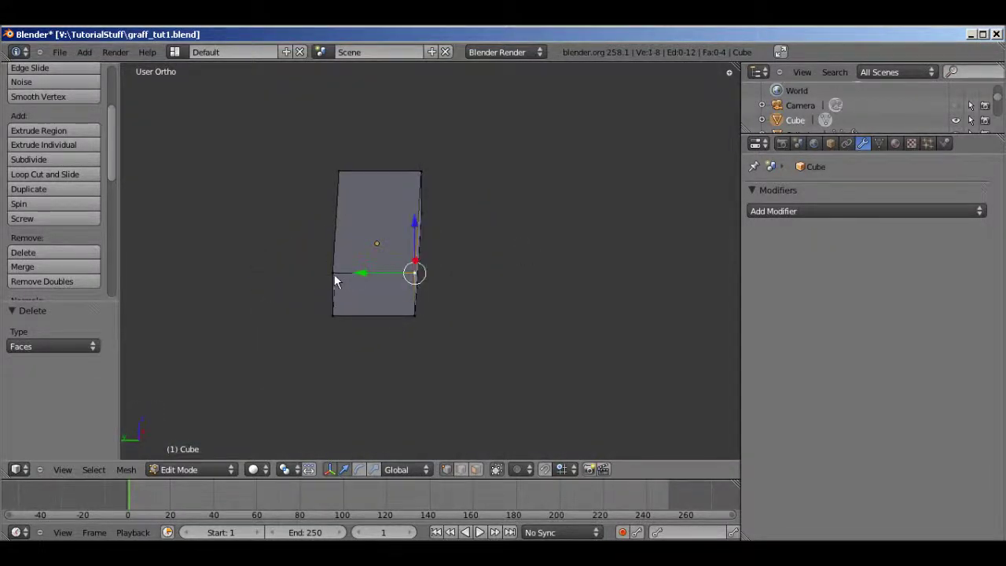
pyautogui.keyDown('shift'); pyautogui.rightClick(334, 275); pyautogui.keyUp('shift')
pyautogui.keyDown('shift'); pyautogui.rightClick(341, 184); pyautogui.keyUp('shift')
pyautogui.keyDown('shift'); pyautogui.rightClick(419, 167); pyautogui.keyUp('shift')
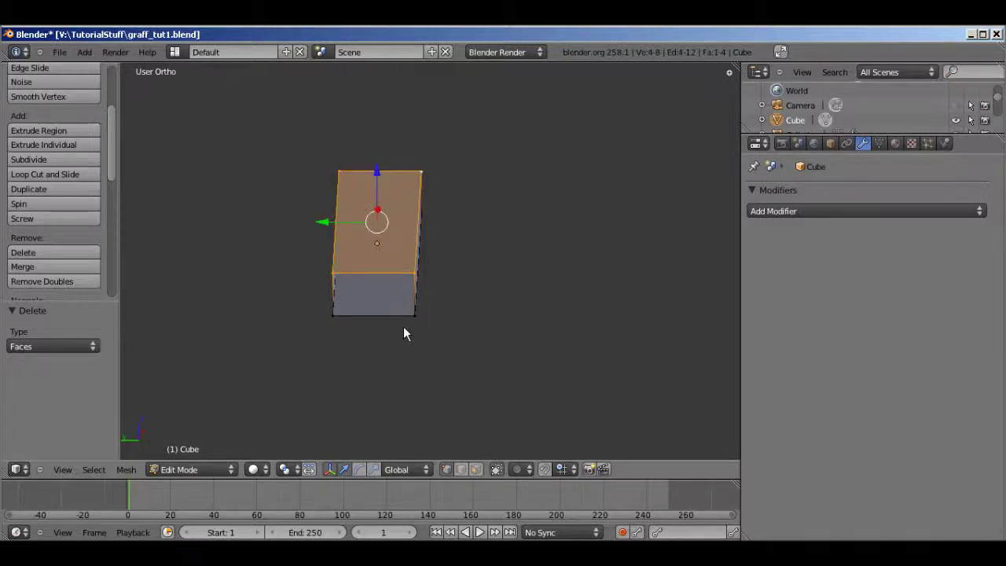
pyautogui.hotkey('ctrl', 'Tab')
pyautogui.click(382, 310)
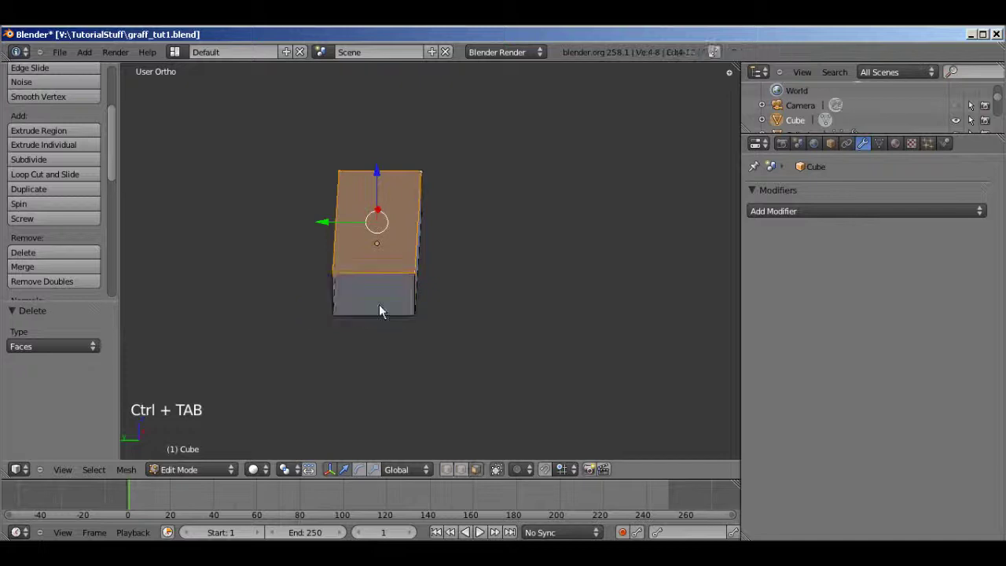
pyautogui.moveTo(386, 284); pyautogui.dragTo(534, 363, button='middle')
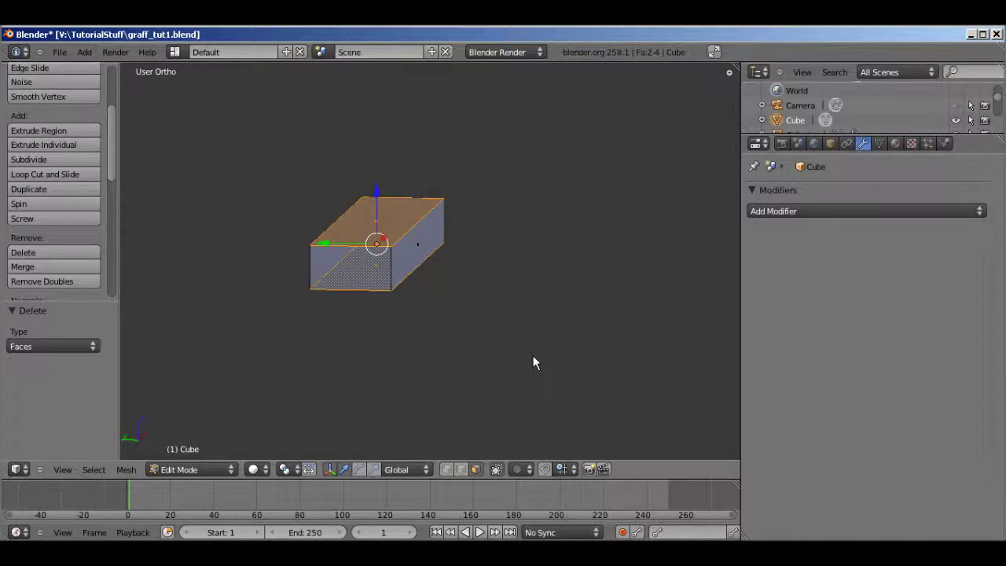
# - Extrude the tube's top and bottom faces by about 0.0056 and scale them to about 0.635 along the global Y axis
pyautogui.press('e')
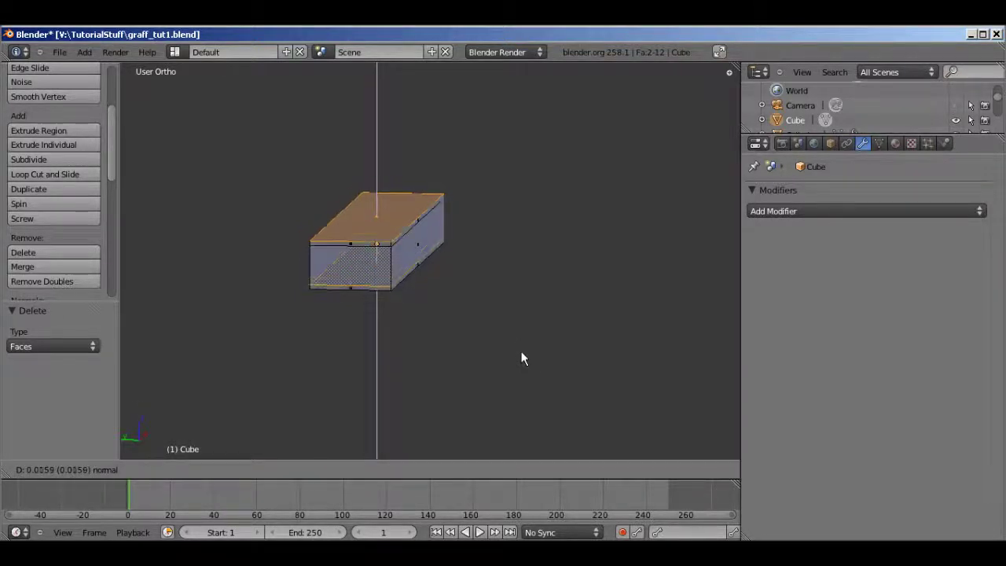
pyautogui.click(522, 354)
pyautogui.moveTo(528, 358); pyautogui.dragTo(411, 429, button='middle')
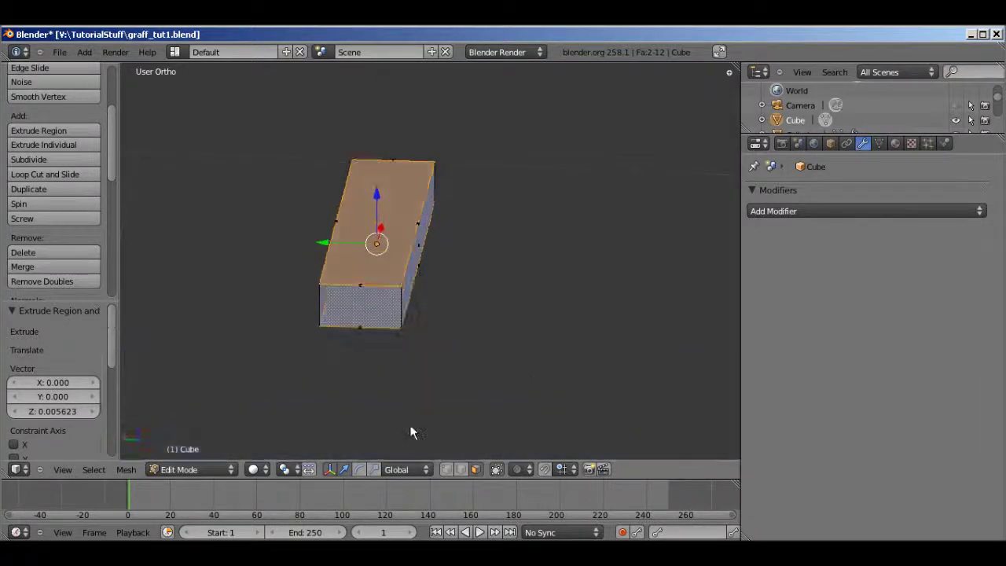
pyautogui.click(285, 470)
pyautogui.click(304, 423)
pyautogui.press('s')
pyautogui.press('y')
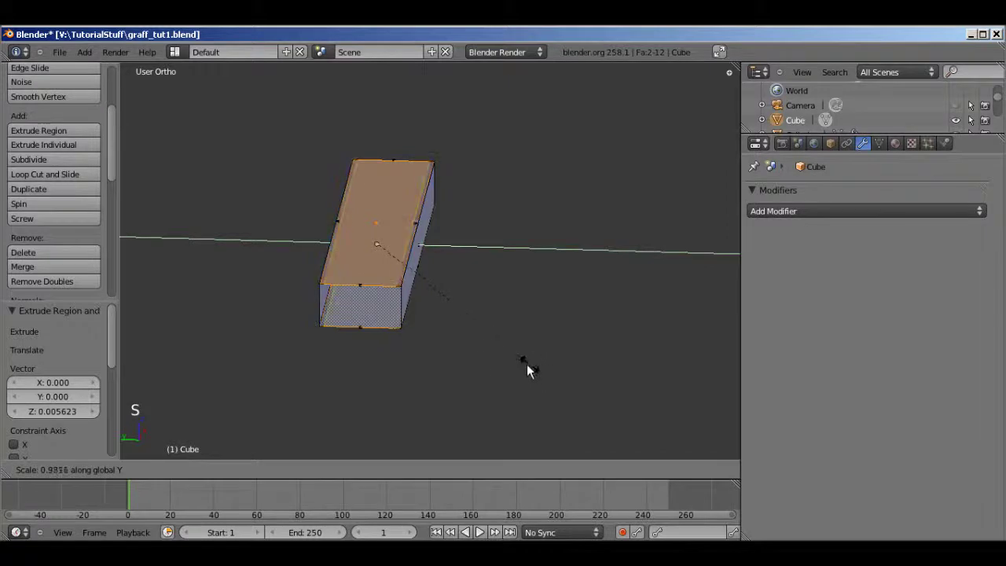
pyautogui.click(481, 340)
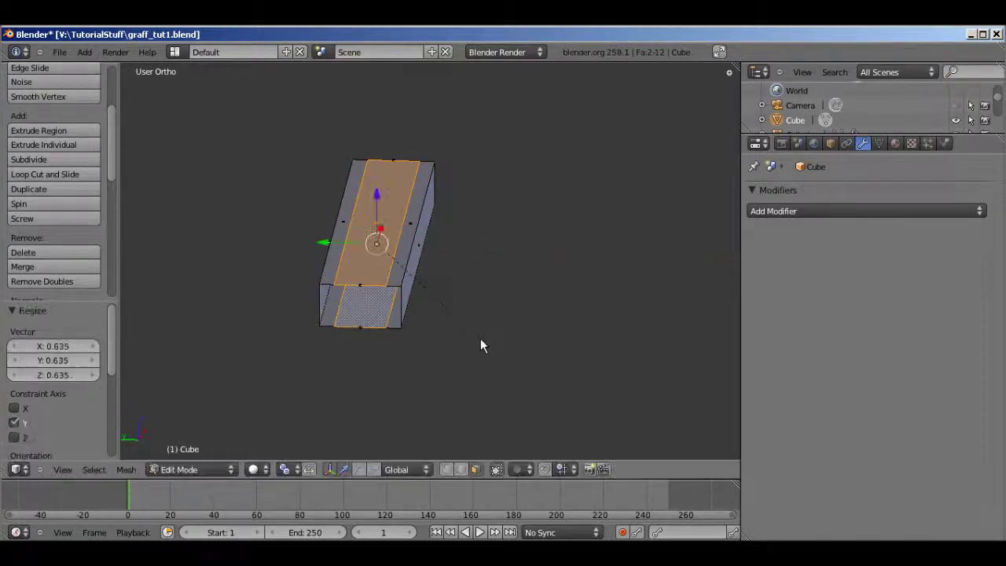
# - Try to extrude the narrowed top and bottom strips in place and scale them along the global Z axis
pyautogui.press('e')
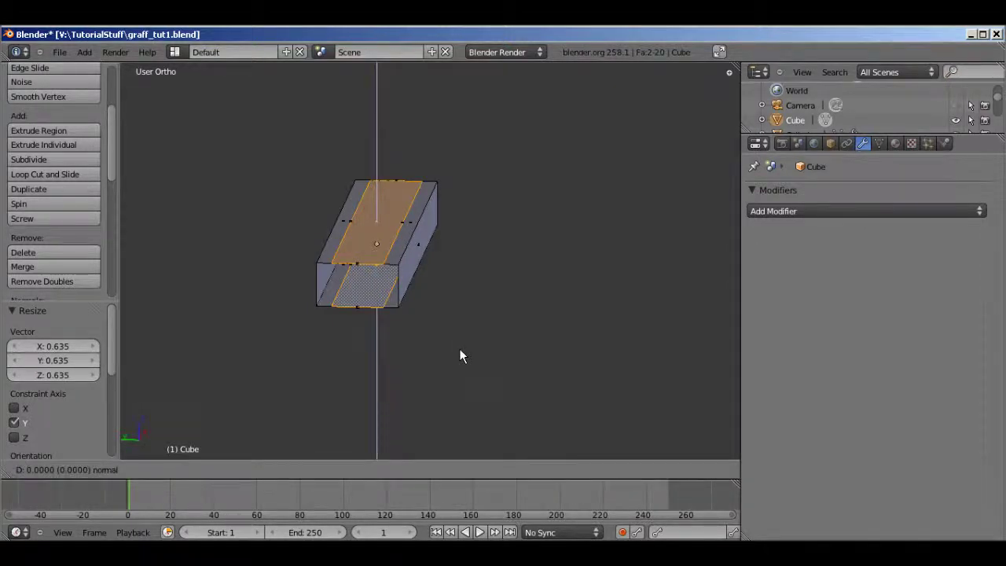
pyautogui.rightClick(459, 348)
pyautogui.press('s')
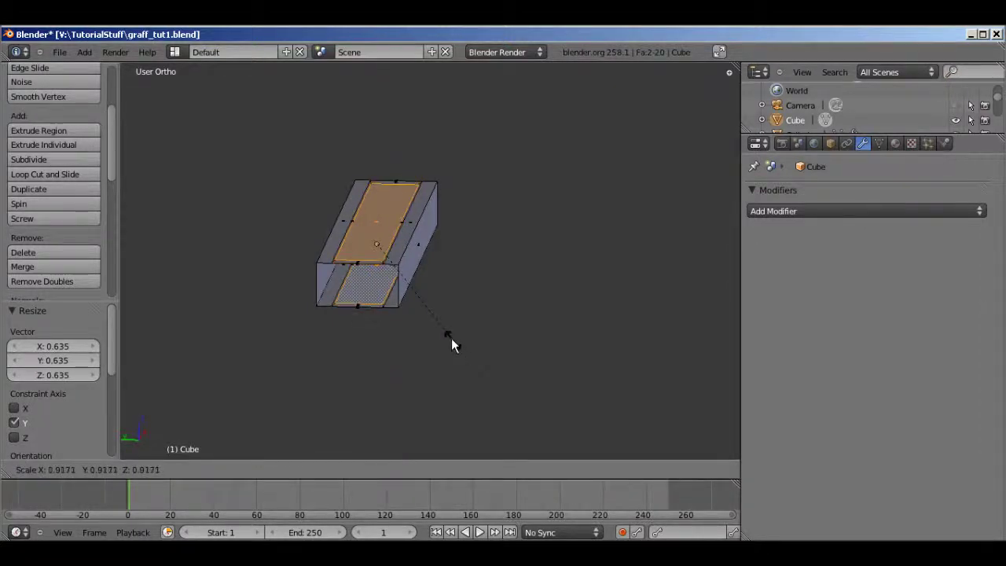
pyautogui.rightClick(450, 339)
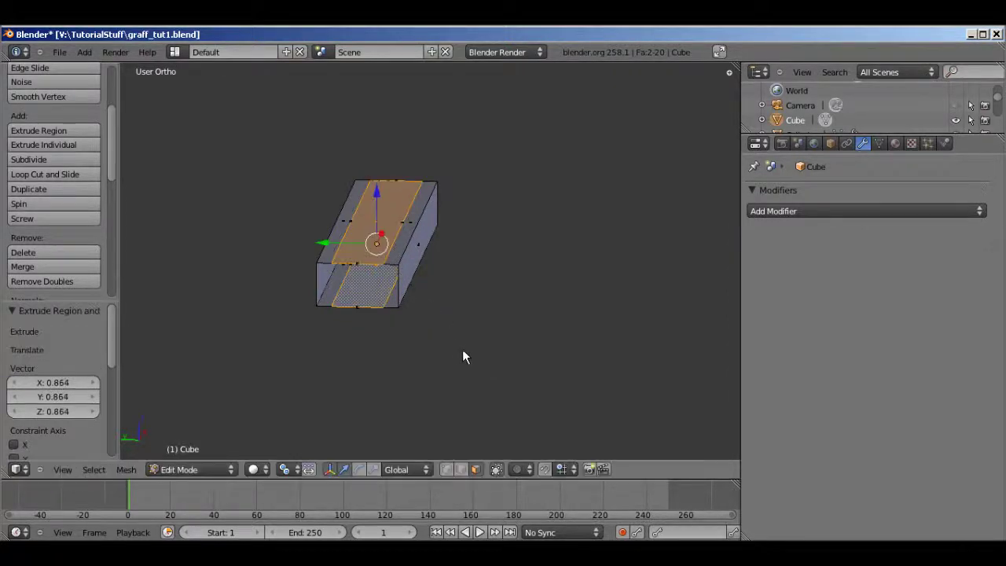
pyautogui.press('s')
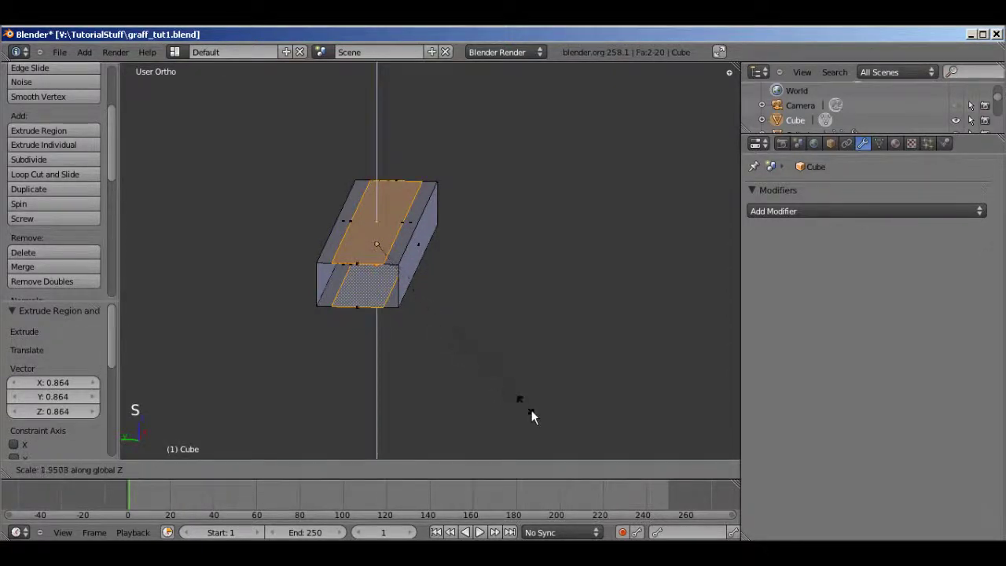
pyautogui.rightClick(488, 364)
pyautogui.hotkey('ctrl', 'z')
pyautogui.hotkey('ctrl', 'z')
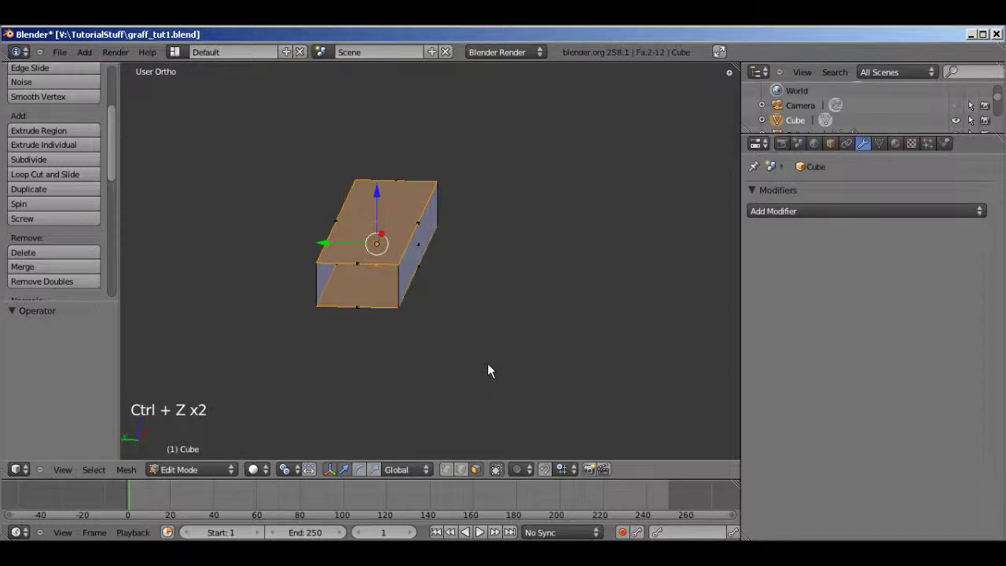
# - Undo the face extrusion and narrowing to return to the plain four-sided tube
pyautogui.hotkey('ctrl', 'shift', 'z')
pyautogui.moveTo(376, 197); pyautogui.dragTo(392, 186)
pyautogui.rightClick(387, 198)
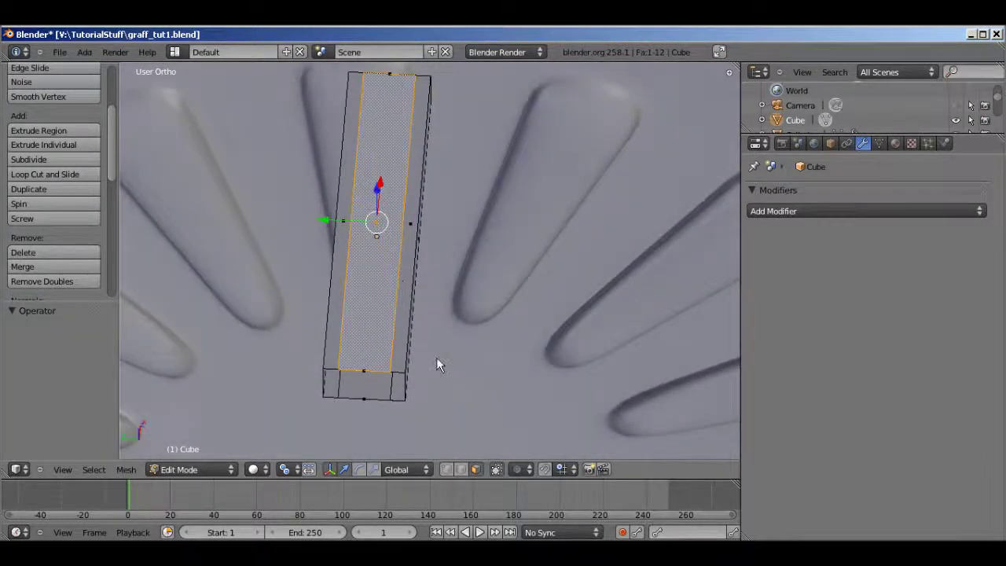
pyautogui.hotkey('ctrl', 'z')
pyautogui.hotkey('ctrl', 'z')
pyautogui.hotkey('ctrl', 'z')
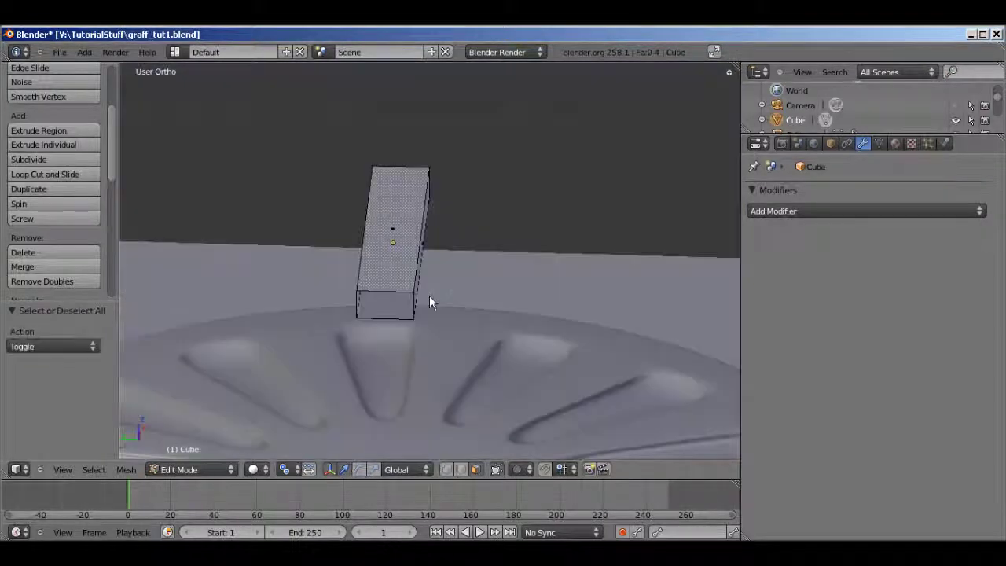
# - Add two evenly spaced lengthwise loop cuts to both the top and bottom faces of the tube
pyautogui.moveTo(452, 376); pyautogui.dragTo(389, 256, button='middle')
pyautogui.hotkey('ctrl', 'r')
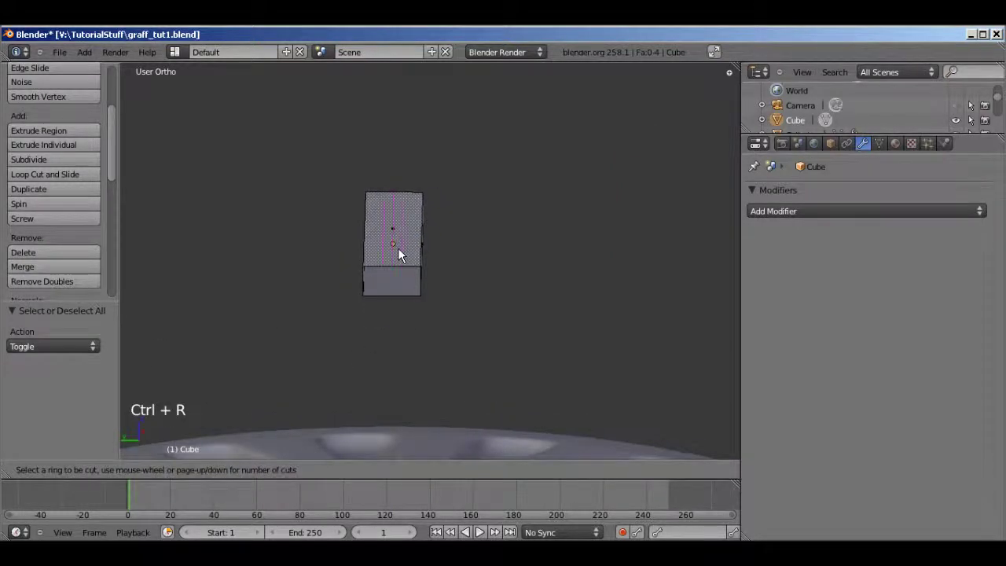
pyautogui.click(398, 247)
pyautogui.rightClick(398, 248)
pyautogui.hotkey('ctrl', 'r')
pyautogui.click(403, 299)
pyautogui.rightClick(402, 299)
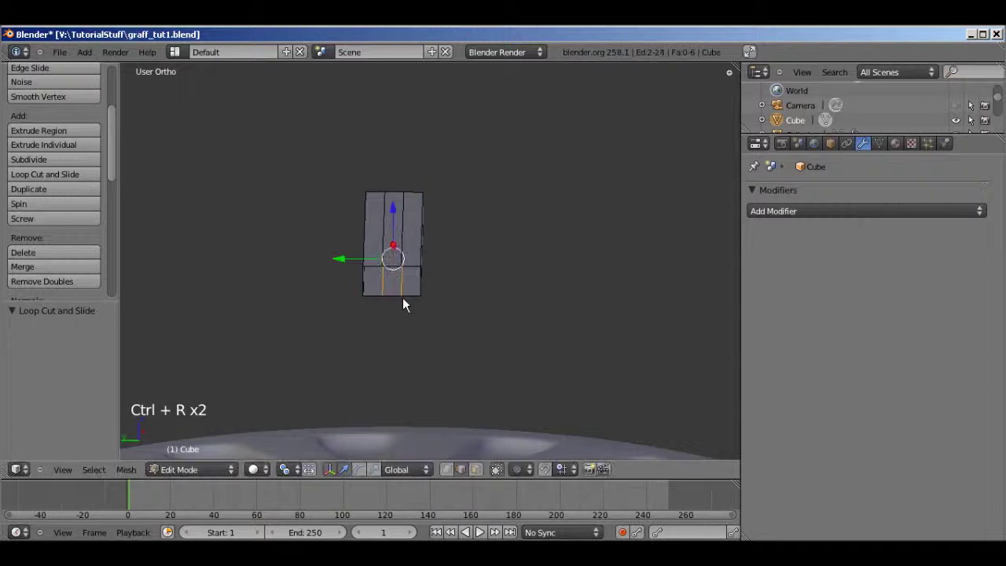
# - Select the middle strips of the tube's top and bottom and widen them to about 1.798 along the global Y axis
pyautogui.press('z')
pyautogui.press('a')
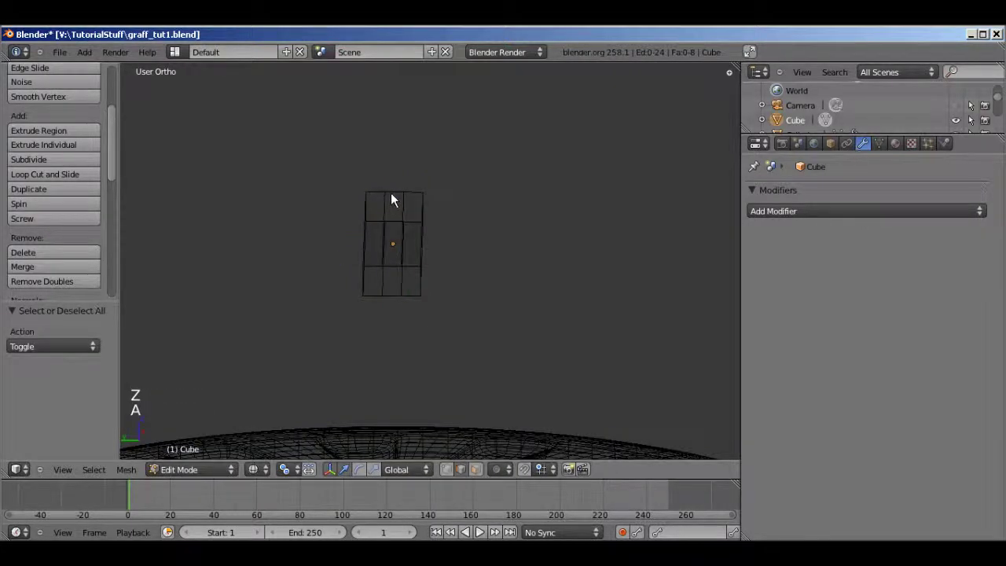
pyautogui.moveTo(390, 193); pyautogui.dragTo(384, 198, button='middle')
pyautogui.press('b')
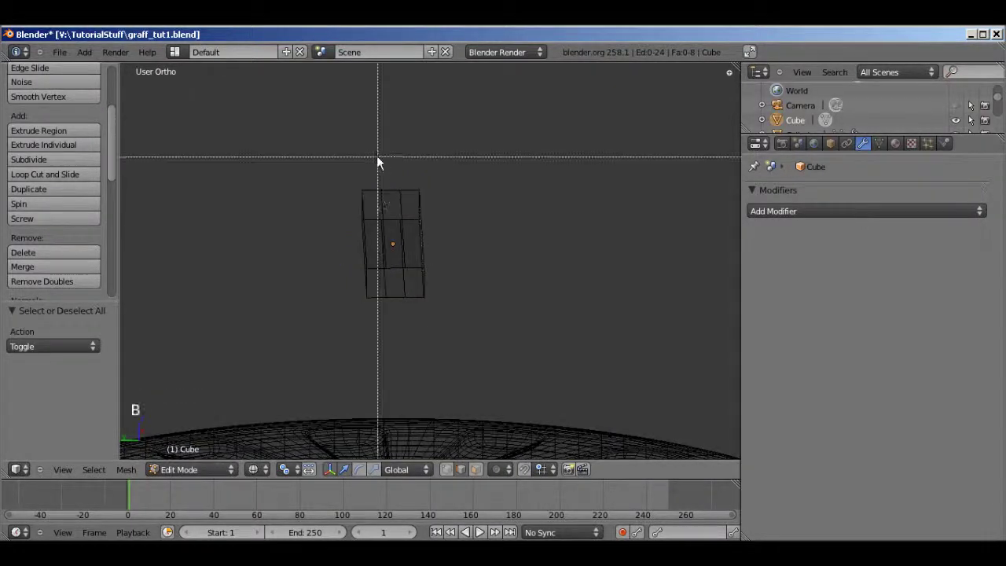
pyautogui.moveTo(377, 156)
pyautogui.mouseDown()
pyautogui.moveTo(435, 314)
pyautogui.moveTo(415, 338)
pyautogui.mouseUp()
pyautogui.press('z')
pyautogui.moveTo(439, 334)
pyautogui.mouseDown(button='middle')
pyautogui.moveTo(456, 318)
pyautogui.moveTo(475, 330)
pyautogui.mouseUp(button='middle')
pyautogui.scroll(1, 475, 322)
pyautogui.press('s')
pyautogui.press('z')
pyautogui.rightClick(490, 327)
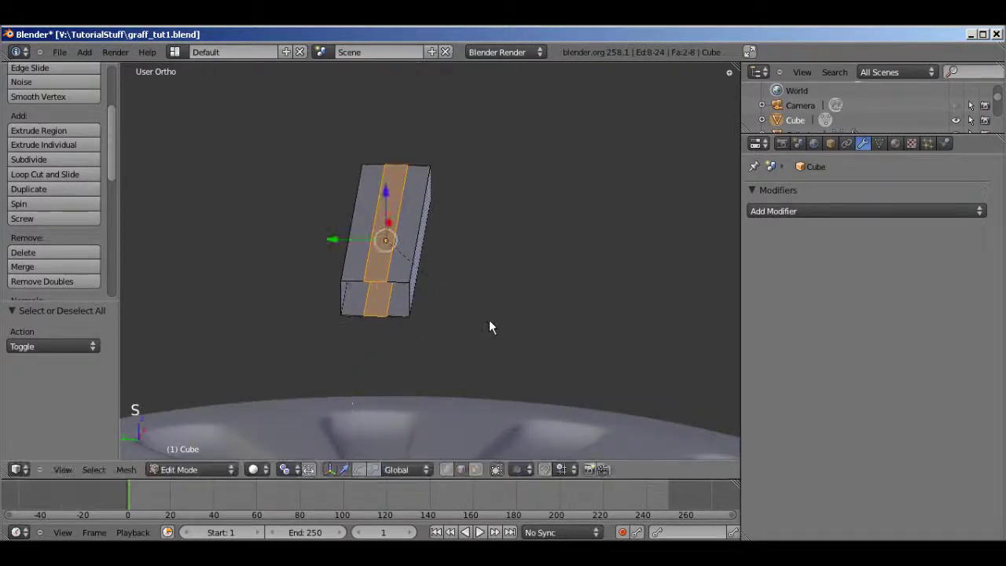
pyautogui.press('s')
pyautogui.press('y')
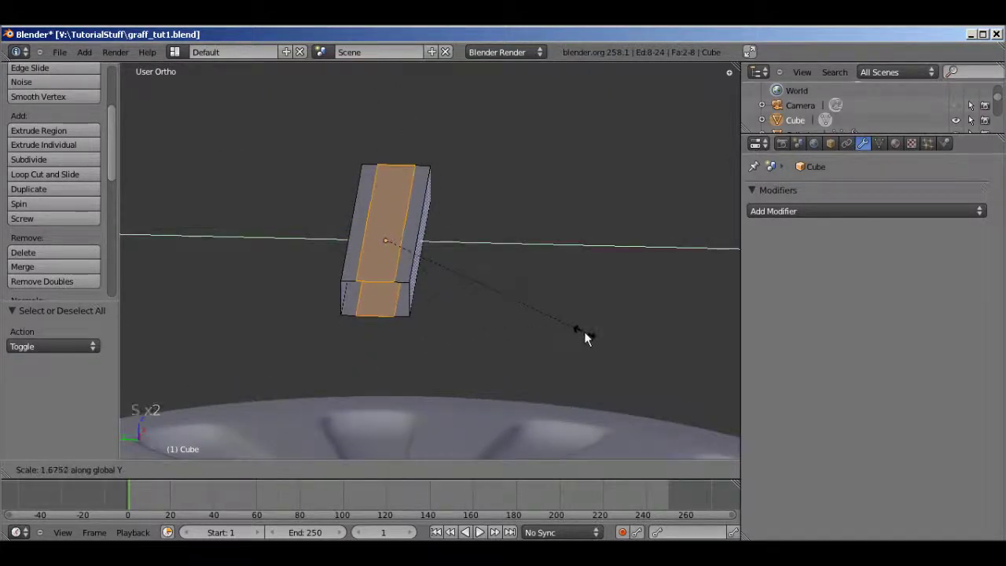
pyautogui.click(594, 334)
# - Extrude the two middle strips in place and scale them to about 0.359 along the global Z axis to form recessed channels
pyautogui.press('e')
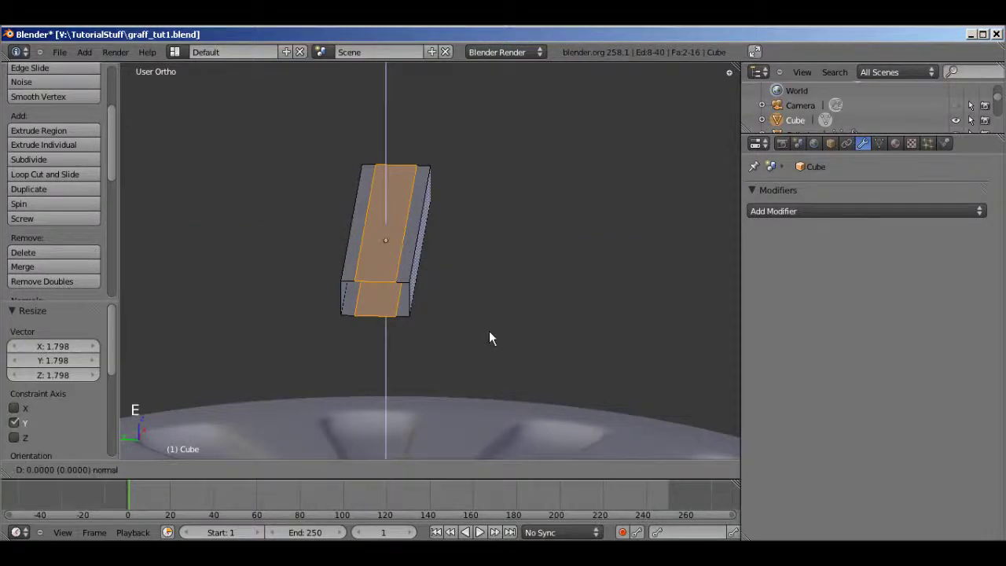
pyautogui.rightClick(489, 331)
pyautogui.press('s')
pyautogui.press('z')
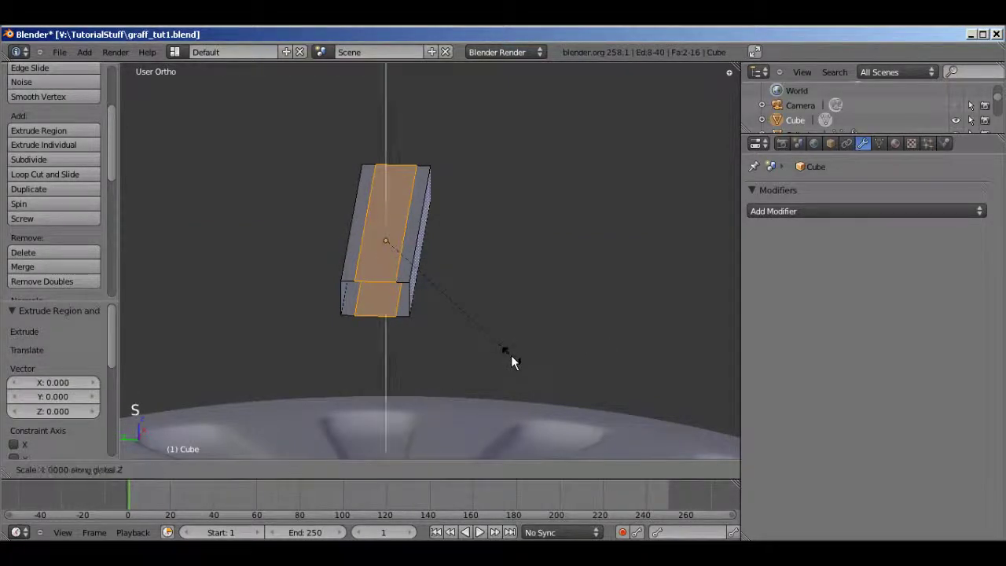
pyautogui.click(446, 250)
# - Delete the four small faces closing the ends of the upper and lower channels
pyautogui.scroll(4, 410, 307)
pyautogui.hotkey('ctrl', 'Tab')
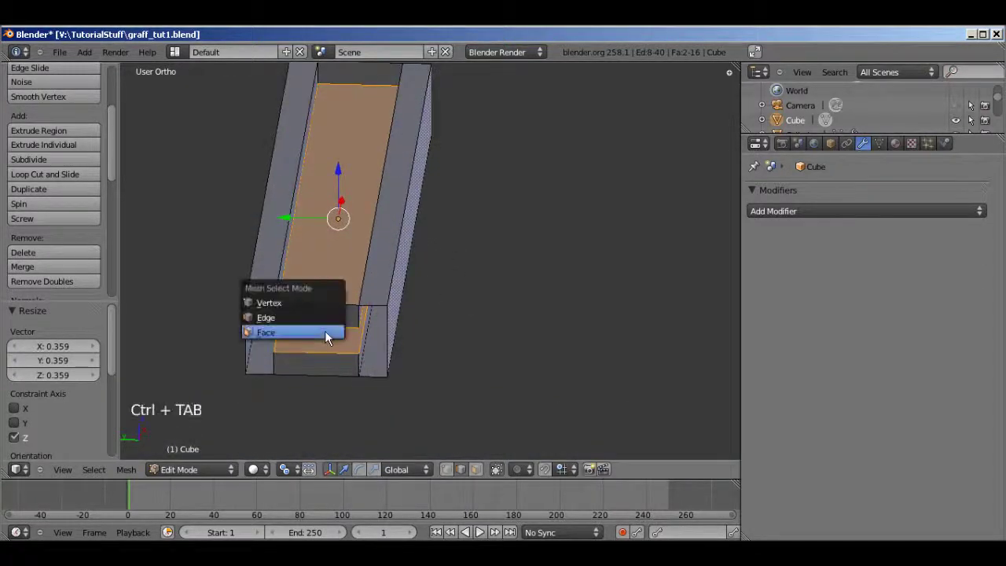
pyautogui.click(325, 330)
pyautogui.keyDown('shift'); pyautogui.rightClick(324, 364); pyautogui.keyUp('shift')
pyautogui.scroll(-5, 325, 364)
pyautogui.moveTo(324, 364); pyautogui.dragTo(175, 353, button='middle')
pyautogui.keyDown('shift'); pyautogui.rightClick(396, 370); pyautogui.keyUp('shift')
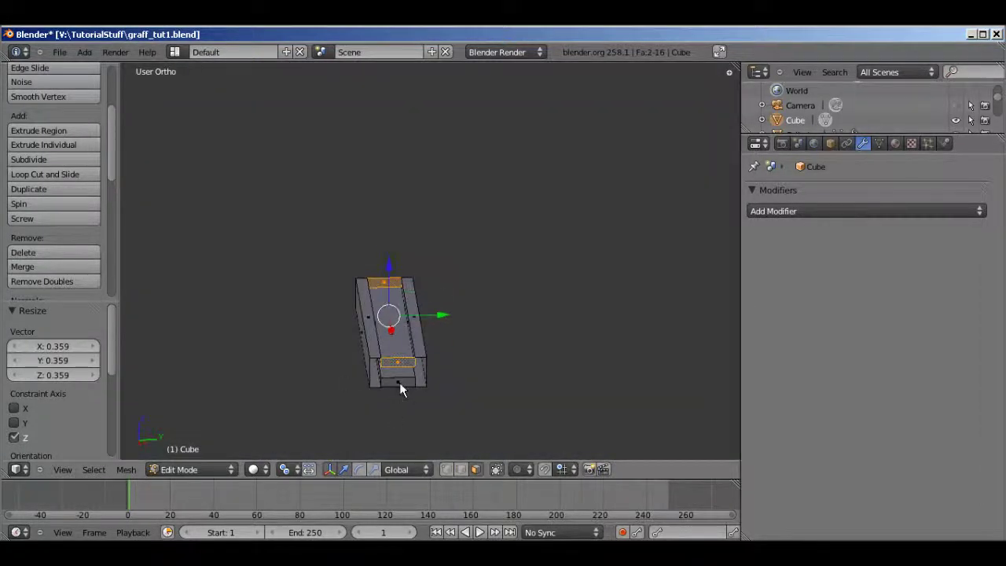
pyautogui.keyDown('shift'); pyautogui.rightClick(400, 382); pyautogui.keyUp('shift')
pyautogui.press('x')
pyautogui.click(403, 385)
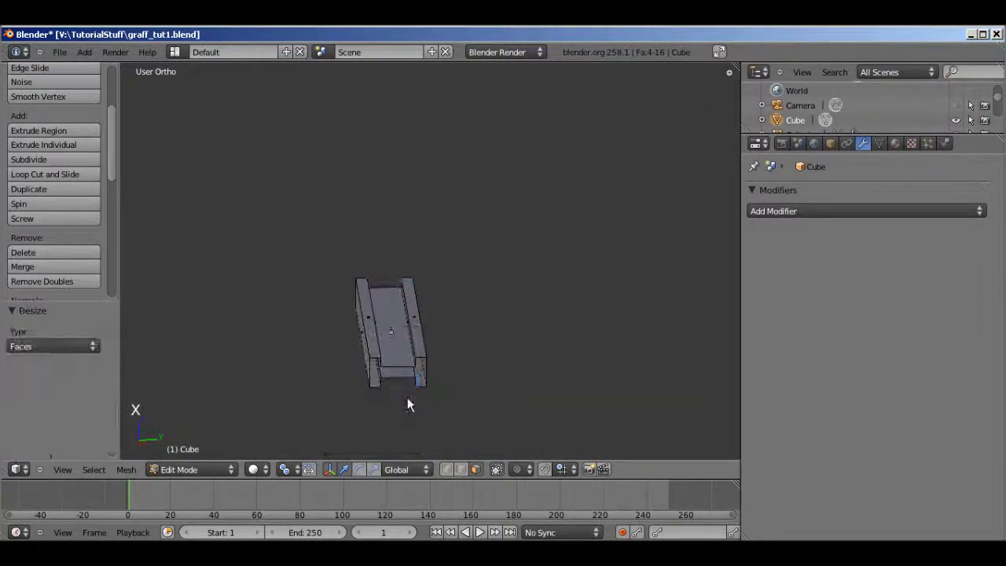
# - Display the beam from the front in wireframe with vertex selection active
pyautogui.moveTo(408, 398); pyautogui.dragTo(438, 338, button='middle')
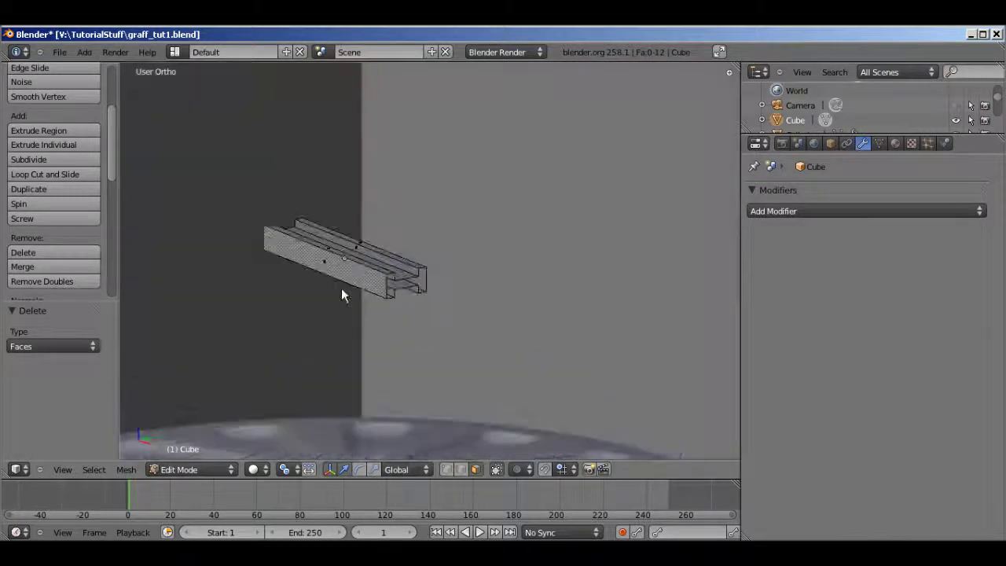
pyautogui.moveTo(342, 291); pyautogui.dragTo(364, 303, button='middle')
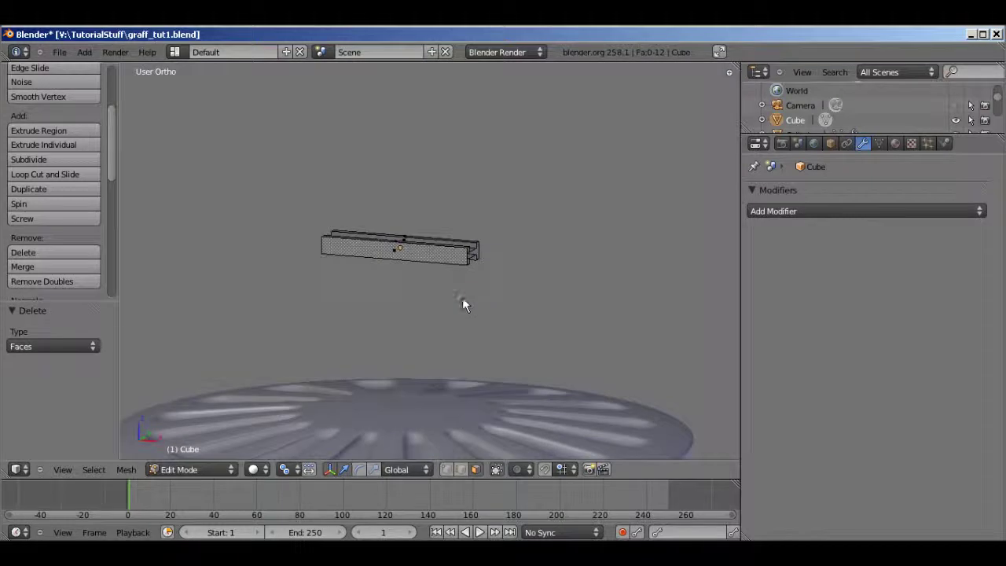
pyautogui.press('KP_1')
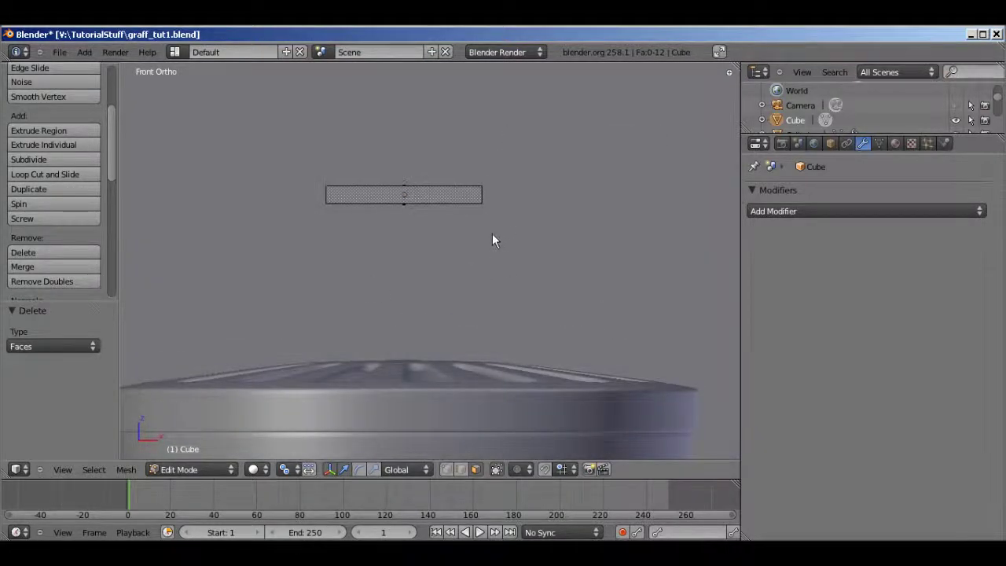
pyautogui.hotkey('ctrl', 'Tab')
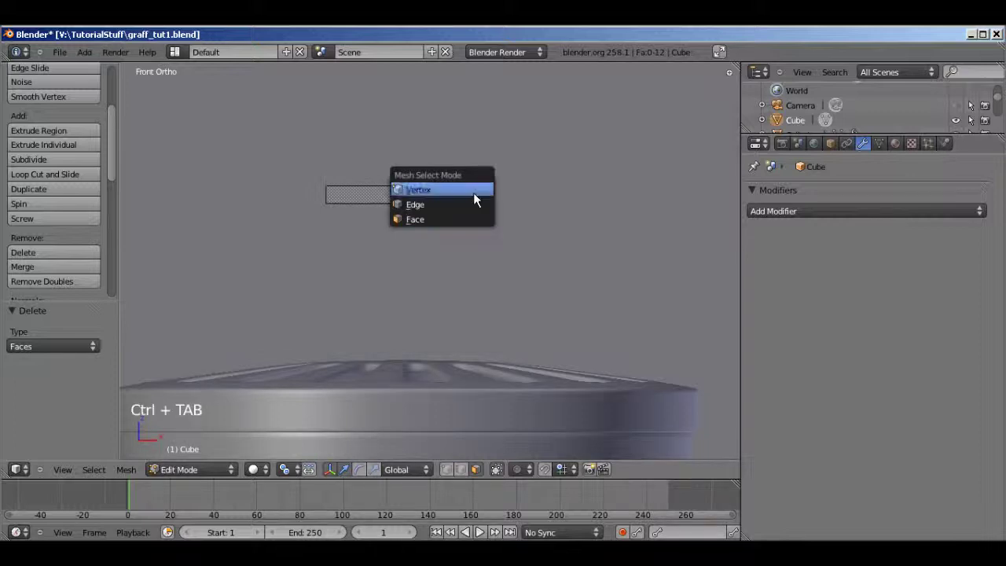
pyautogui.click(473, 193)
pyautogui.press('z')
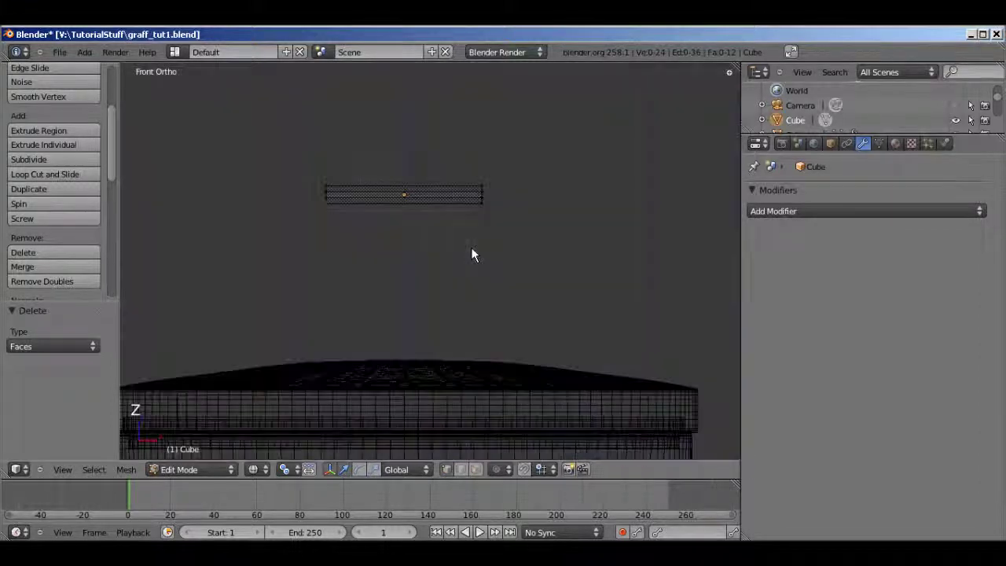
# - Select the vertices at the beam's negative-X end and move them about 0.257 along X, close to the object's centre
pyautogui.press('a')
pyautogui.press('a')
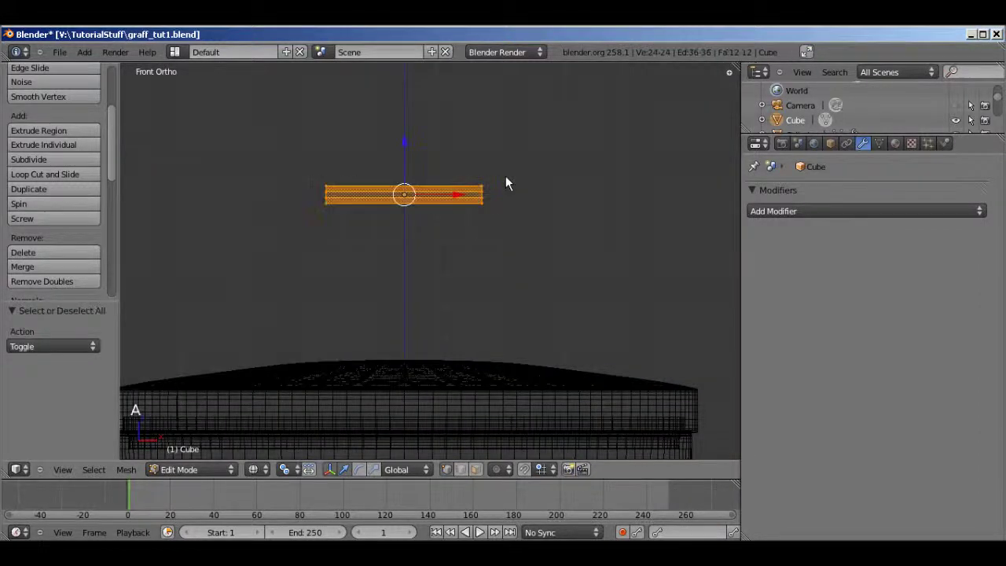
pyautogui.press('b')
pyautogui.moveTo(459, 149); pyautogui.dragTo(534, 260)
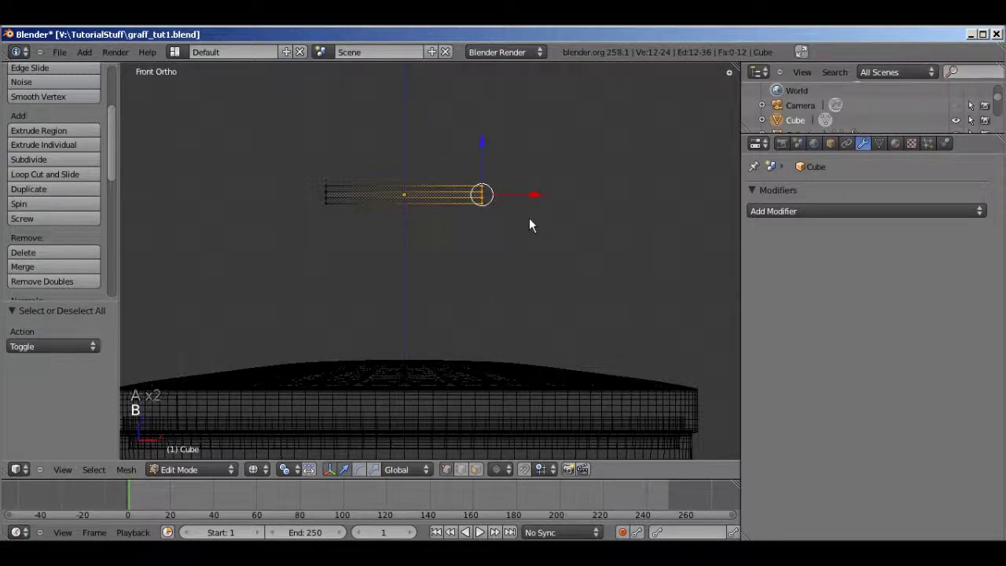
pyautogui.press('a')
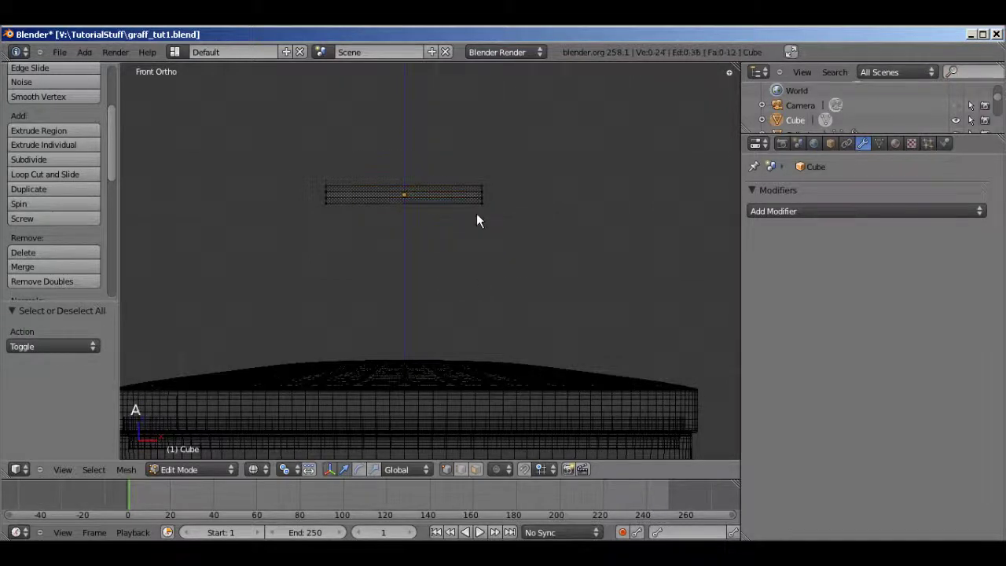
pyautogui.press('b')
pyautogui.moveTo(288, 166); pyautogui.dragTo(357, 237)
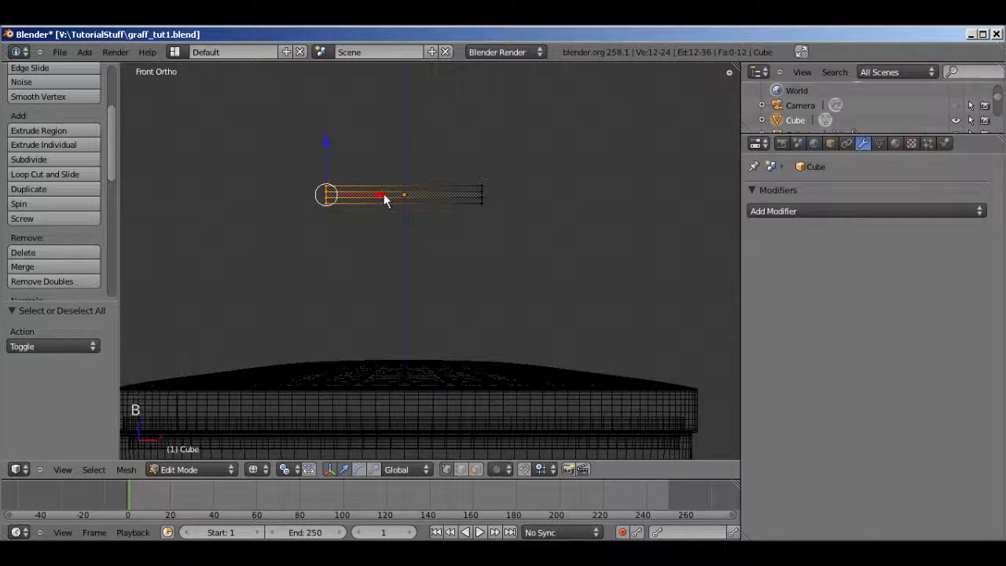
pyautogui.press('g')
pyautogui.press('x')
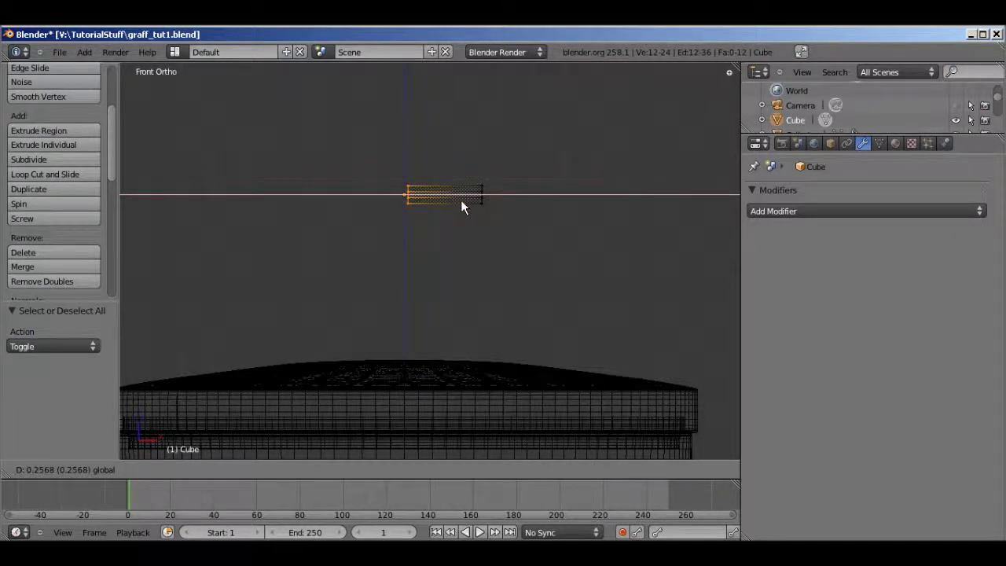
pyautogui.click(461, 201)
# - Add an X-axis Mirror modifier with Clipping enabled and move the inner end vertices along X onto the mirror plane
pyautogui.click(822, 209)
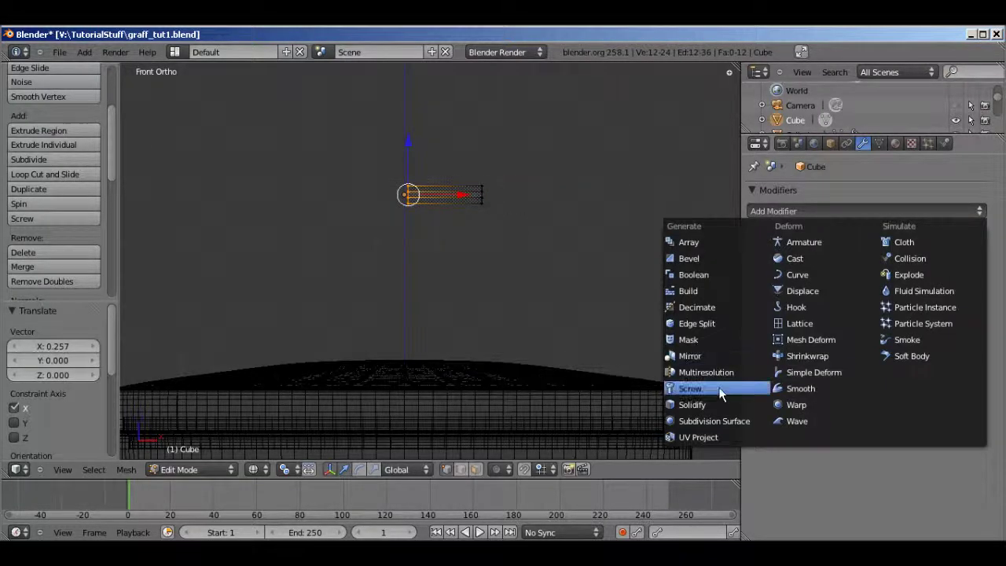
pyautogui.click(720, 359)
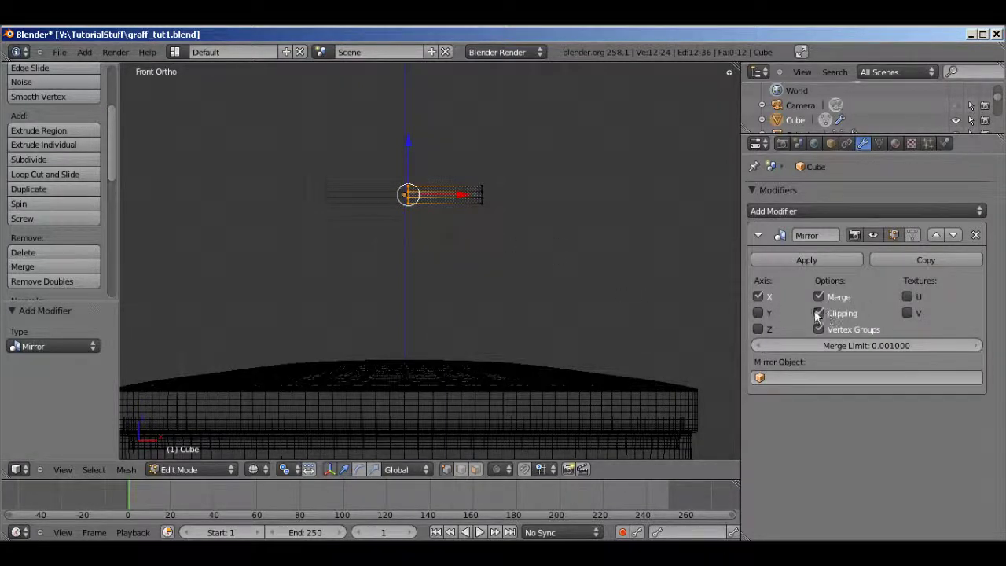
pyautogui.press('g')
pyautogui.press('x')
pyautogui.click(449, 204)
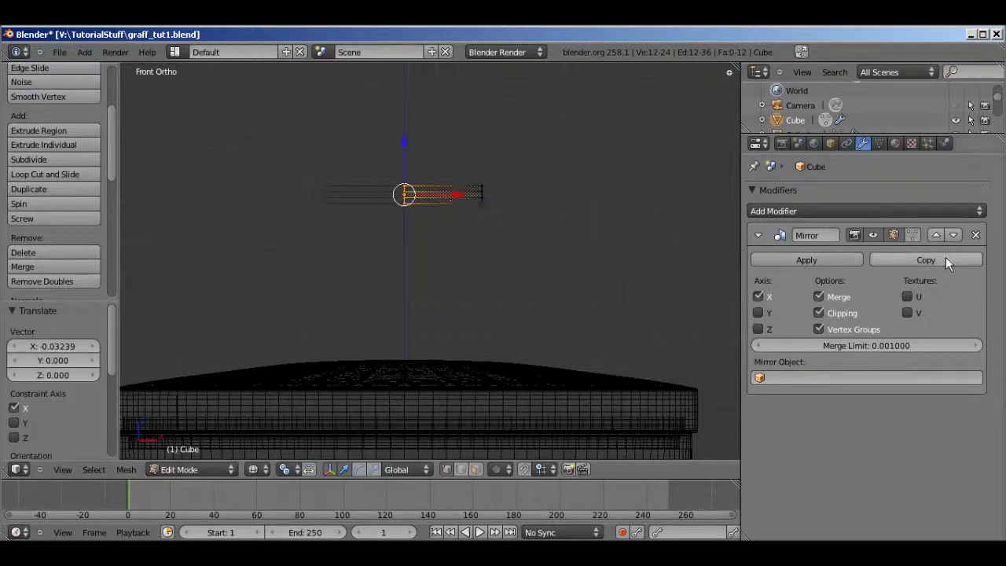
# - Inspect the mirrored beam from an angle and from the front, in both solid and wireframe display
pyautogui.moveTo(426, 250); pyautogui.dragTo(545, 256, button='middle')
pyautogui.press('KP_1')
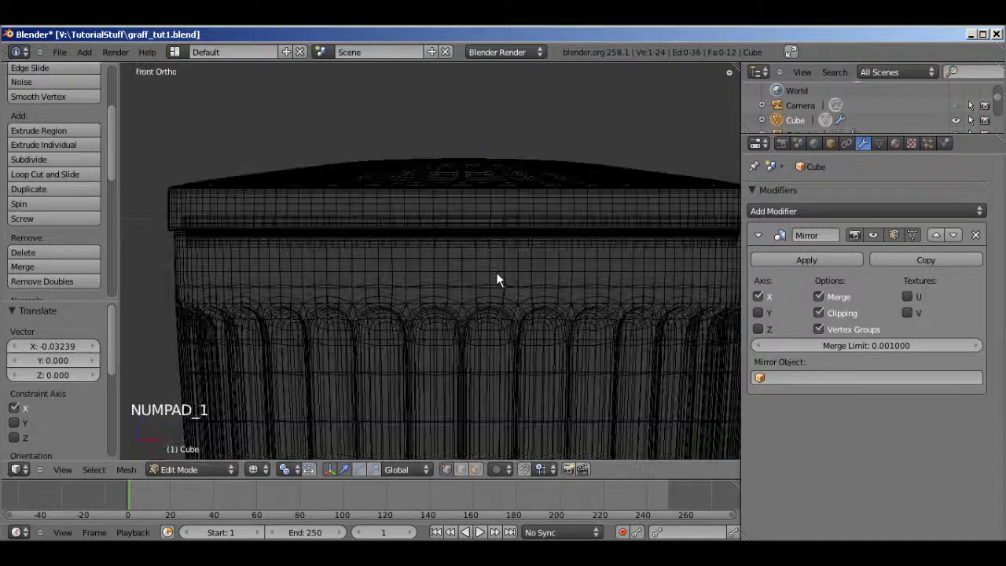
pyautogui.scroll(-3, 482, 297)
pyautogui.scroll(1, 509, 259)
pyautogui.press('z')
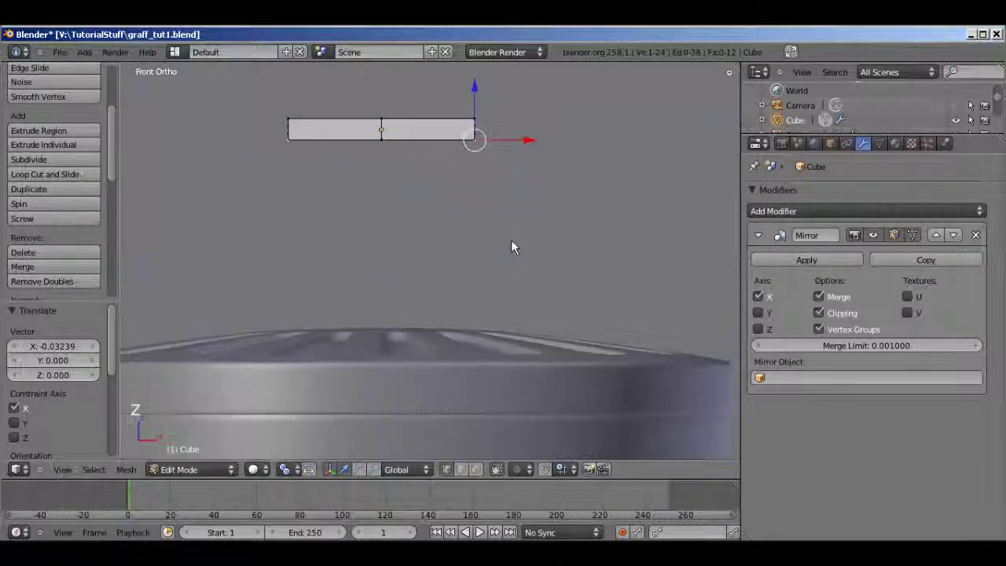
pyautogui.keyDown('shift'); pyautogui.moveTo(511, 239); pyautogui.dragTo(487, 274, button='middle'); pyautogui.keyUp('shift')
pyautogui.press('z')
pyautogui.press('a')
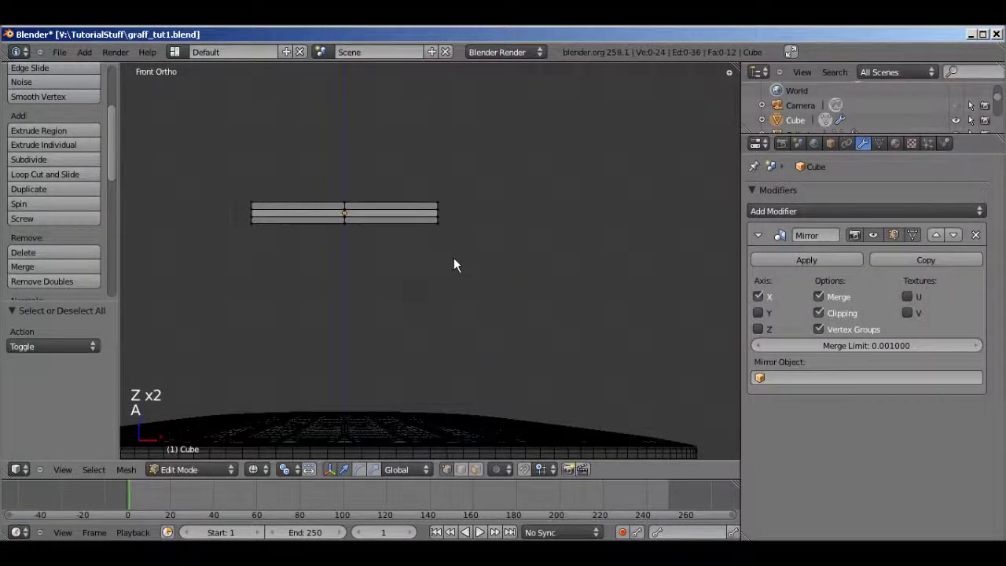
pyautogui.press('z')
pyautogui.press('z')
pyautogui.moveTo(439, 200); pyautogui.dragTo(298, 352, button='middle')
pyautogui.press('KP_1')
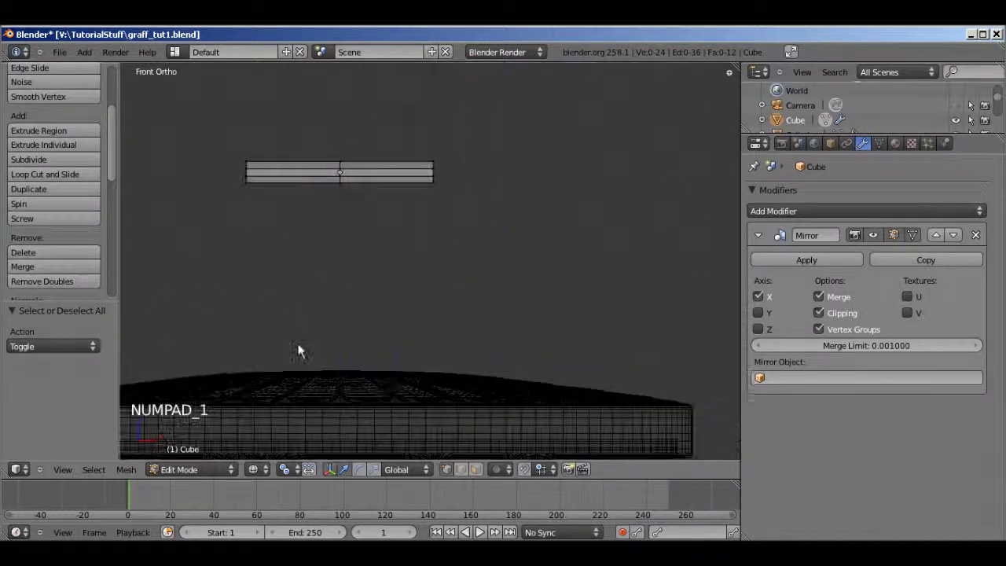
# - Extrude the beam's outer end vertices in place and move them outward about 0.11 along X
pyautogui.press('b')
pyautogui.moveTo(393, 123); pyautogui.dragTo(511, 240)
pyautogui.press('e')
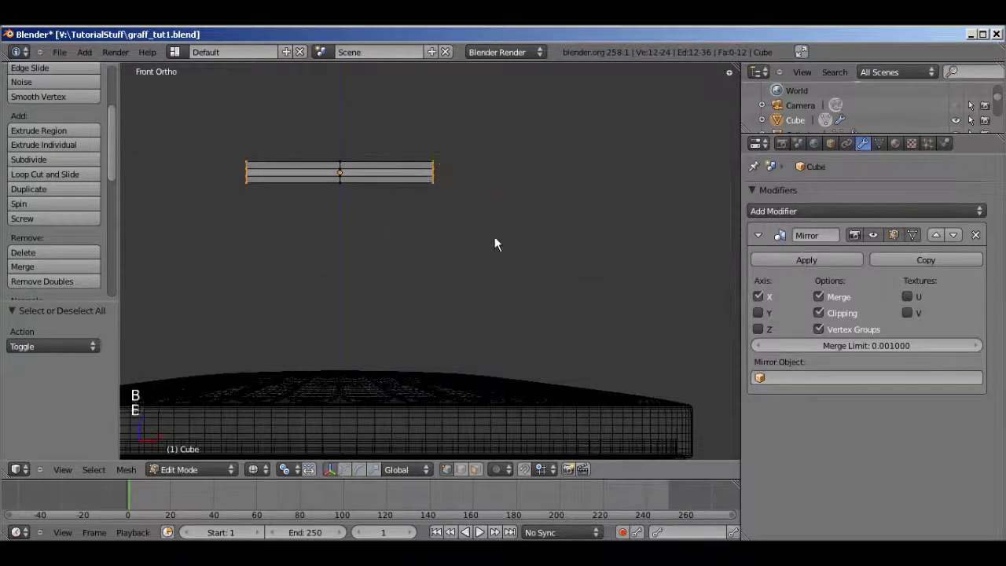
pyautogui.rightClick(520, 228)
pyautogui.press('g')
pyautogui.press('x')
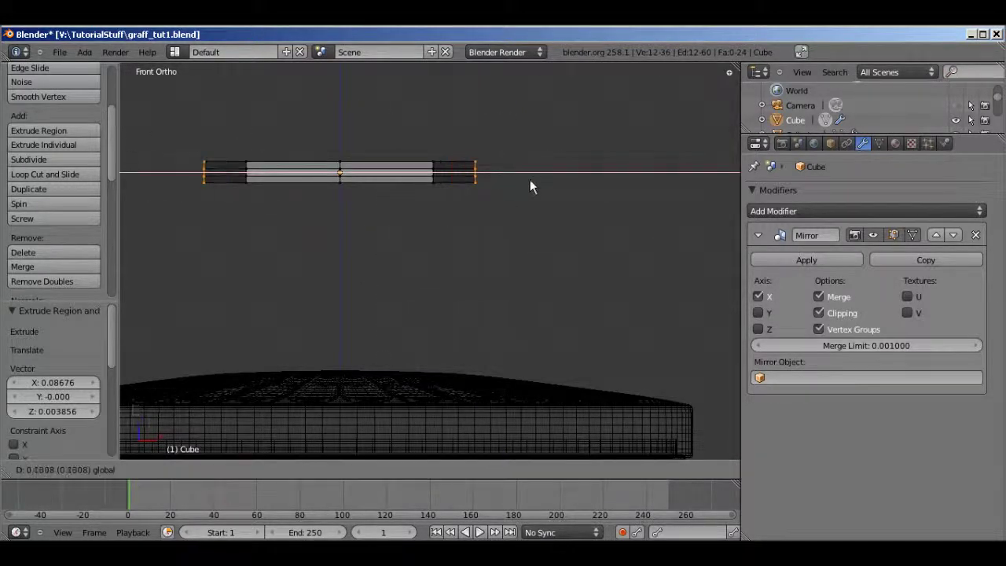
pyautogui.click(529, 179)
# - Rotate the extruded end 90° and move it down about 0.189 to form the handle's legs
pyautogui.press('r')
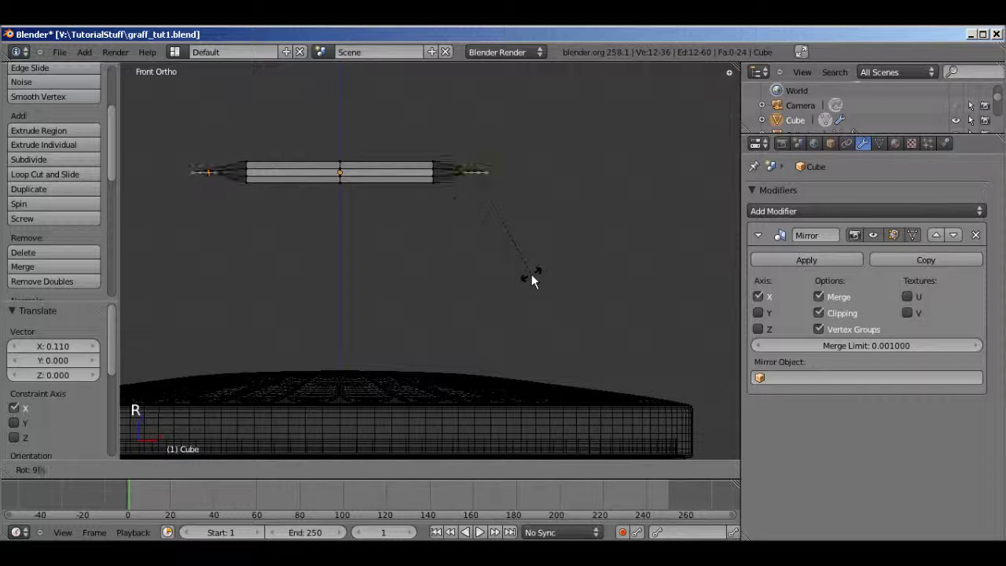
pyautogui.press('0')
pyautogui.press('Return')
pyautogui.press('g')
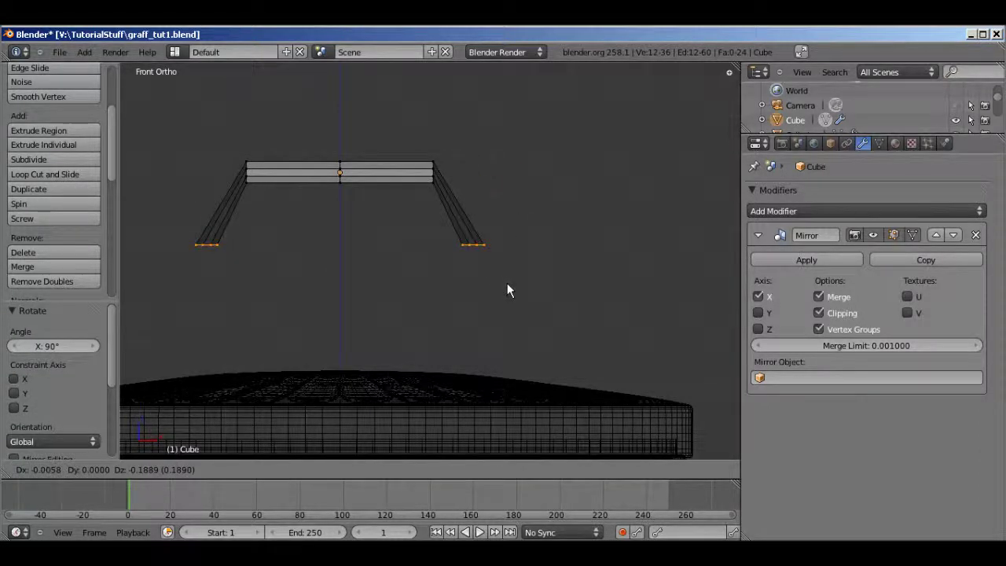
pyautogui.click(507, 285)
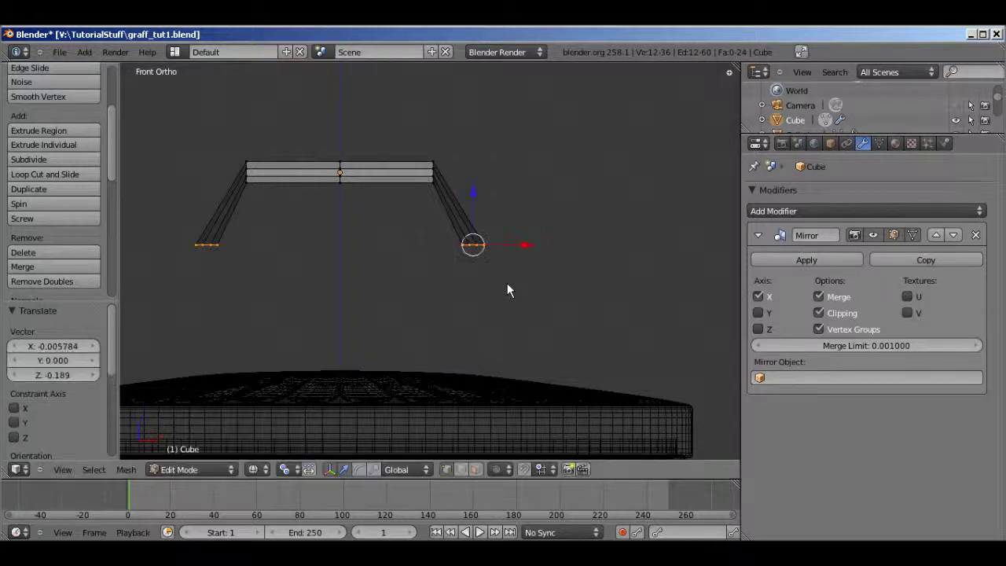
# - Add a loop cut across the leg and move it outward about 0.040 in X and up 0.025 in Z to bend it
pyautogui.hotkey('ctrl', 'r')
pyautogui.click(457, 203)
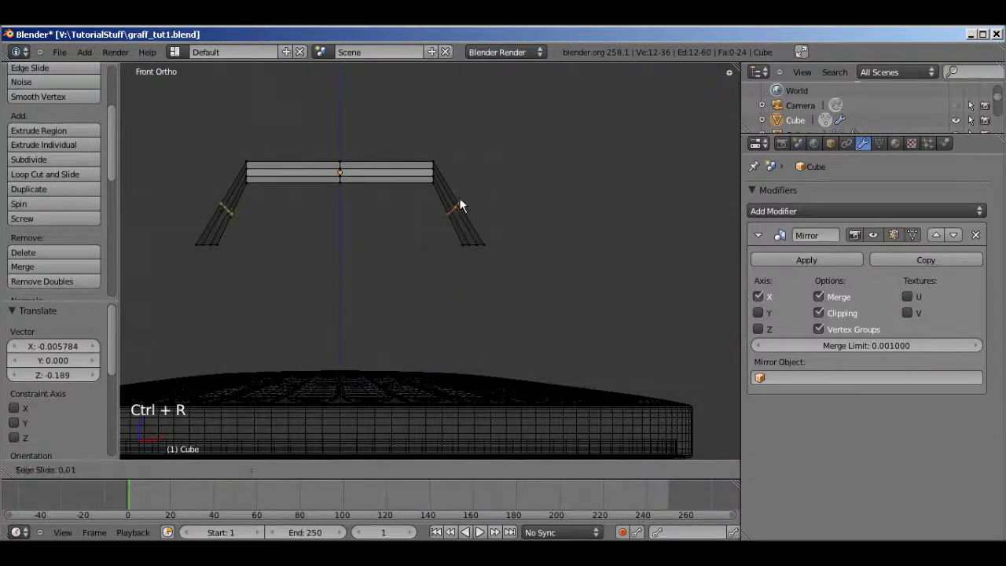
pyautogui.click(470, 194)
pyautogui.press('g')
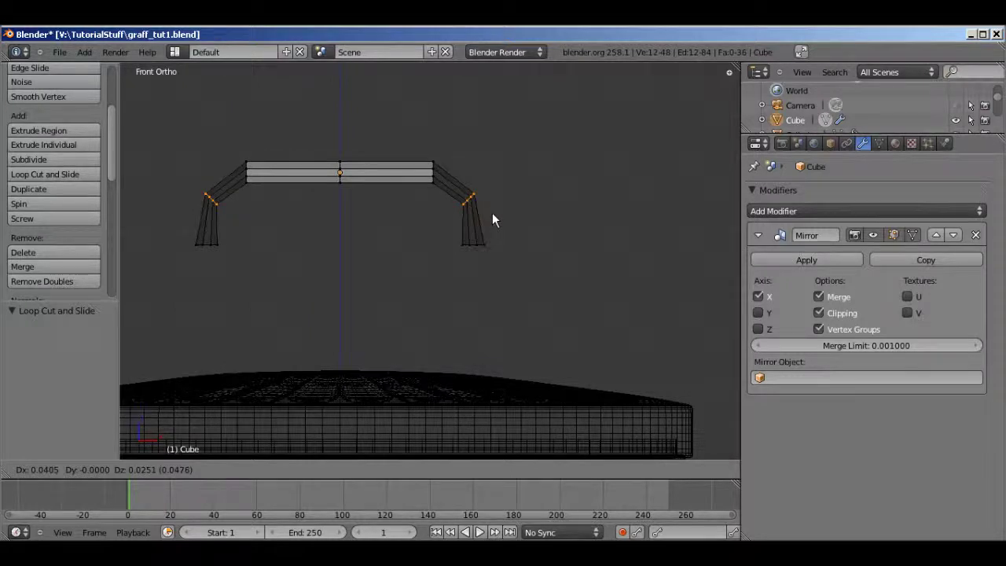
pyautogui.click(493, 213)
# - Scale the leg's bend loop to about 1.15 with the global Y axis locked
pyautogui.scroll(4, 492, 212)
pyautogui.scroll(-1, 588, 260)
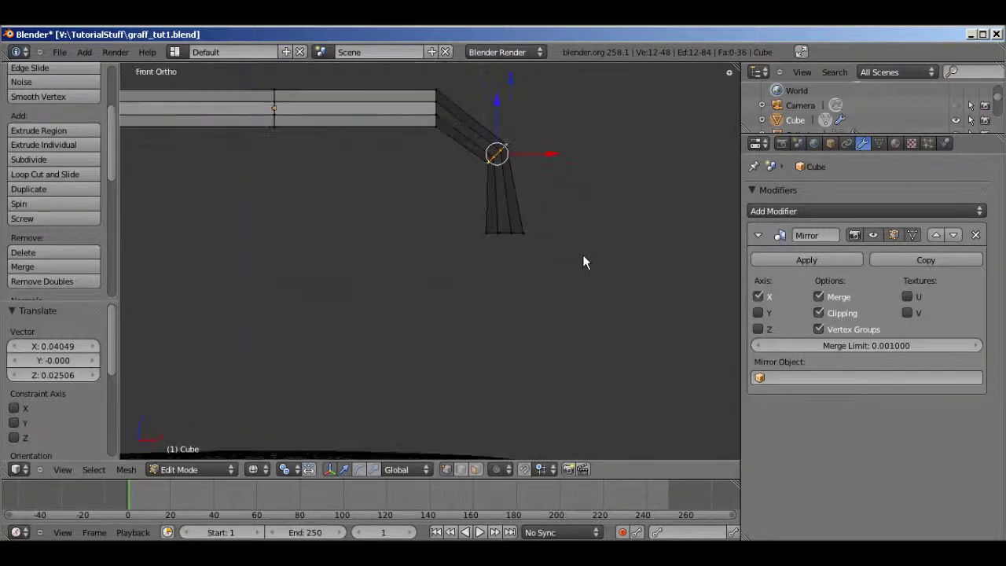
pyautogui.press('s')
pyautogui.rightClick(563, 268)
pyautogui.press('s')
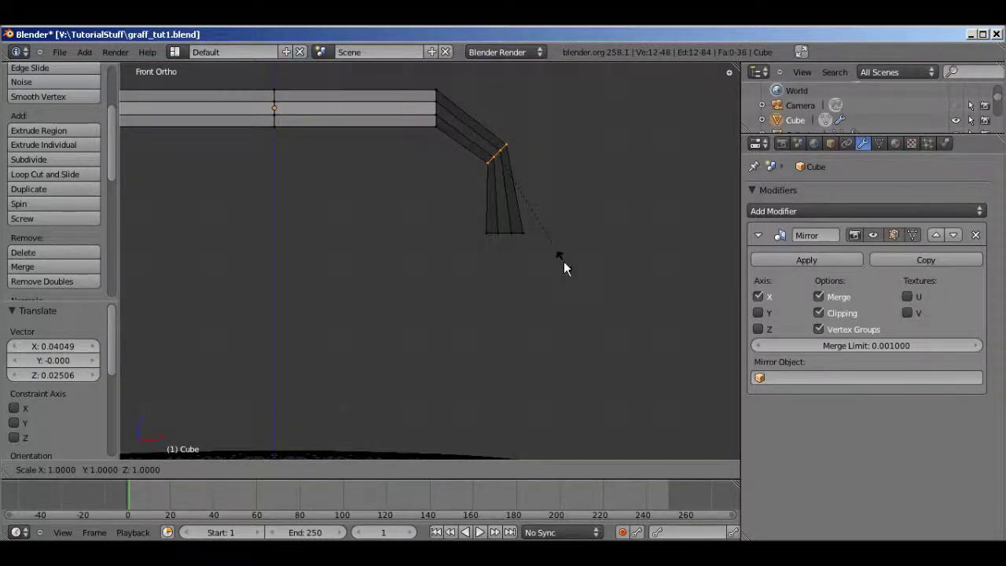
pyautogui.hotkey('shift', 'y')
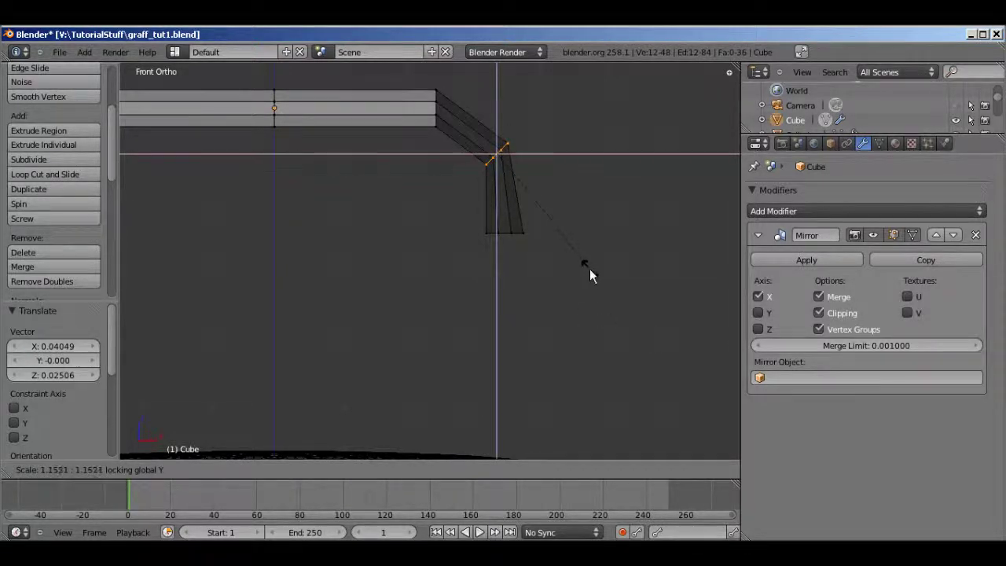
pyautogui.click(589, 268)
# - Select the leg's lower end vertices and scale them to about 0.704 with the global Y axis locked
pyautogui.press('a')
pyautogui.press('b')
pyautogui.moveTo(454, 222); pyautogui.dragTo(582, 302)
pyautogui.press('s')
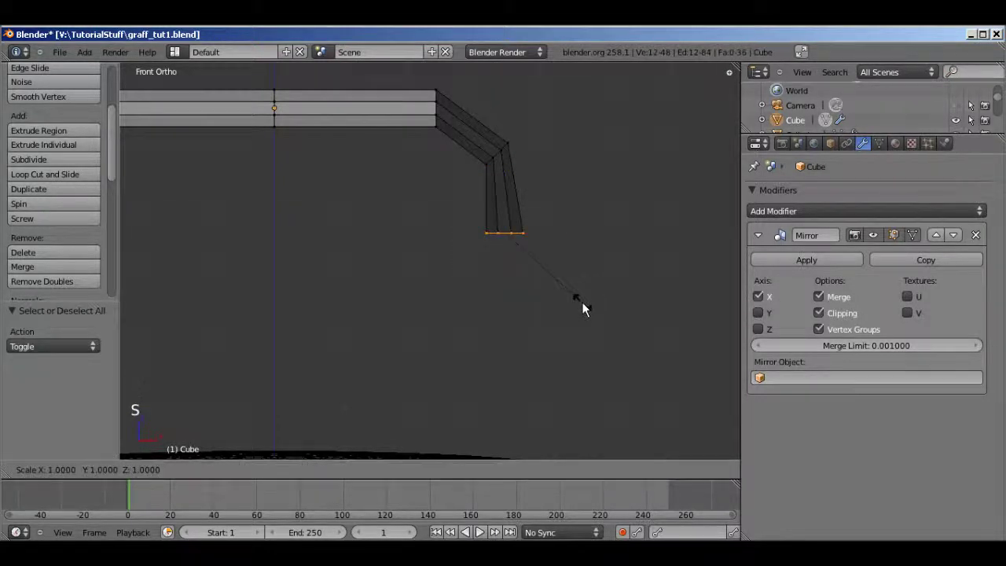
pyautogui.hotkey('shift', 'y')
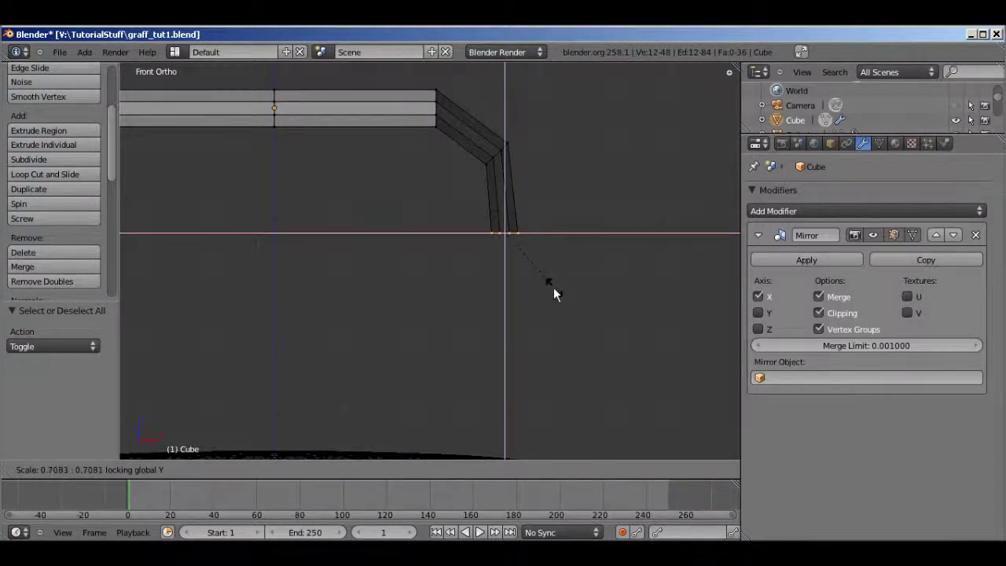
pyautogui.click(553, 287)
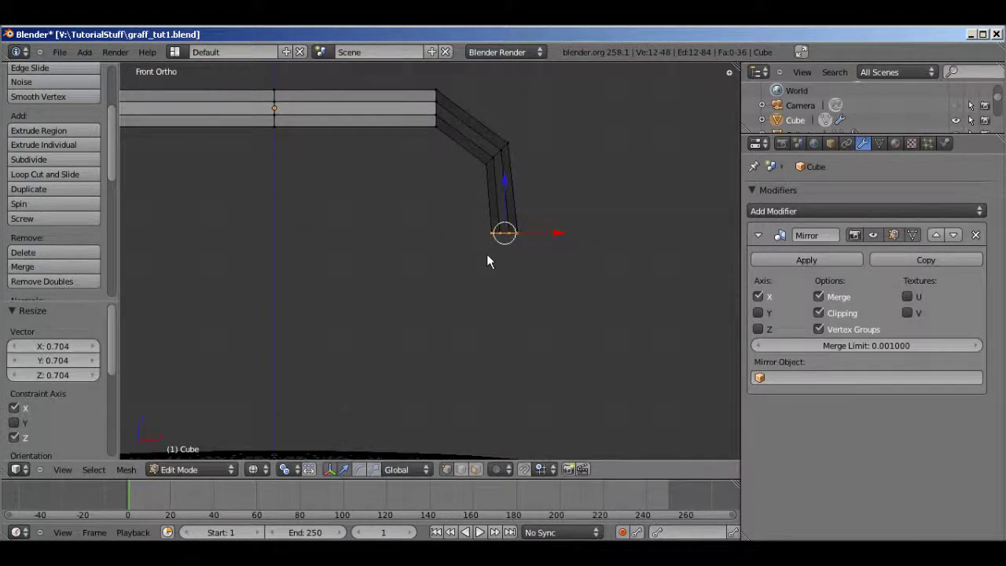
# - Add a loop cut across the sloped segment between the beam and the leg and rotate it about 13.9°
pyautogui.hotkey('ctrl', 'r')
pyautogui.click(472, 148)
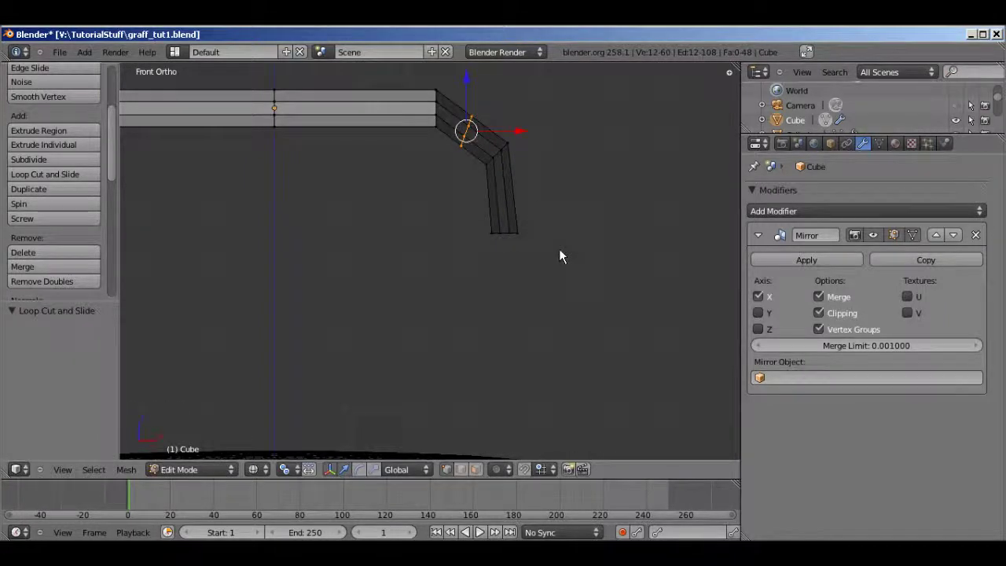
pyautogui.press('r')
pyautogui.click(519, 179)
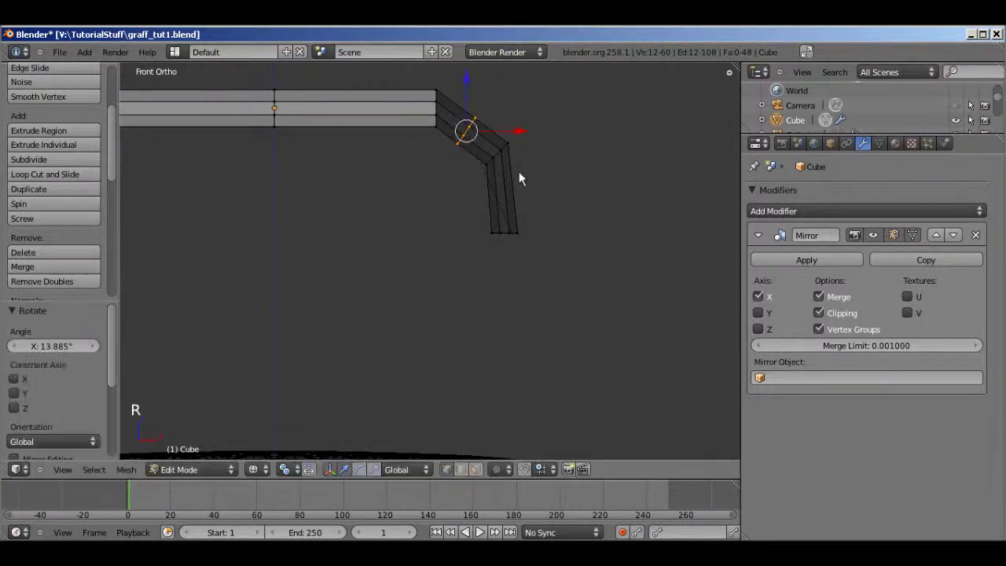
# - Move the sloped segment's loop about 0.009 in X and 0.008 in Z, then scale it to 0.952 with Y locked
pyautogui.press('g')
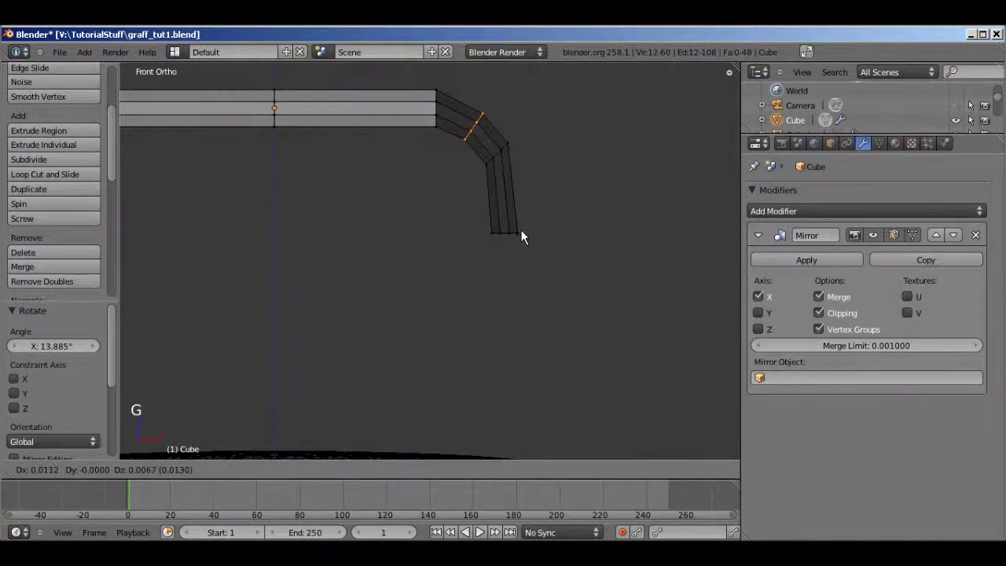
pyautogui.click(520, 228)
pyautogui.press('s')
pyautogui.hotkey('shift', 'y')
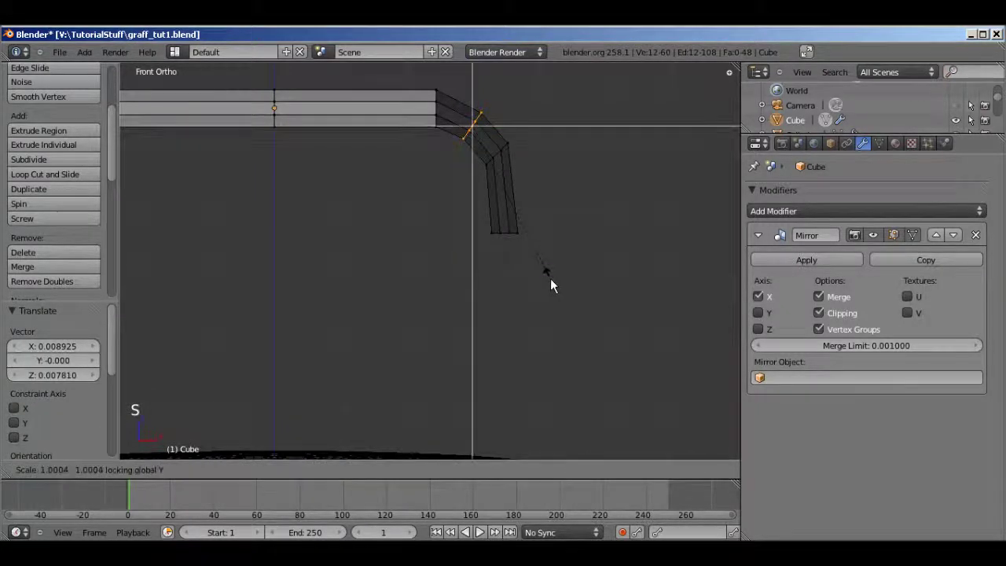
pyautogui.click(546, 272)
# - Add a loop cut across the lower leg segment and flatten it by scaling it to 0 in Z
pyautogui.hotkey('ctrl', 'r')
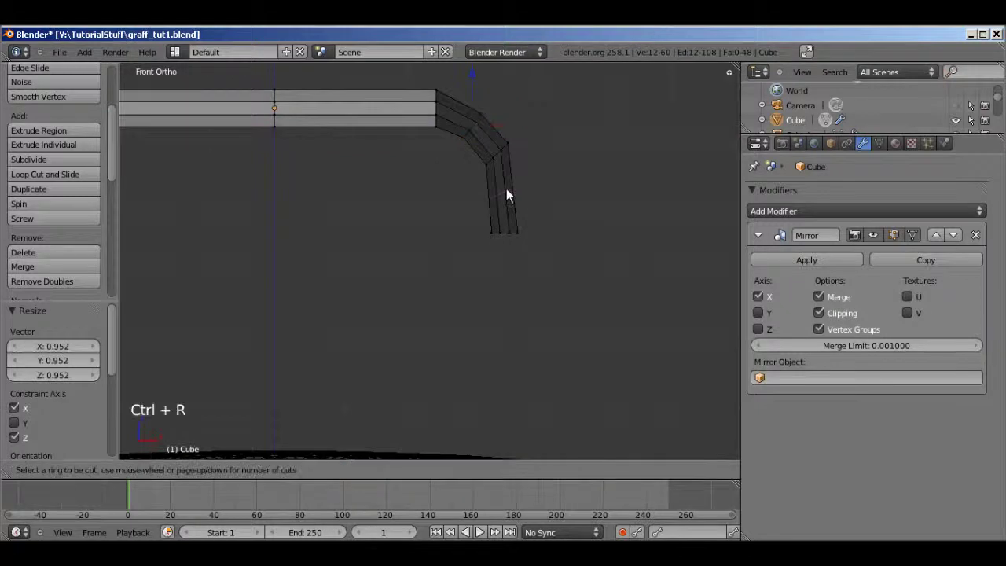
pyautogui.click(510, 196)
pyautogui.click(511, 202)
pyautogui.press('s')
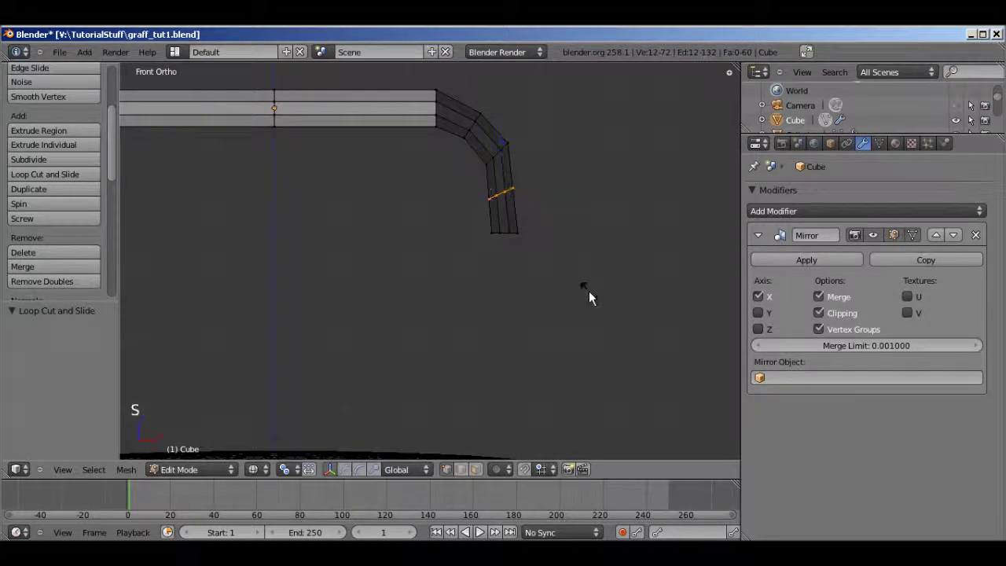
pyautogui.press('z')
pyautogui.press('0')
pyautogui.press('Return')
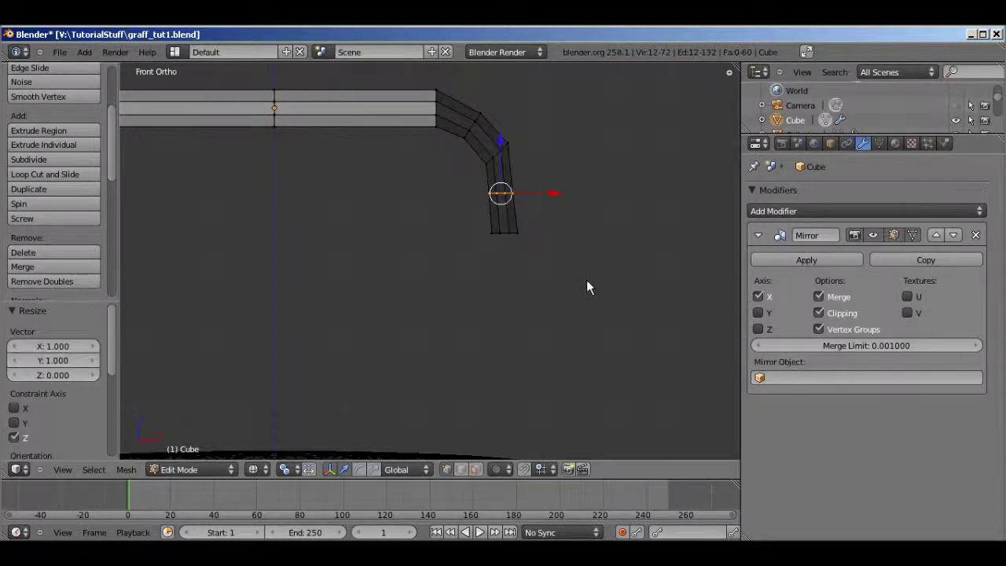
# - Scale the flattened leg loop to about 1.073 with Y locked and move it about 0.0045 in X and -0.0022 in Z
pyautogui.press('s')
pyautogui.press('x')
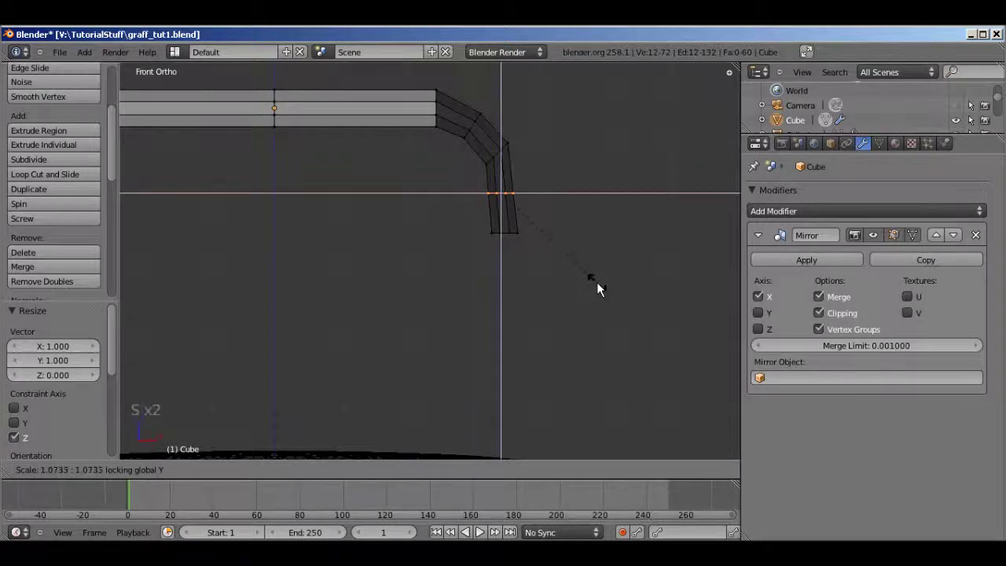
pyautogui.click(591, 279)
pyautogui.press('g')
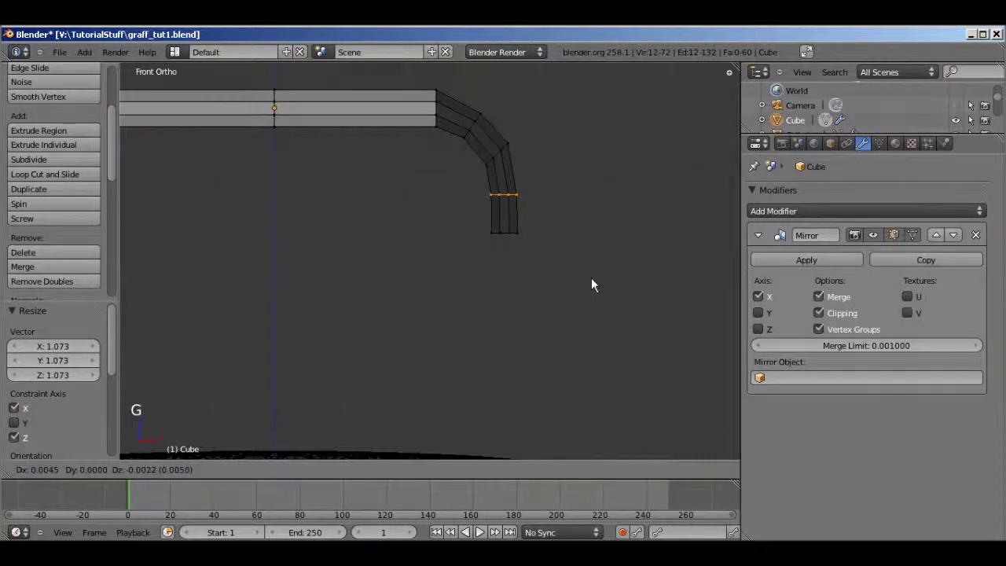
pyautogui.click(591, 283)
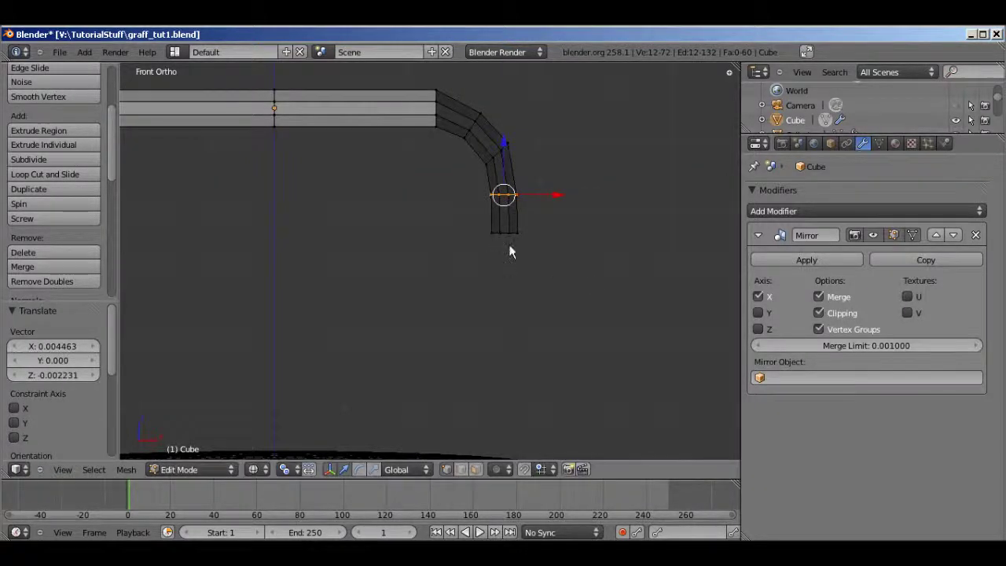
# - Select the leg's lower end vertices, lower them to lengthen the leg, and shift them about -0.010 in X
pyautogui.press('a')
pyautogui.press('b')
pyautogui.moveTo(509, 198); pyautogui.dragTo(546, 266)
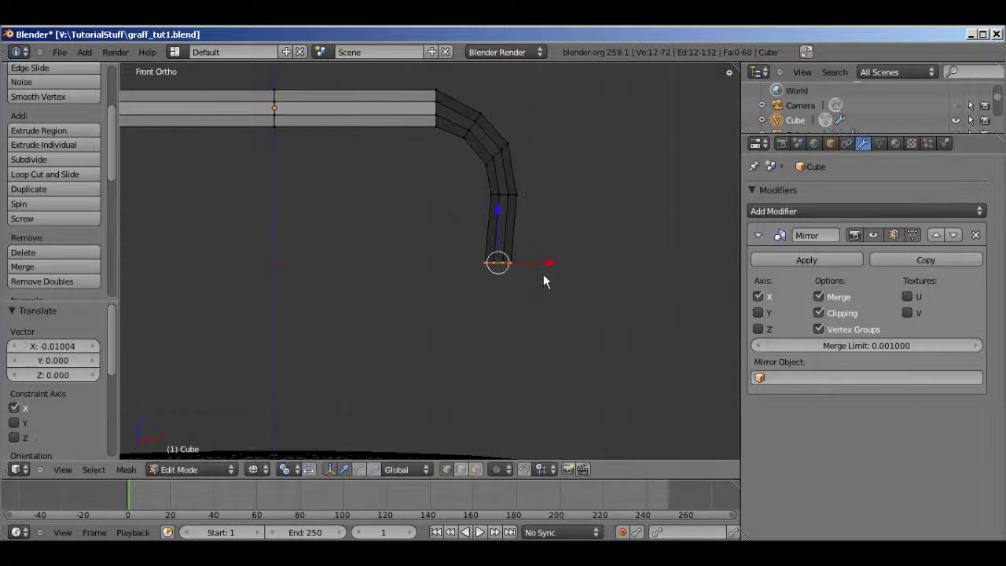
# - Add a centred loop cut across the lengthened lower leg segment and nudge it slightly outward and down
pyautogui.scroll(2, 541, 279)
pyautogui.hotkey('ctrl', 'r')
pyautogui.click(530, 213)
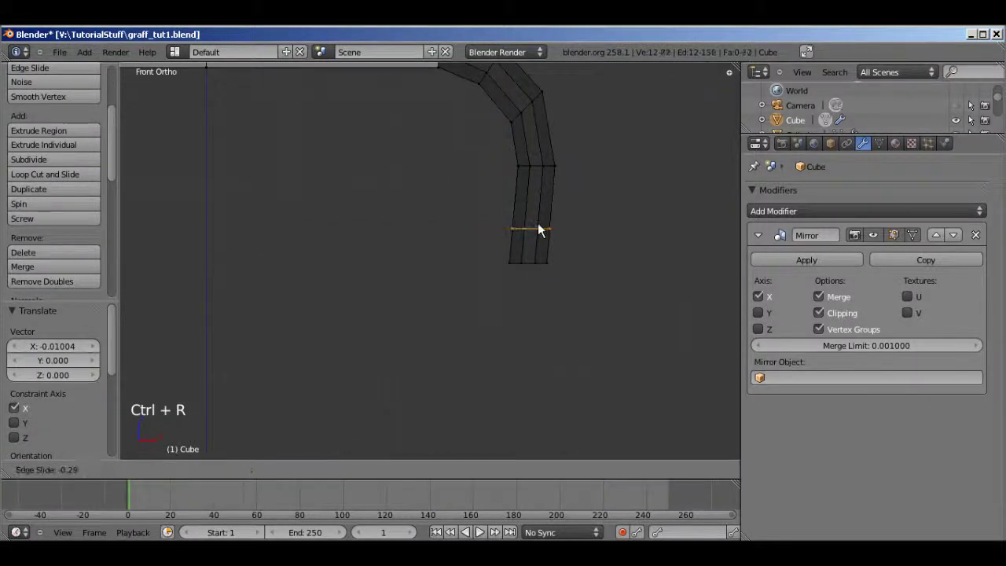
pyautogui.rightClick(550, 226)
pyautogui.moveTo(583, 214); pyautogui.dragTo(588, 220)
pyautogui.moveTo(538, 171); pyautogui.dragTo(532, 180)
# - Select the leg's lower end vertices, move them about 0.0062 in X, and scale them to about 0.98 with Y locked
pyautogui.press('a')
pyautogui.press('b')
pyautogui.moveTo(504, 253); pyautogui.dragTo(595, 297)
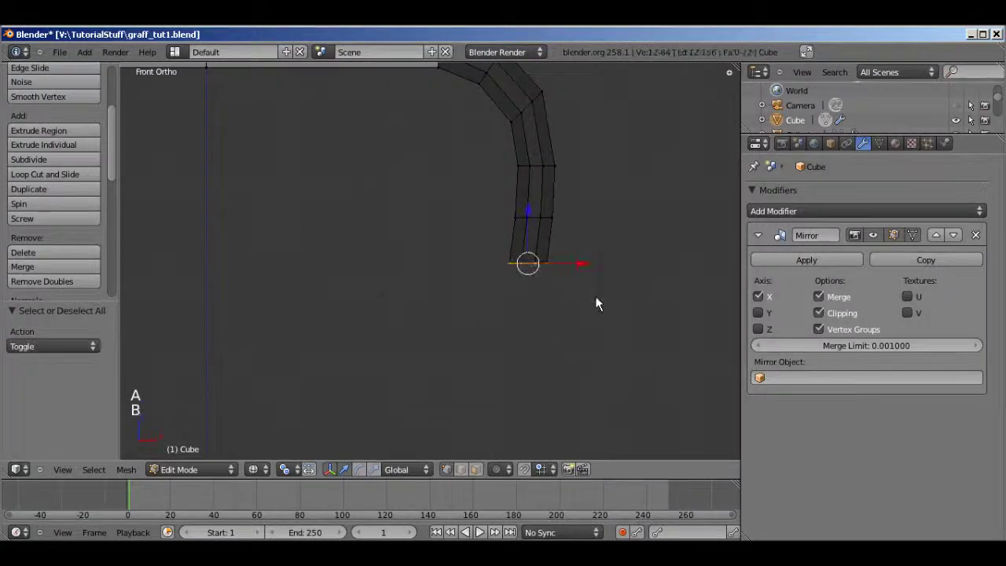
pyautogui.moveTo(587, 263); pyautogui.dragTo(588, 262)
pyautogui.press('s')
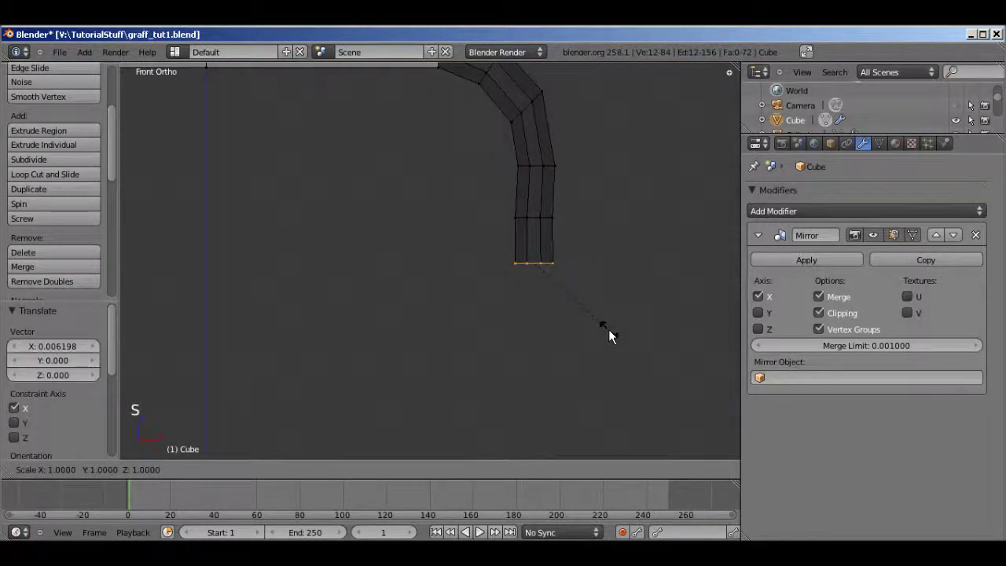
pyautogui.hotkey('shift', 'y')
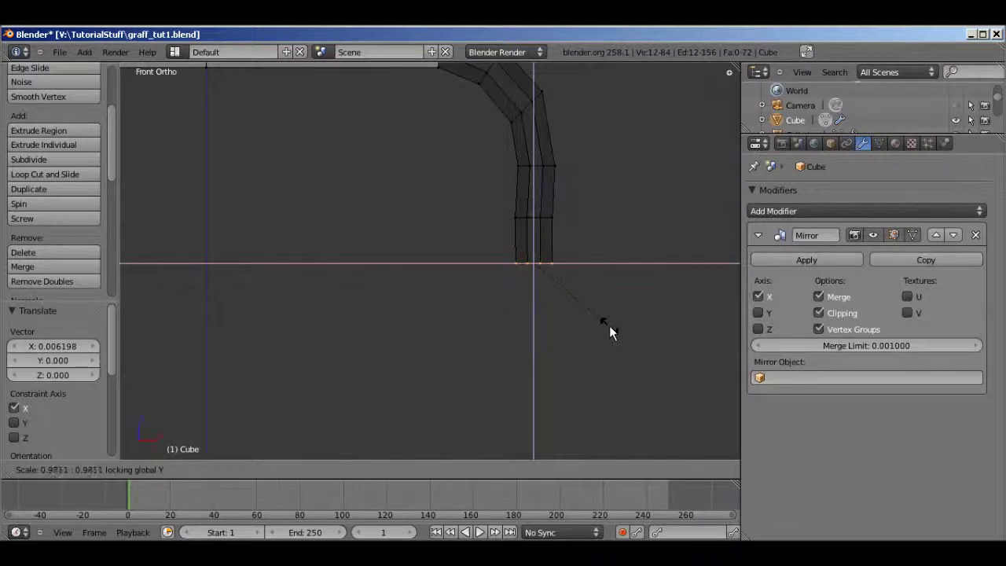
pyautogui.click(610, 325)
# - Select all of the handle's geometry and try to scale it in the front view
pyautogui.scroll(-4, 565, 310)
pyautogui.moveTo(500, 268); pyautogui.dragTo(467, 289, button='middle')
pyautogui.press('a')
pyautogui.press('a')
pyautogui.scroll(2, 517, 274)
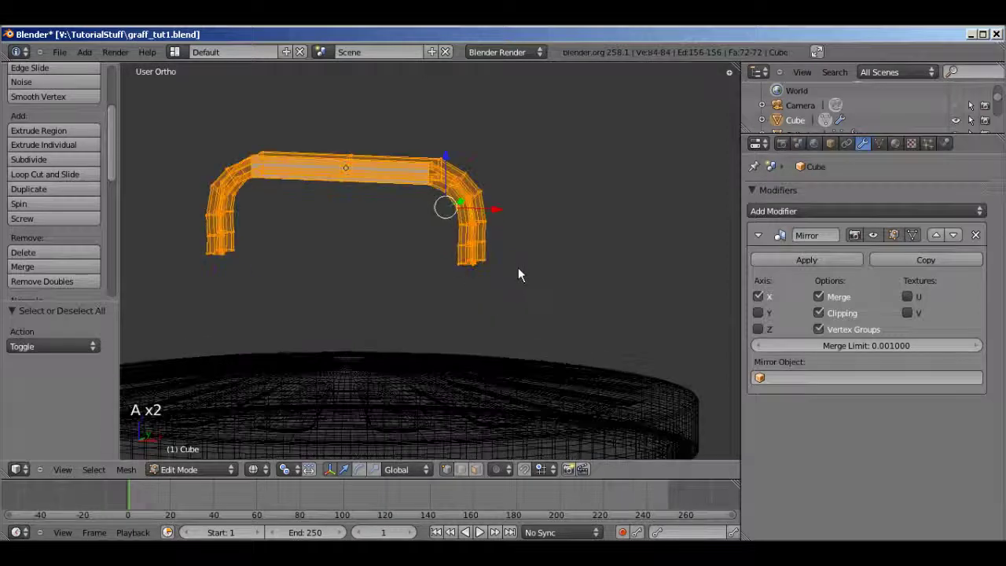
pyautogui.press('KP_1')
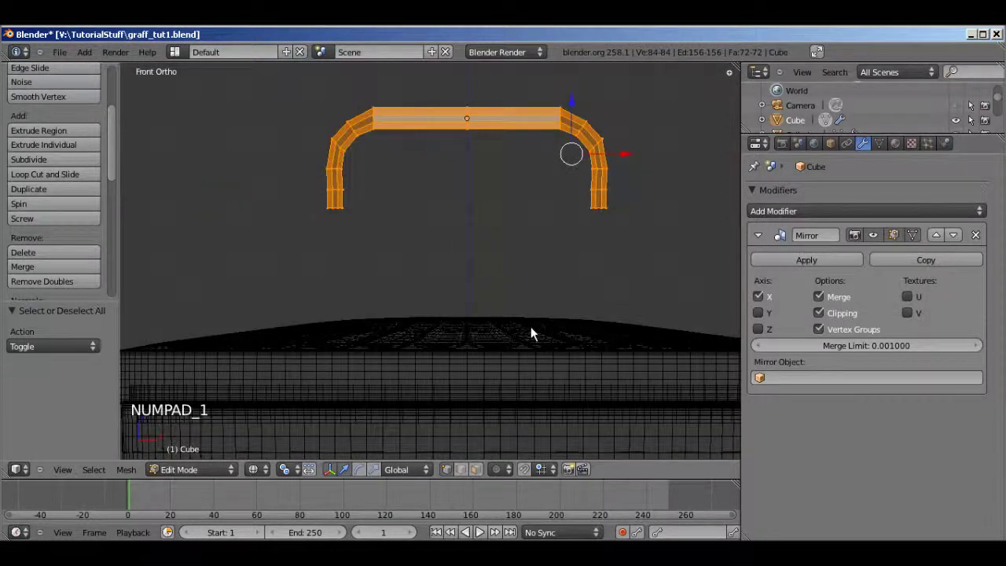
pyautogui.press('s')
pyautogui.rightClick(550, 369)
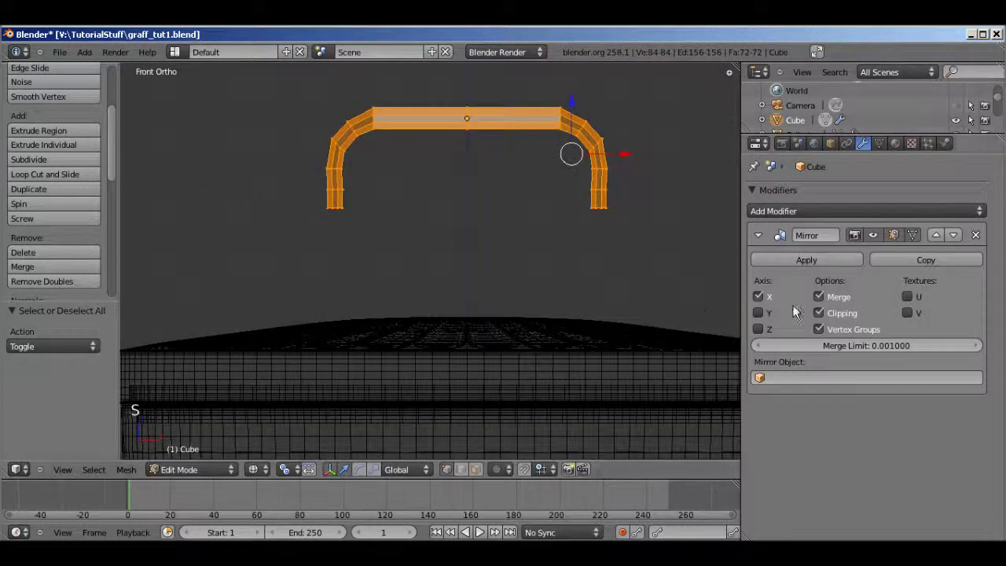
# - Apply the handle's Mirror modifier and scale the whole handle mesh to about 0.799
pyautogui.press('Tab')
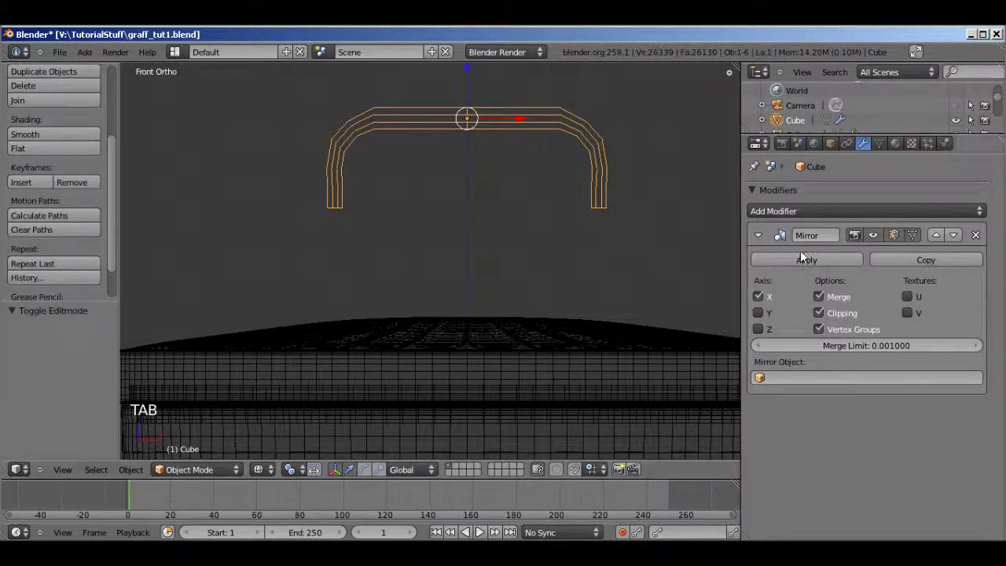
pyautogui.click(803, 264)
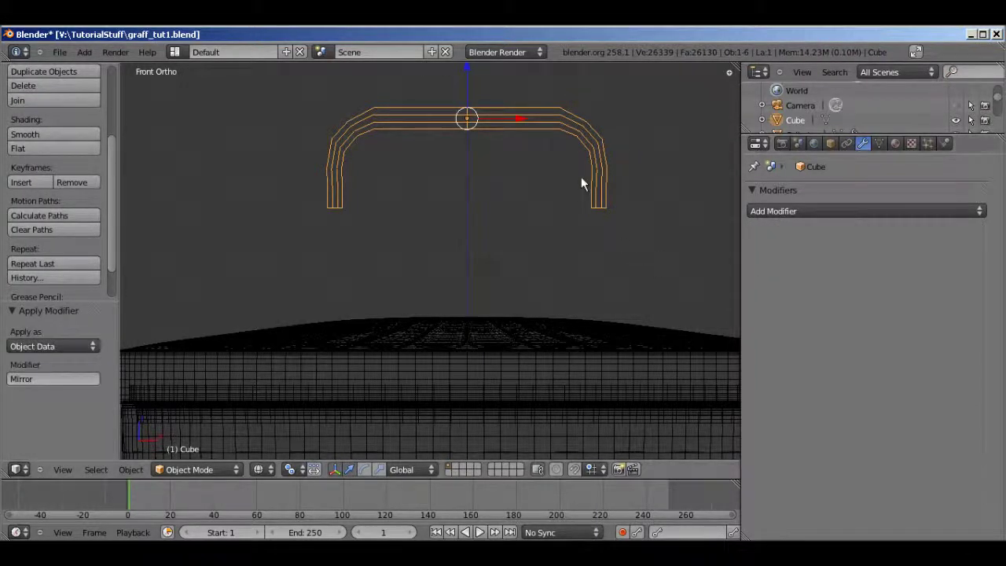
pyautogui.press('Tab')
pyautogui.keyDown('shift'); pyautogui.moveTo(622, 177); pyautogui.dragTo(611, 227, button='middle'); pyautogui.keyUp('shift')
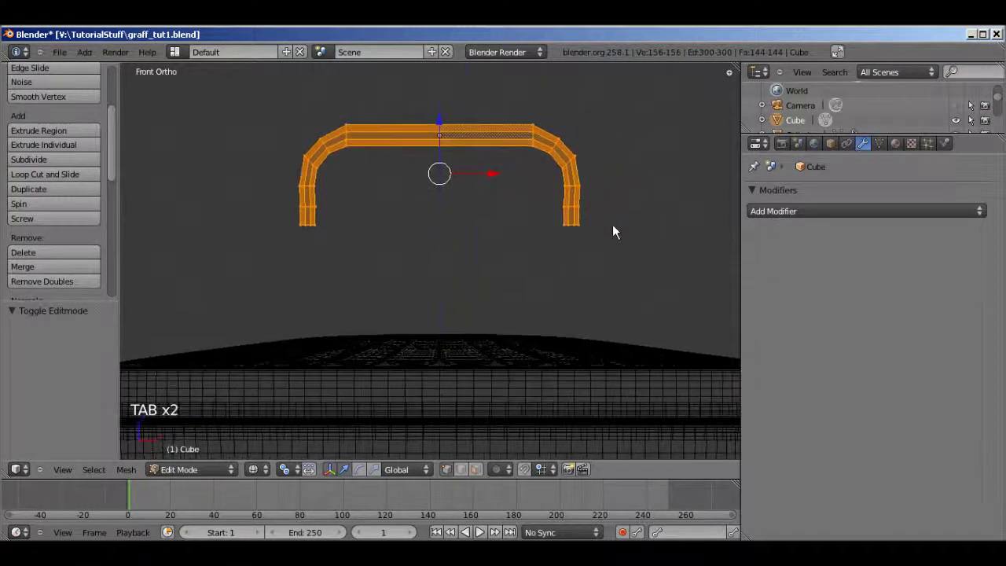
pyautogui.press('s')
pyautogui.click(597, 207)
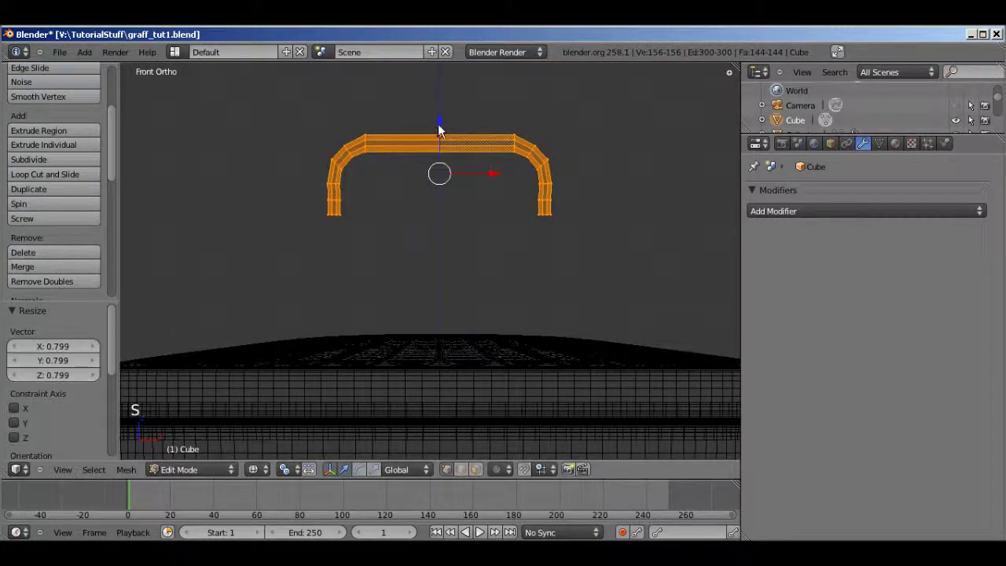
# - Join the handle object into the trash can lid, keeping the lid as the active object
pyautogui.scroll(-5, 518, 196)
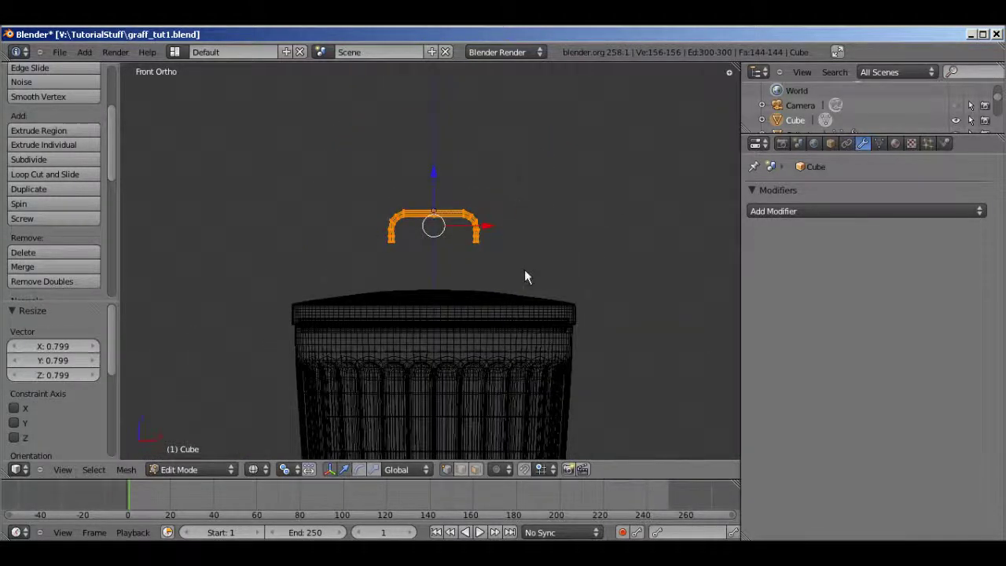
pyautogui.press('Tab')
pyautogui.rightClick(511, 310)
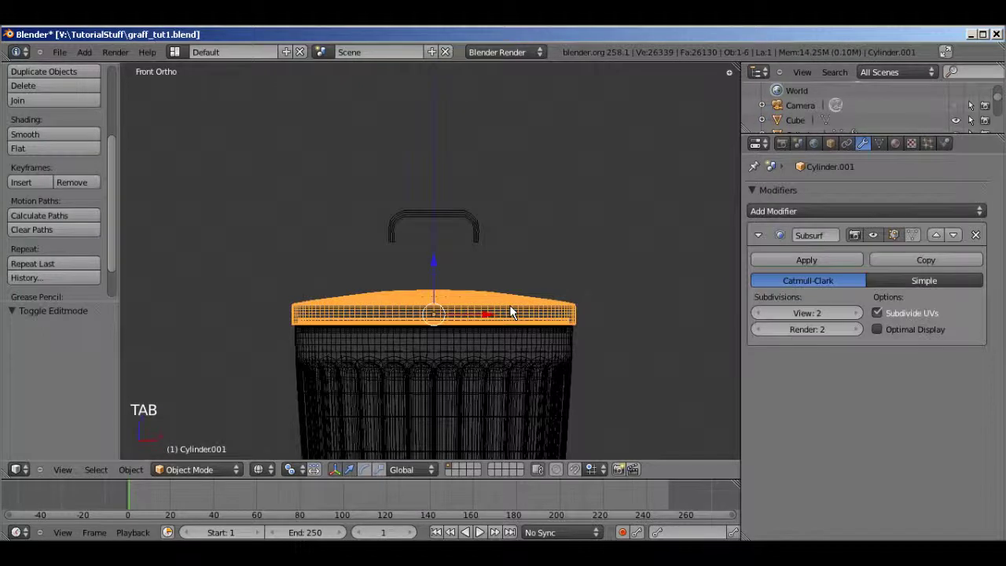
pyautogui.rightClick(459, 211)
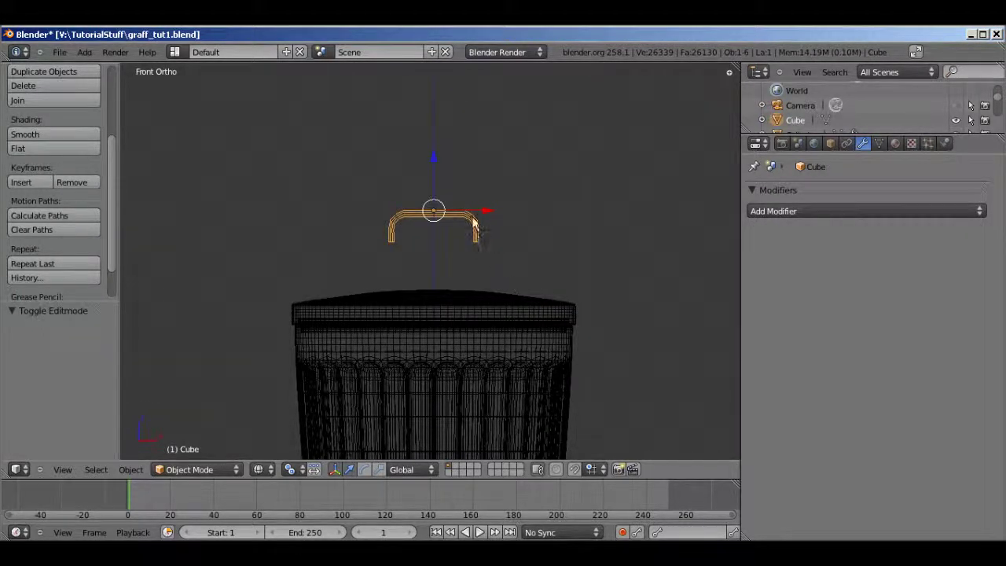
pyautogui.rightClick(525, 299)
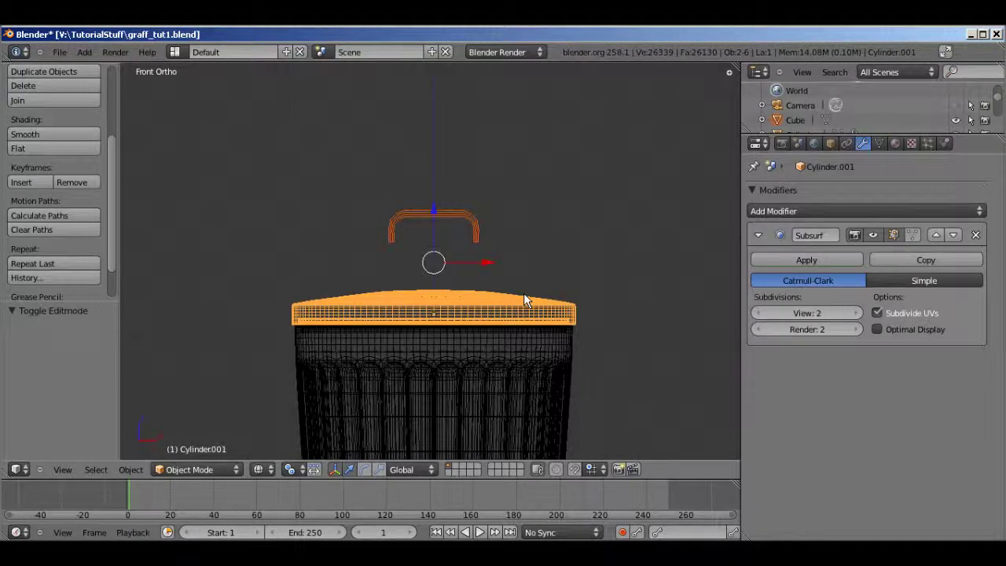
pyautogui.hotkey('ctrl', 'j')
# - Select the linked handle geometry in the joined mesh, show solid shading, and lower the handle about 0.326 in Z onto the lid
pyautogui.press('Tab')
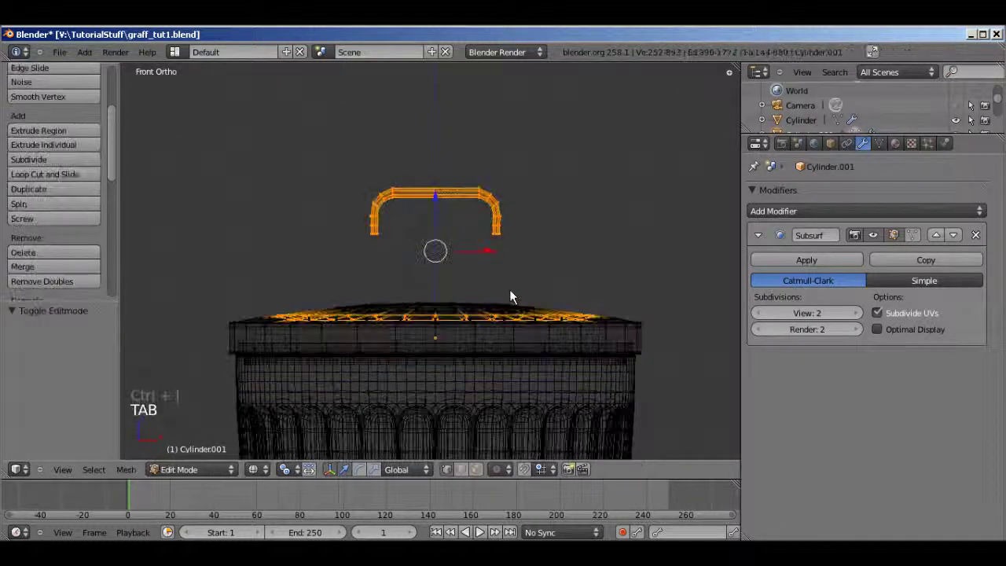
pyautogui.moveTo(509, 289); pyautogui.dragTo(479, 234, button='middle')
pyautogui.press('a')
pyautogui.press('a')
pyautogui.rightClick(493, 208)
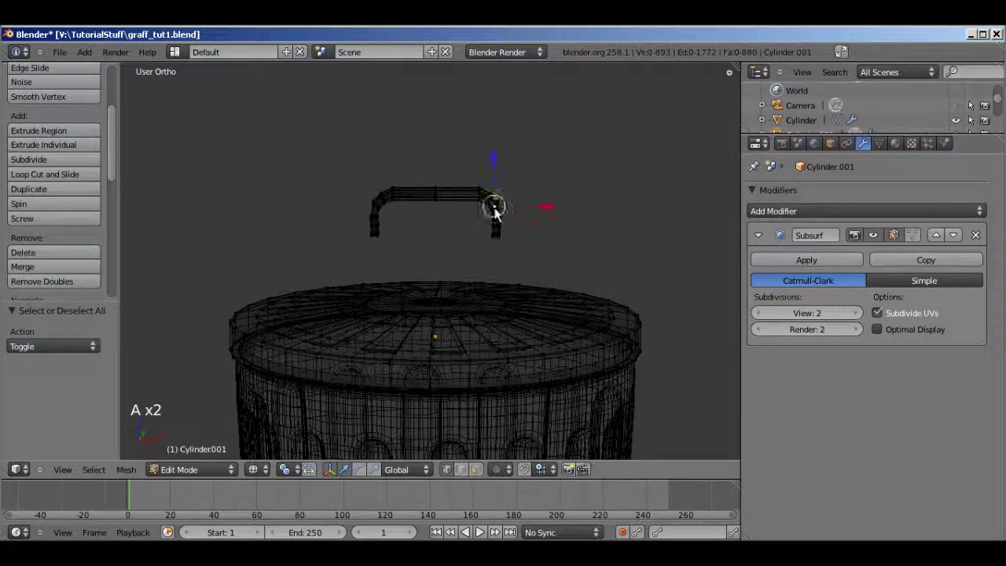
pyautogui.hotkey('ctrl', 'l')
pyautogui.press('z')
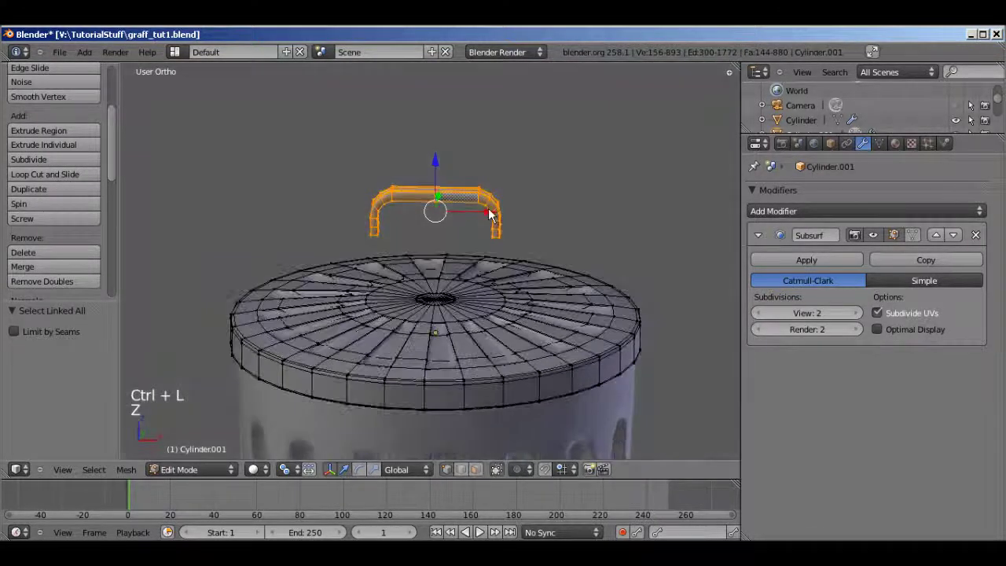
pyautogui.moveTo(435, 160); pyautogui.dragTo(452, 232)
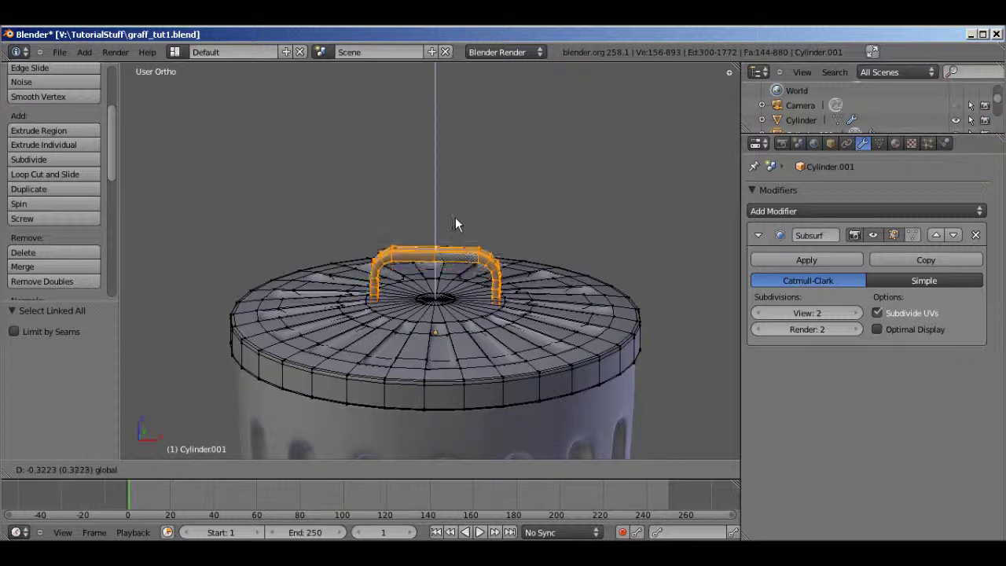
pyautogui.click(457, 226)
# - Scale the handle to about 0.921 and lower it about 0.018 in Z into the lid
pyautogui.scroll(5, 514, 281)
pyautogui.scroll(-10, 515, 281)
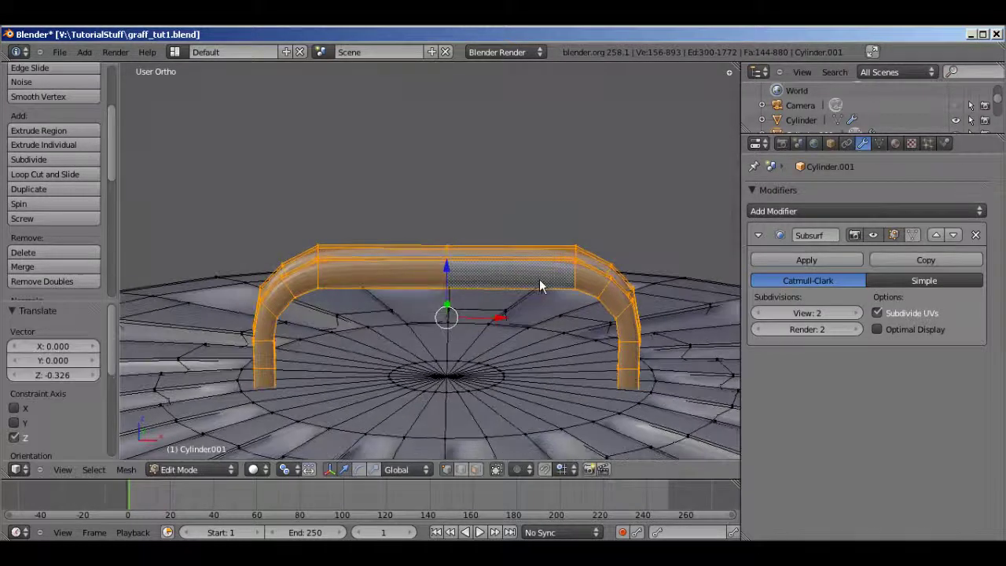
pyautogui.scroll(8, 360, 275)
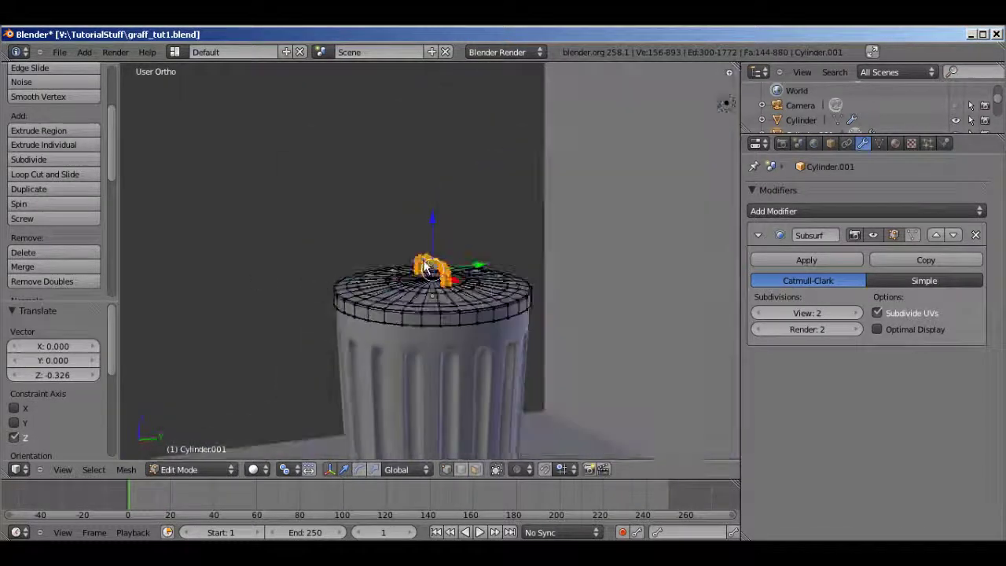
pyautogui.press('s')
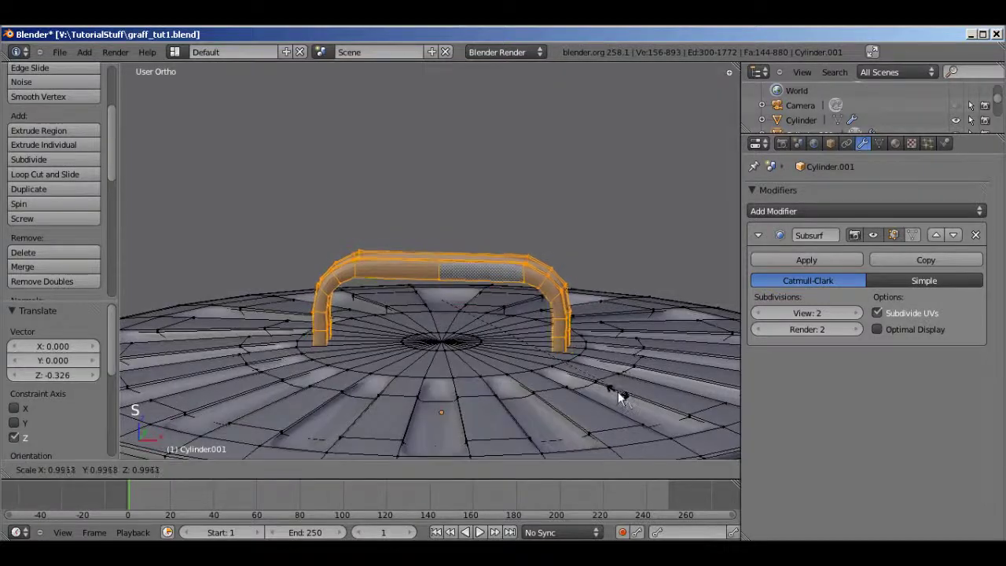
pyautogui.click(553, 346)
pyautogui.press('g')
pyautogui.press('z')
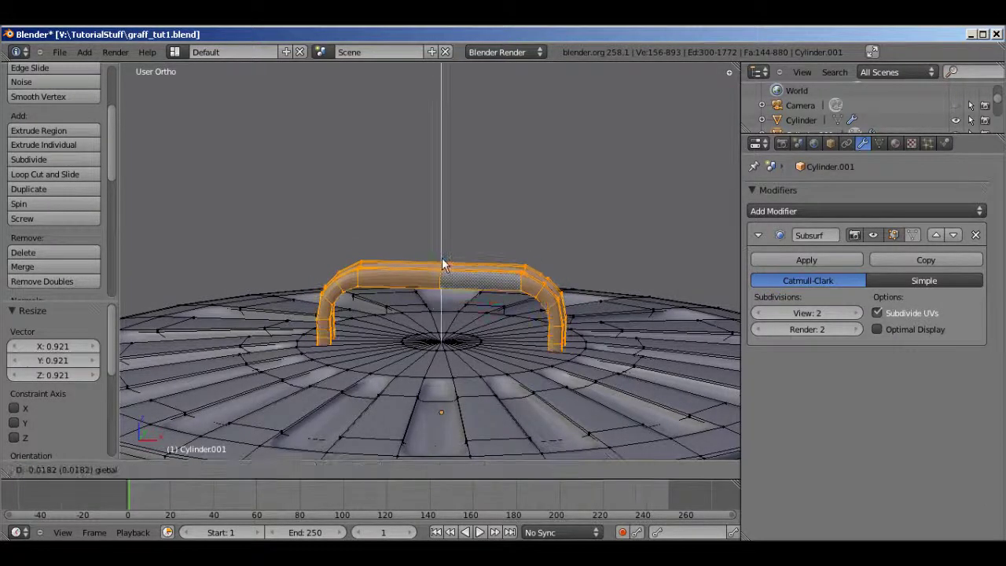
pyautogui.click(443, 266)
# - Return to Object Mode and apply smooth shading to the joined lid and handle
pyautogui.moveTo(443, 266); pyautogui.dragTo(468, 274, button='middle')
pyautogui.press('Tab')
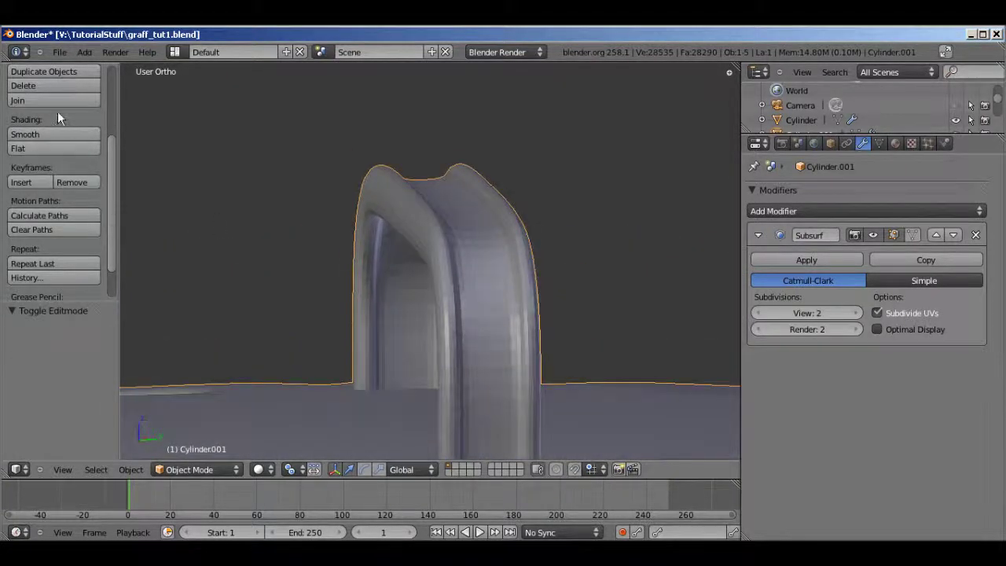
pyautogui.scroll(-2, 66, 191)
pyautogui.scroll(4, 66, 194)
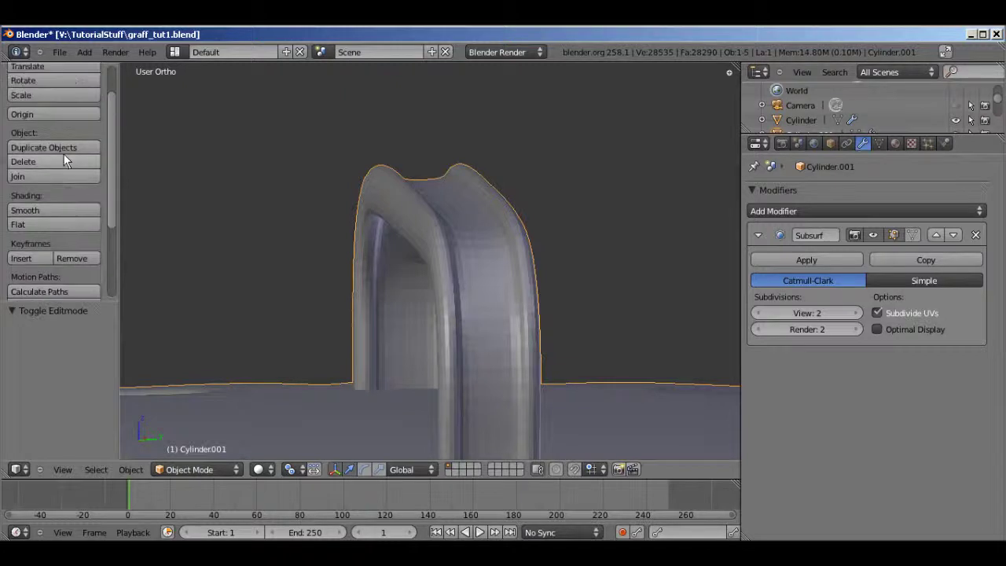
pyautogui.scroll(1, 67, 155)
pyautogui.scroll(-2, 68, 187)
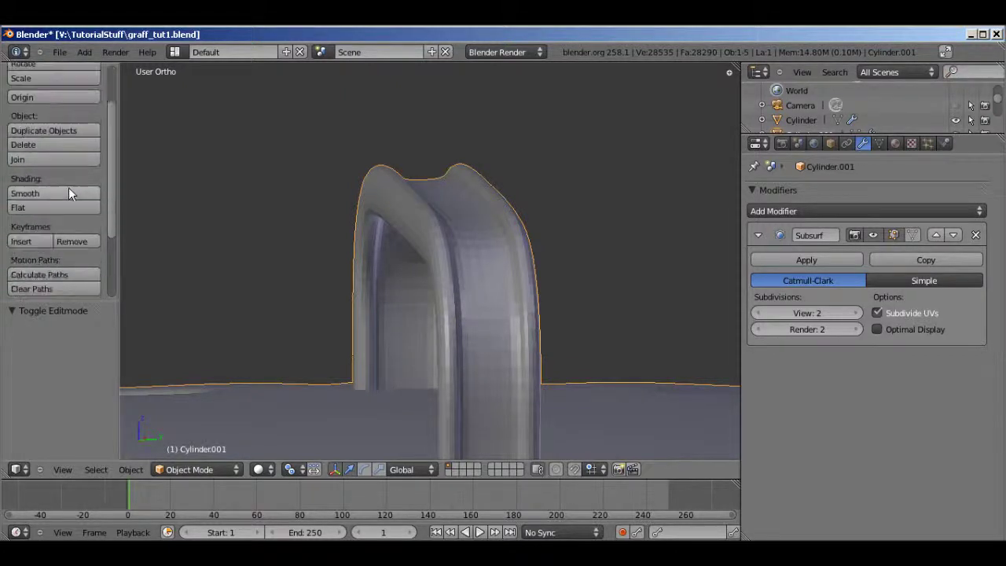
pyautogui.click(68, 194)
# - Enter Edit Mode on the lid and turn off the Subsurf modifier's viewport display
pyautogui.moveTo(416, 299)
pyautogui.mouseDown(button='middle')
pyautogui.moveTo(471, 282)
pyautogui.moveTo(424, 313)
pyautogui.mouseUp(button='middle')
pyautogui.press('Tab')
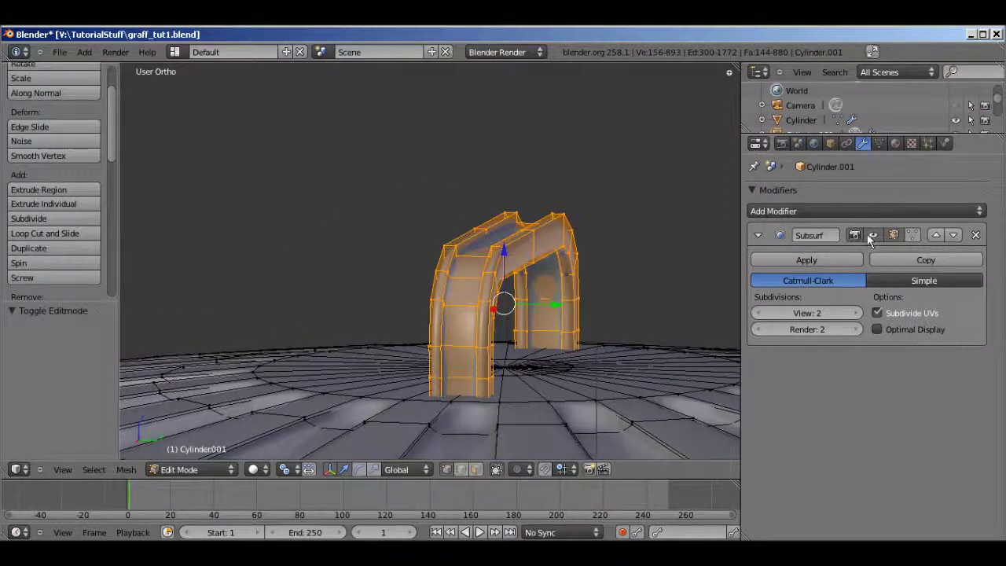
pyautogui.click(871, 236)
pyautogui.moveTo(683, 303); pyautogui.dragTo(500, 272, button='middle')
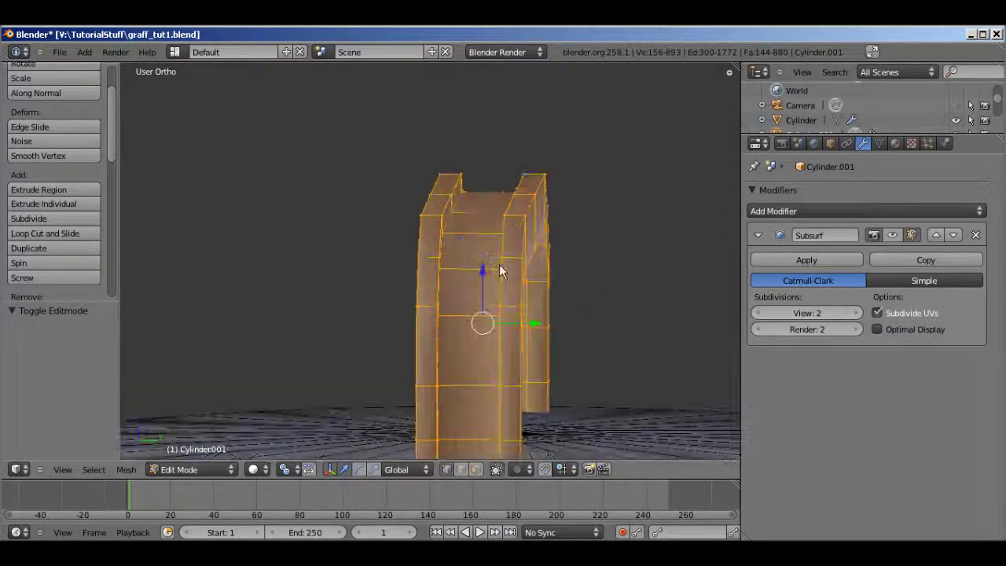
# - Add an edge loop on the handle's outer web and one on the adjoining flange wall, both close to their shared corner
pyautogui.hotkey('ctrl', 'r')
pyautogui.click(466, 223)
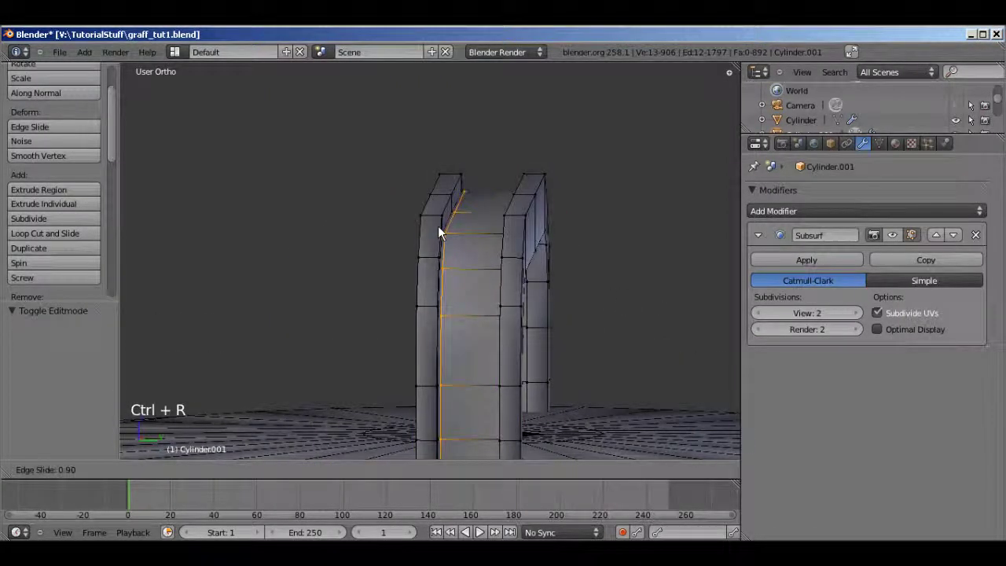
pyautogui.click(440, 233)
pyautogui.scroll(2, 446, 228)
pyautogui.moveTo(448, 225); pyautogui.dragTo(471, 191, button='middle')
pyautogui.hotkey('ctrl', 'r')
pyautogui.click(466, 169)
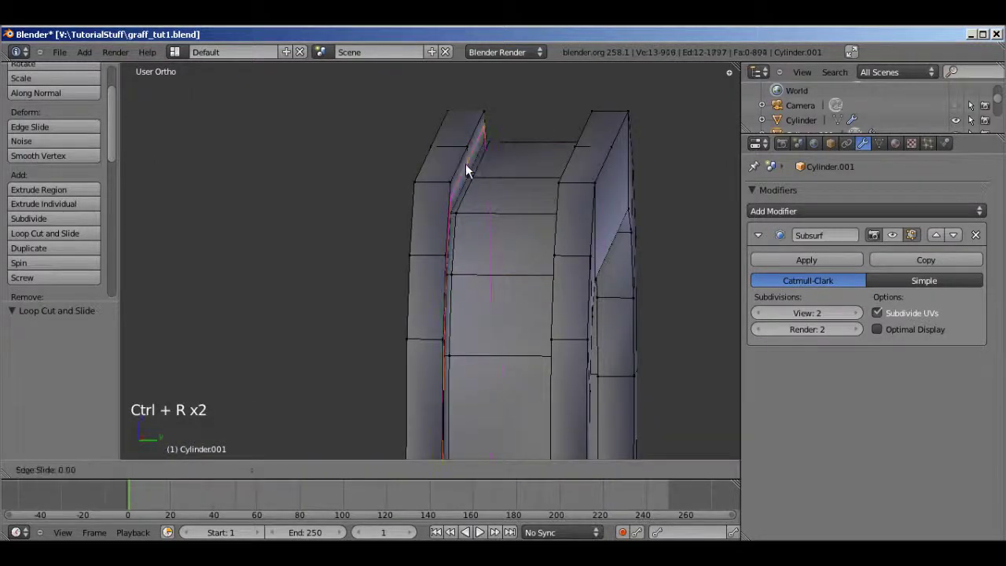
pyautogui.click(474, 175)
# - Add edge loops on the flange's inner wall and on its rim, tight along both sides of their shared edge
pyautogui.moveTo(507, 236); pyautogui.dragTo(500, 223, button='middle')
pyautogui.hotkey('ctrl', 'r')
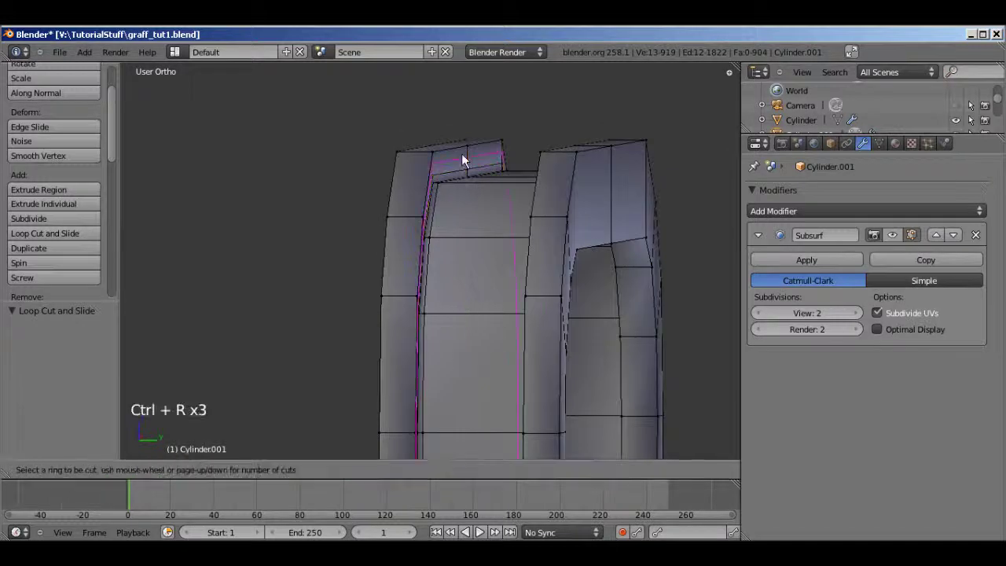
pyautogui.click(463, 151)
pyautogui.click(470, 139)
pyautogui.hotkey('ctrl', 'r')
pyautogui.click(425, 153)
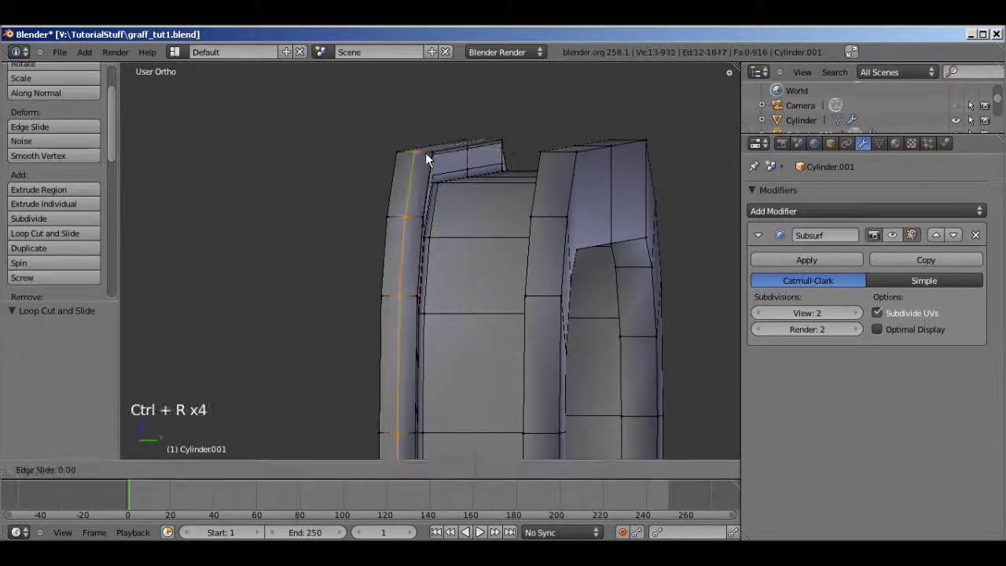
pyautogui.click(440, 158)
# - Add another edge loop along the flange's rim, slid close to its outer edge
pyautogui.moveTo(441, 158); pyautogui.dragTo(435, 186, button='middle')
pyautogui.hotkey('ctrl', 'r')
pyautogui.click(442, 177)
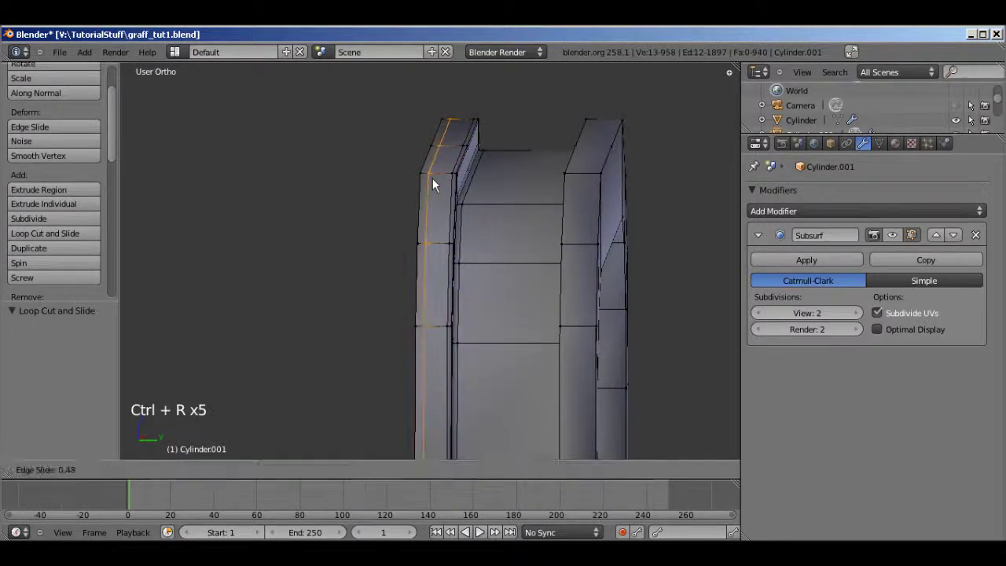
pyautogui.click(426, 179)
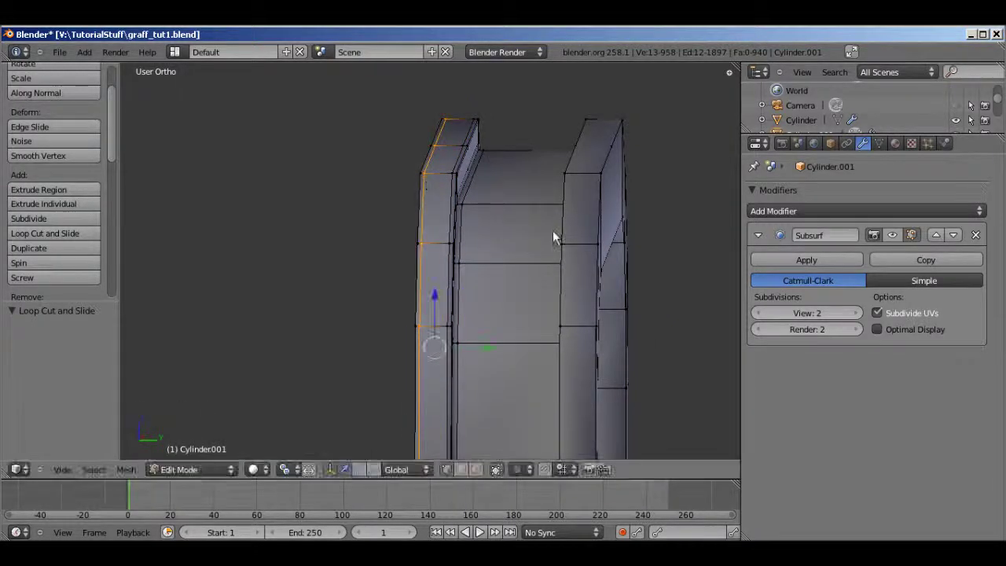
pyautogui.press('n')
pyautogui.scroll(10, 638, 215)
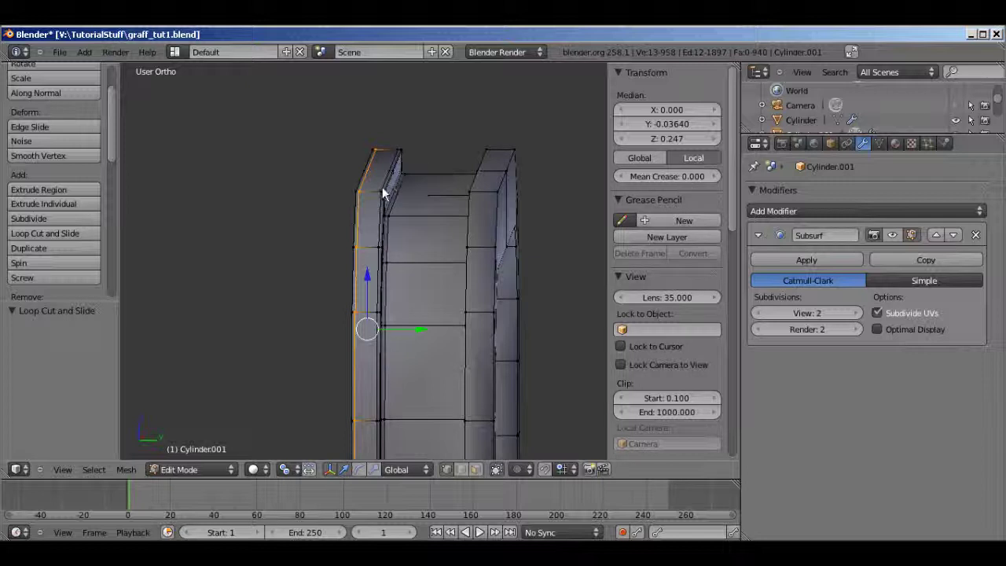
pyautogui.press('n')
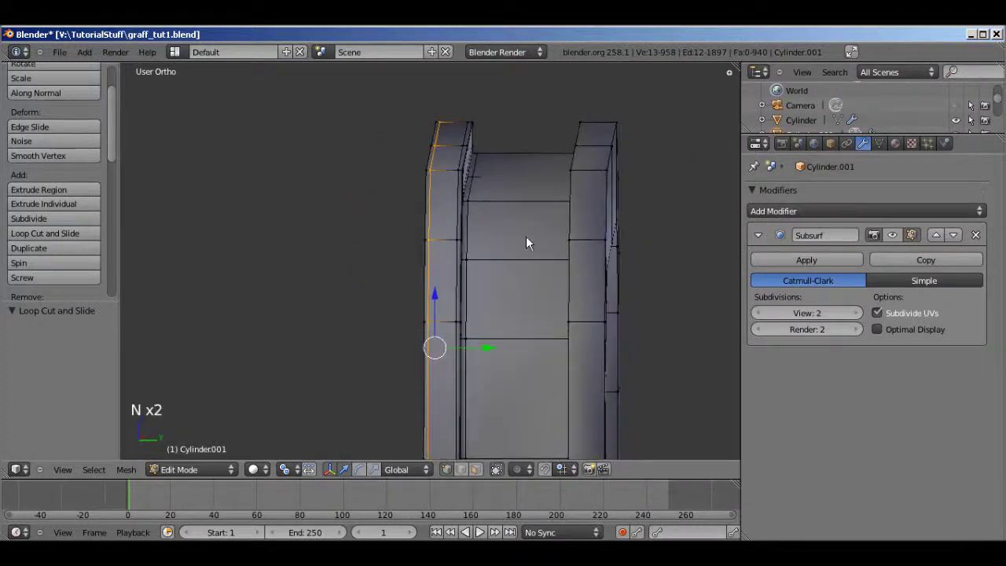
# - Add two edge loops on the flange's flat outer side face, one near its upper edge and one near its lower edge
pyautogui.moveTo(526, 239); pyautogui.dragTo(538, 206, button='middle')
pyautogui.hotkey('ctrl', 'r')
pyautogui.click(538, 201)
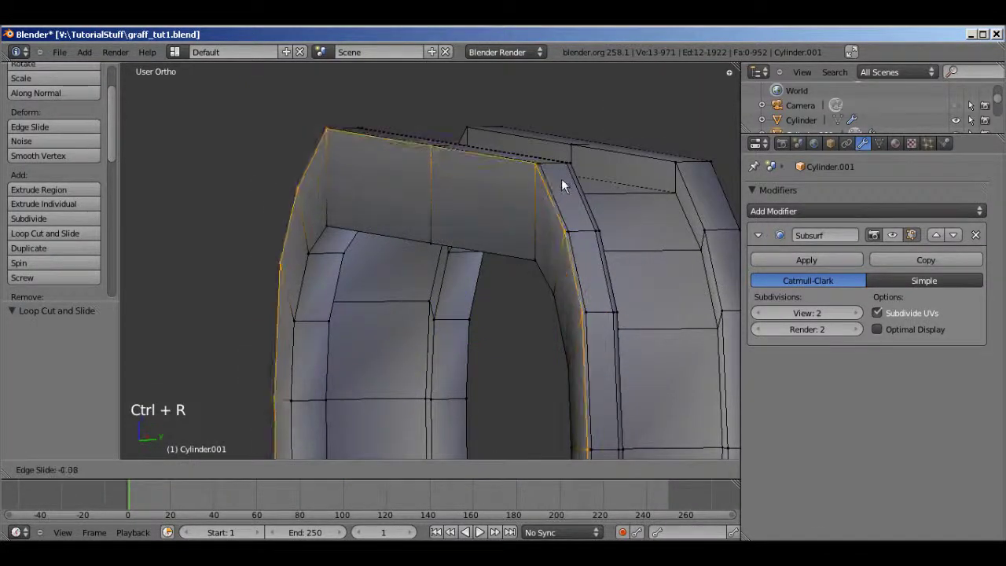
pyautogui.click(560, 183)
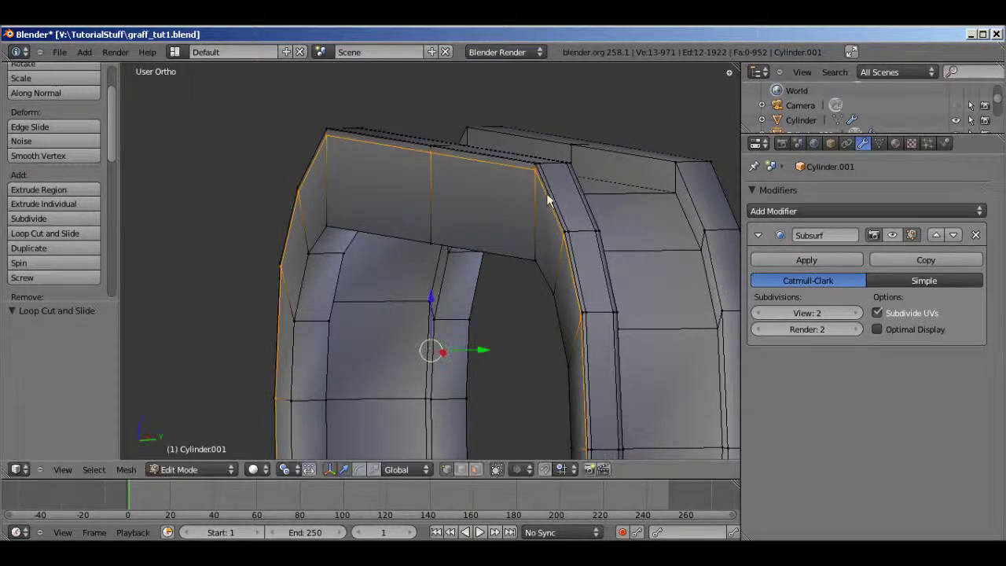
pyautogui.hotkey('ctrl', 'r')
pyautogui.click(525, 232)
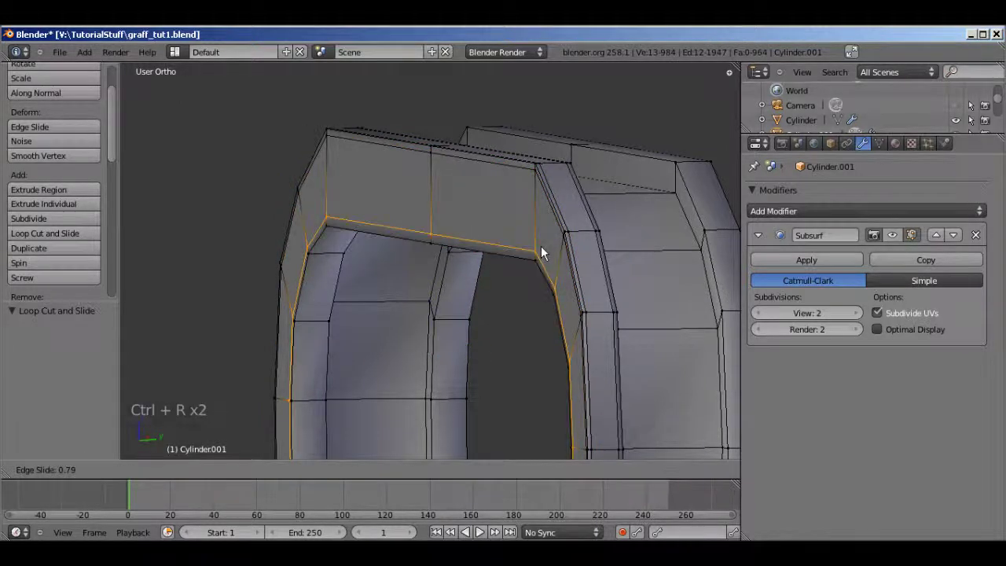
pyautogui.click(541, 246)
# - Add two edge loops on the underside rim of the same flange, one close to each of its edges
pyautogui.moveTo(541, 246); pyautogui.dragTo(455, 249, button='middle')
pyautogui.hotkey('ctrl', 'r')
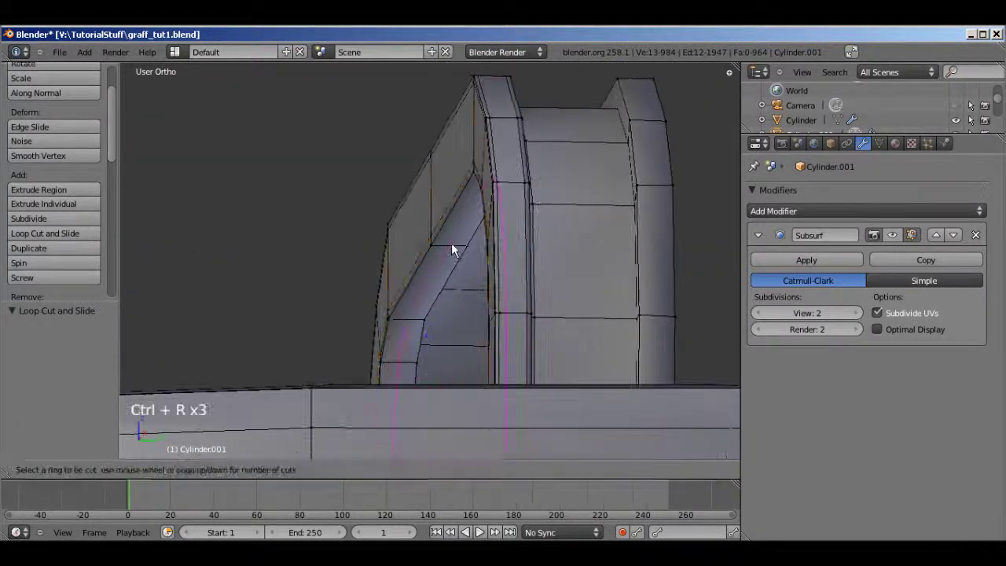
pyautogui.click(455, 249)
pyautogui.click(440, 238)
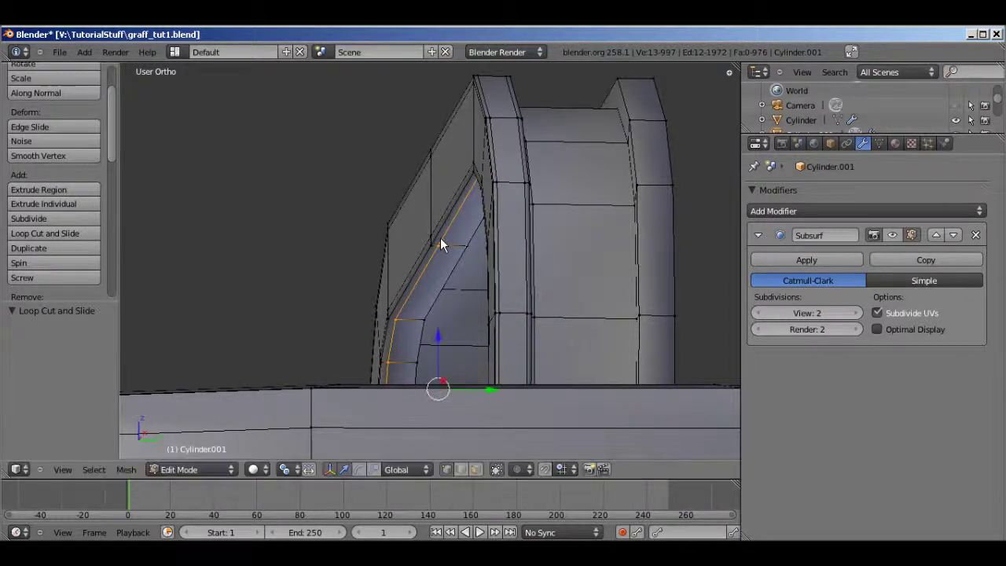
pyautogui.hotkey('ctrl', 'r')
pyautogui.click(454, 245)
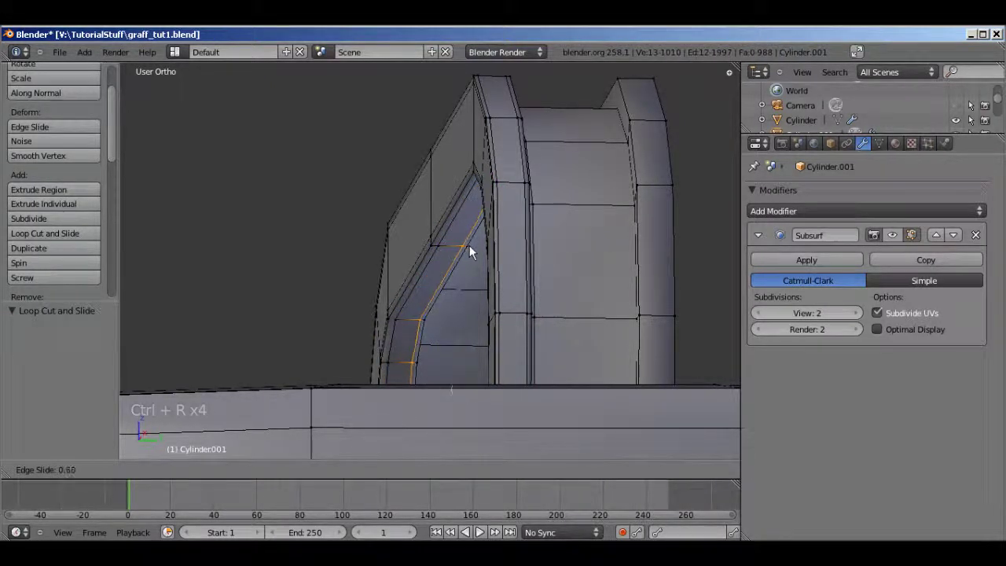
pyautogui.click(470, 245)
pyautogui.press('n')
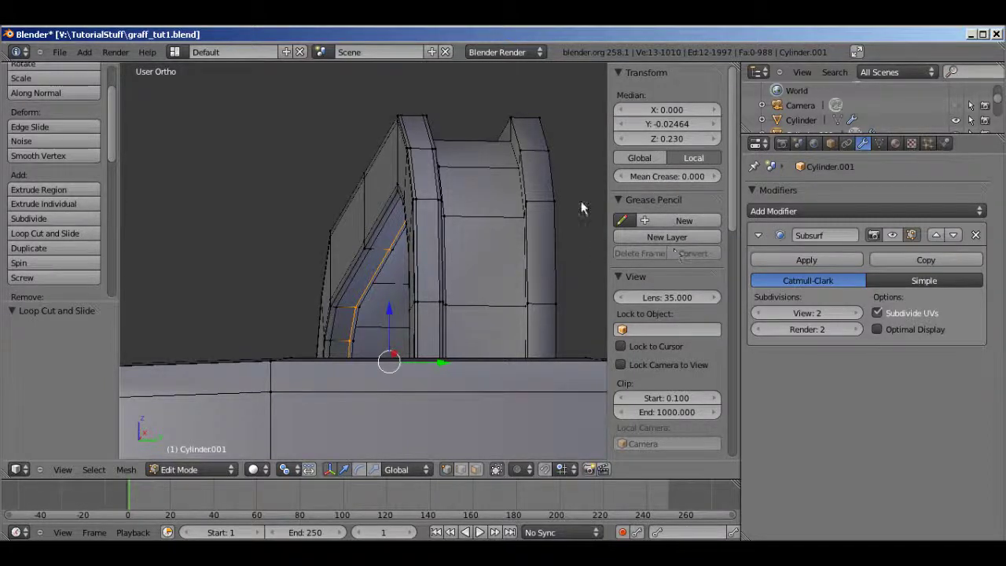
pyautogui.press('n')
# - Add two edge loops on the flange's inner wall beneath the handle, one near the rim and one near the web
pyautogui.moveTo(439, 236); pyautogui.dragTo(550, 250, button='middle')
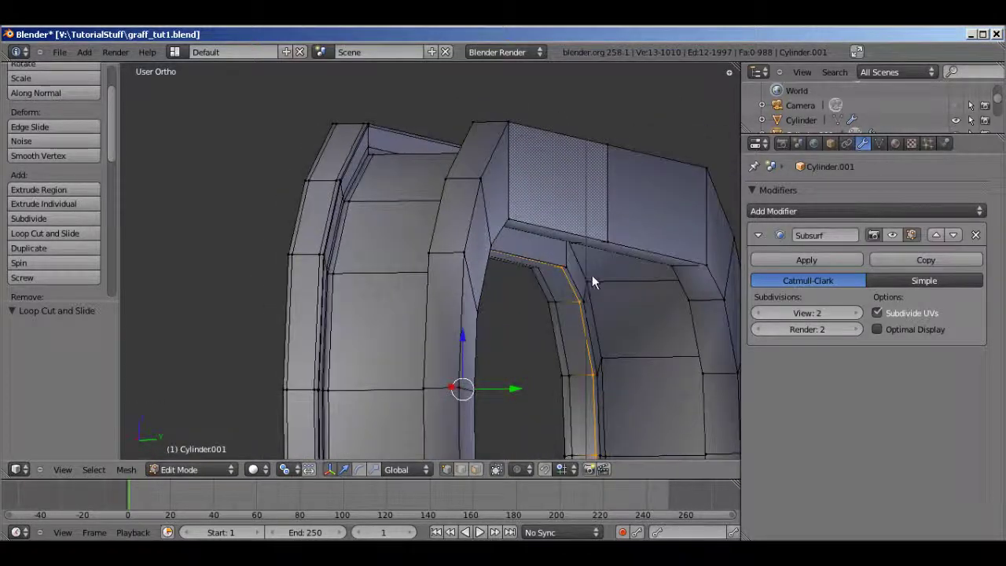
pyautogui.hotkey('ctrl', 'r')
pyautogui.click(566, 259)
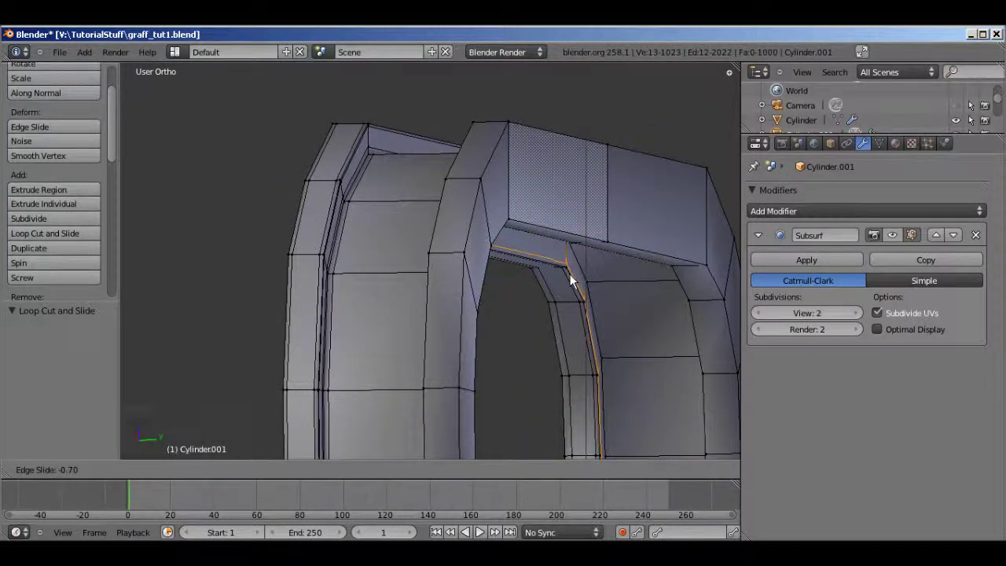
pyautogui.click(569, 274)
pyautogui.hotkey('ctrl', 'r')
pyautogui.click(569, 253)
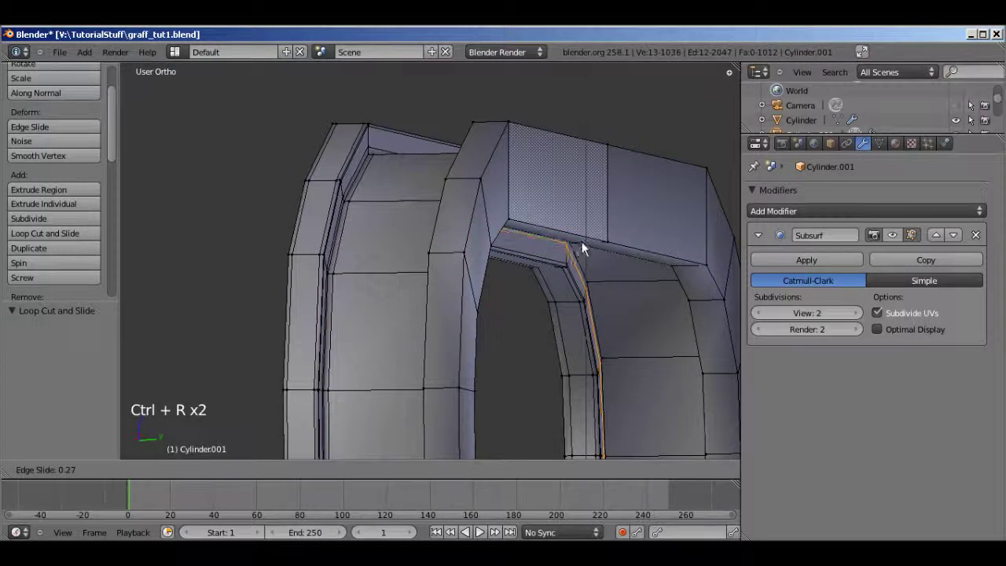
pyautogui.click(583, 242)
# - Add an edge loop on the web's underside near the finished flange and one on its outer face near the opposite flange
pyautogui.hotkey('ctrl', 'r')
pyautogui.click(606, 281)
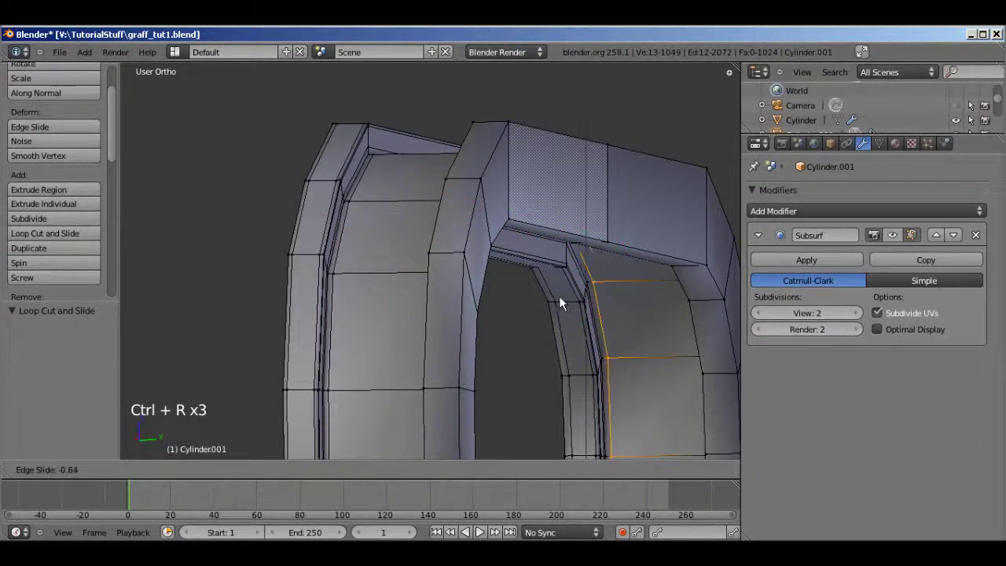
pyautogui.click(557, 296)
pyautogui.moveTo(558, 295); pyautogui.dragTo(490, 268, button='middle')
pyautogui.hotkey('ctrl', 'r')
pyautogui.click(512, 227)
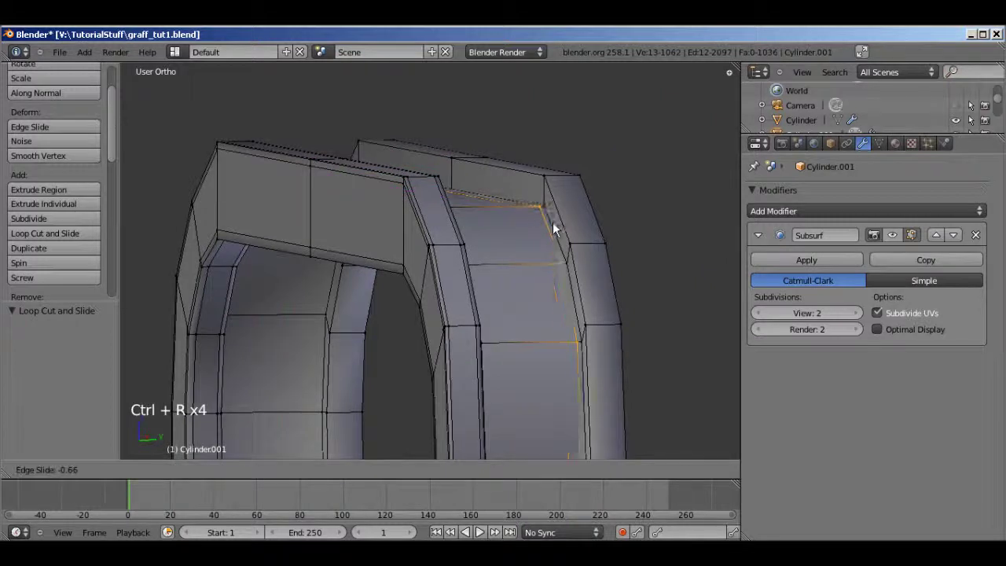
pyautogui.click(555, 228)
# - Deselect the mesh, return to Object Mode, and turn the Subsurf modifier's viewport display back on
pyautogui.moveTo(521, 265); pyautogui.dragTo(532, 411, button='middle')
pyautogui.press('a')
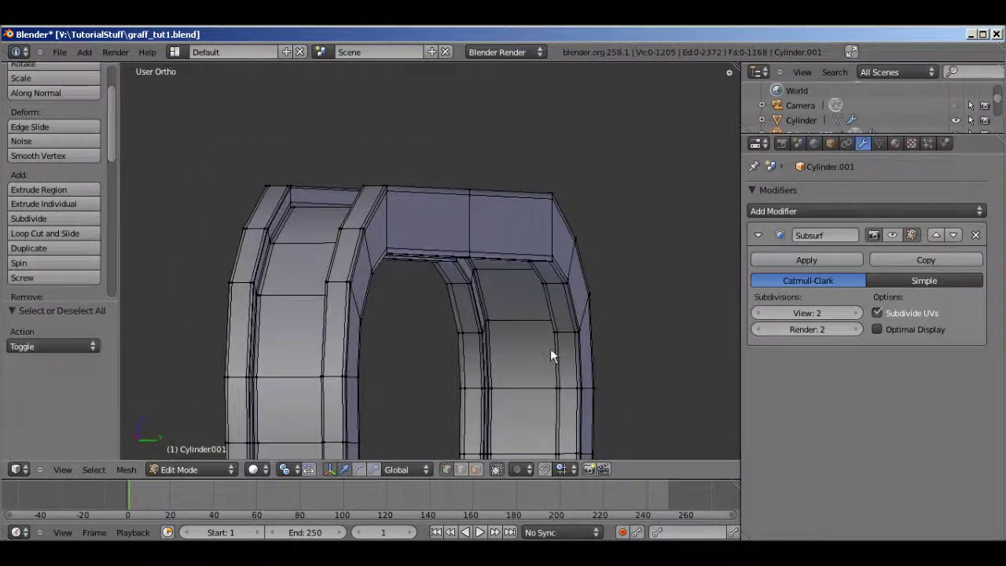
pyautogui.moveTo(524, 345); pyautogui.dragTo(494, 247, button='middle')
pyautogui.scroll(-4, 431, 246)
pyautogui.press('Tab')
pyautogui.scroll(5, 429, 239)
pyautogui.click(909, 235)
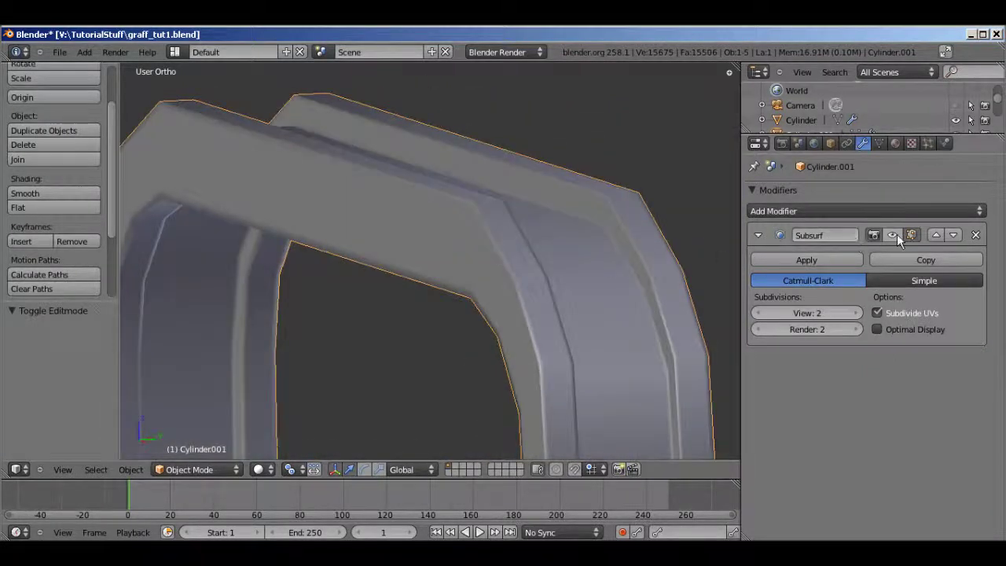
# - Save the scene over the existing graff_tut1.blend file
pyautogui.scroll(-3, 477, 283)
pyautogui.moveTo(476, 282); pyautogui.dragTo(482, 320, button='middle')
pyautogui.scroll(-3, 504, 291)
pyautogui.scroll(-3, 501, 289)
pyautogui.hotkey('ctrl', 's')
pyautogui.click(473, 313)
# - Add the trash can body to the lid selection and lower both about 0.928 in Z toward the floor
pyautogui.scroll(-3, 473, 313)
pyautogui.scroll(-3, 482, 313)
pyautogui.moveTo(456, 288); pyautogui.dragTo(451, 286, button='middle')
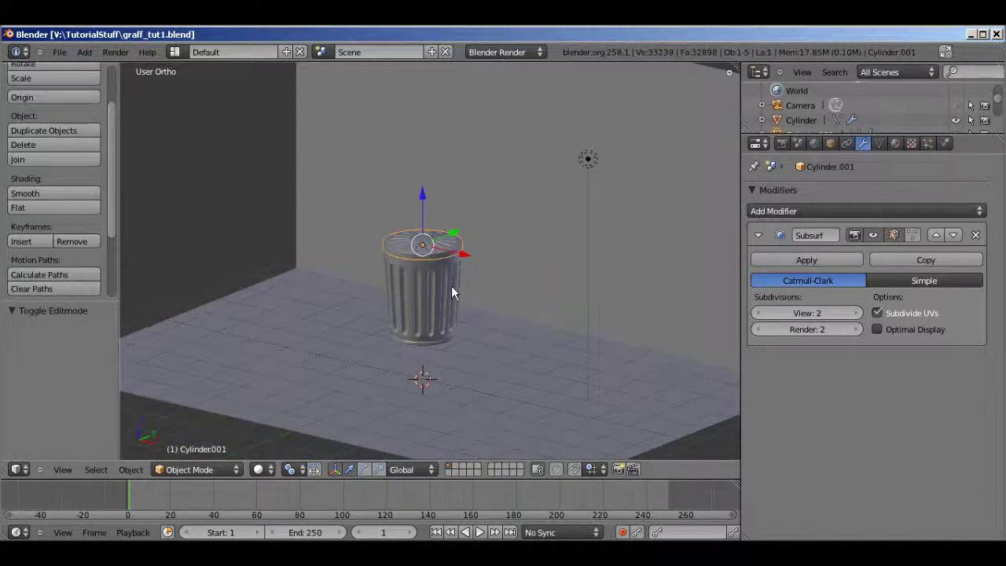
pyautogui.press('KP_1')
pyautogui.scroll(2, 451, 285)
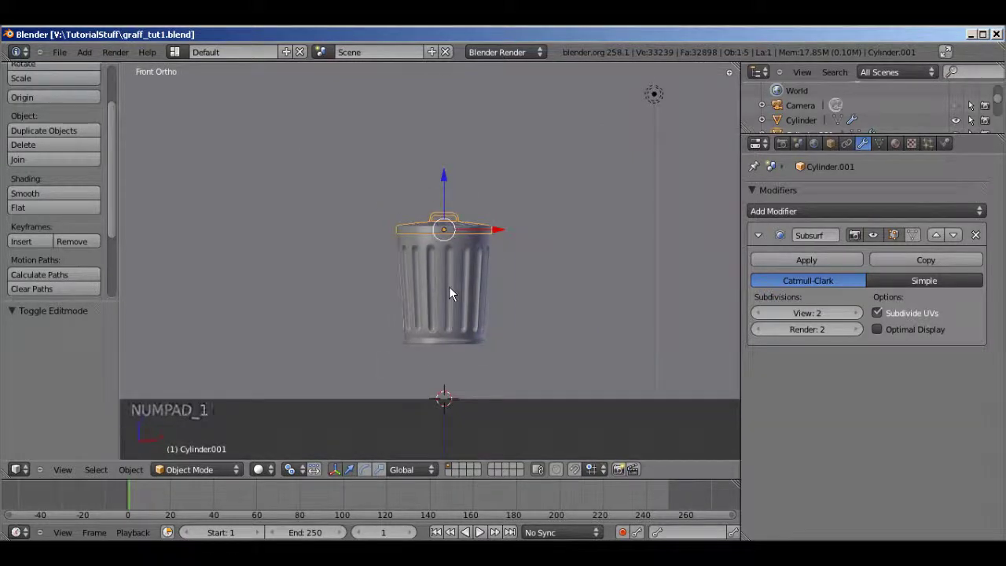
pyautogui.scroll(-2, 480, 262)
pyautogui.moveTo(479, 262); pyautogui.dragTo(461, 235, button='middle')
pyautogui.scroll(5, 531, 286)
pyautogui.rightClick(515, 257)
pyautogui.scroll(-3, 515, 262)
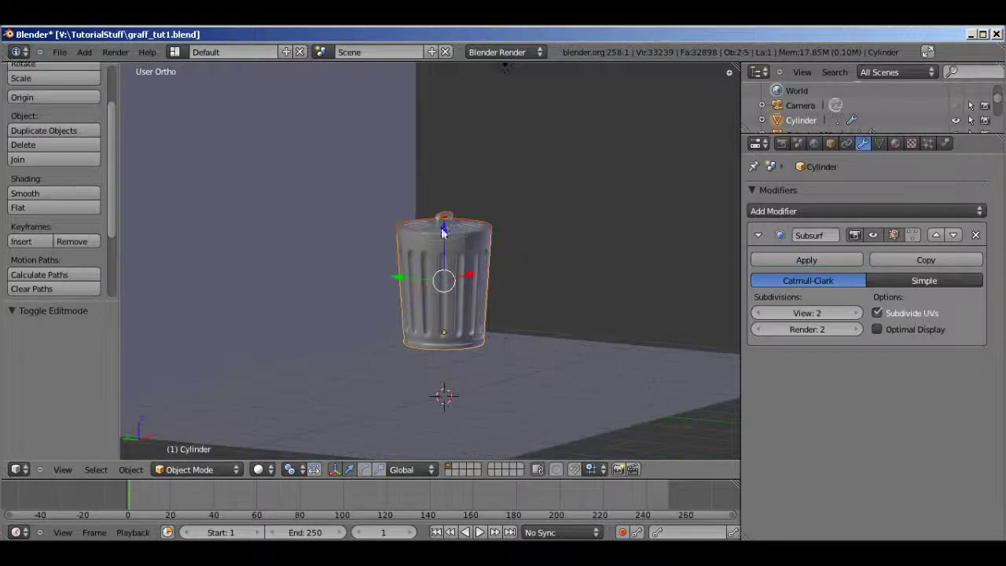
pyautogui.moveTo(442, 226); pyautogui.dragTo(444, 277)
# - Lower the can and lid about another 0.122 in Z to bring the base down to the floor
pyautogui.scroll(6, 481, 234)
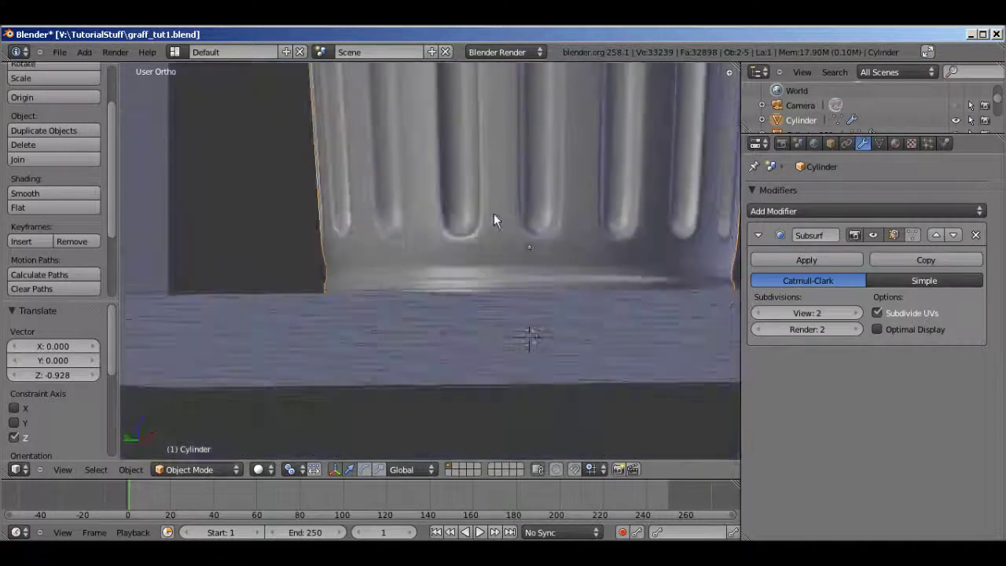
pyautogui.press('g')
pyautogui.press('z')
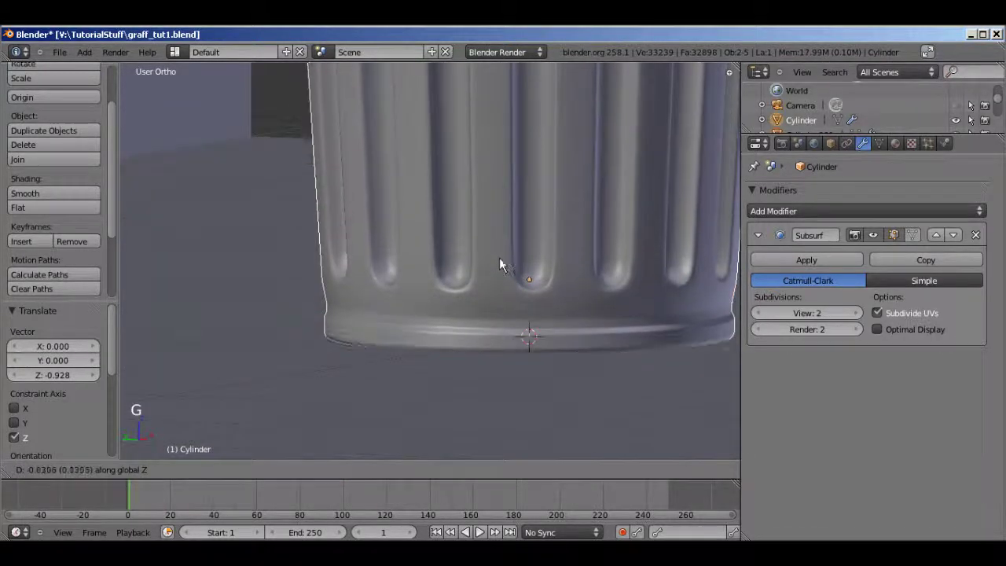
pyautogui.click(505, 256)
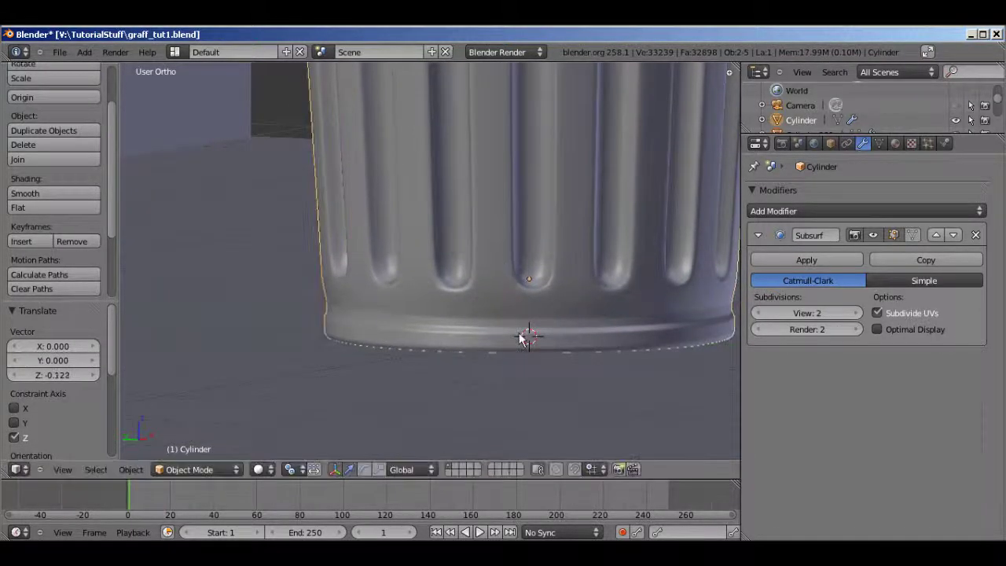
# - Check the can's base from below the floor and raise the can and lid about 0.0013 in Z
pyautogui.moveTo(518, 338); pyautogui.dragTo(514, 294, button='middle')
pyautogui.scroll(3, 498, 265)
pyautogui.press('g')
pyautogui.press('g')
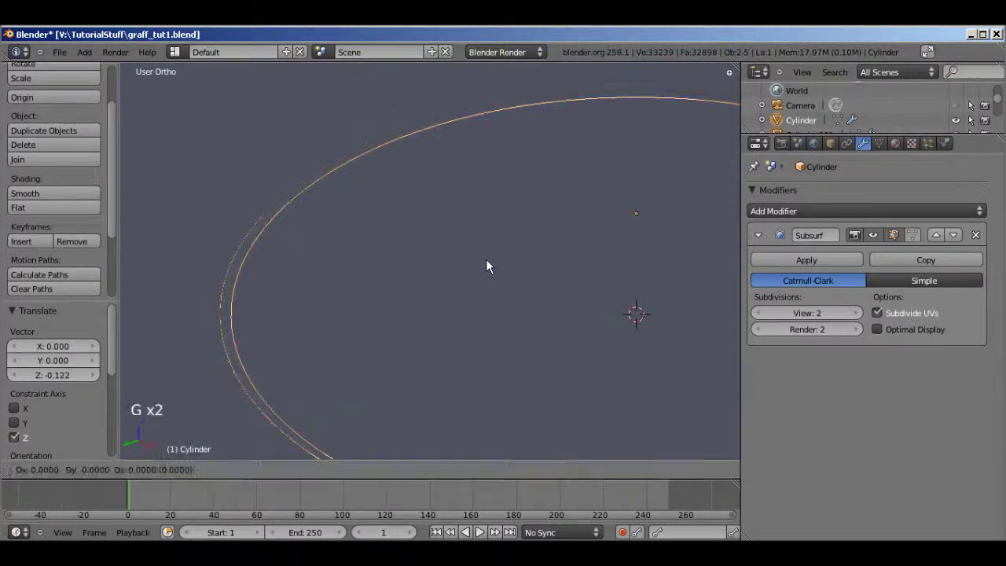
pyautogui.press('z')
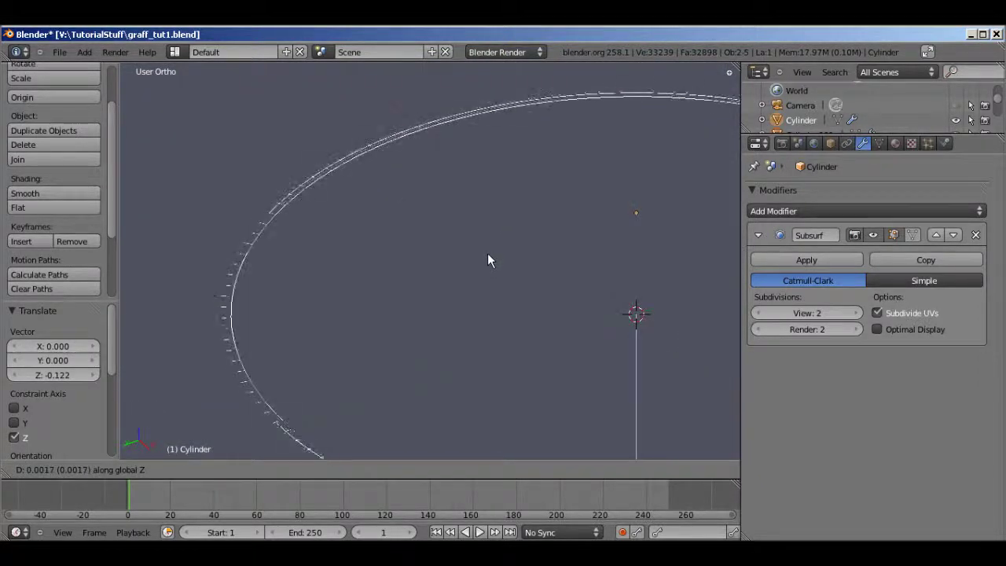
pyautogui.click(487, 261)
# - Move the can and lid across the floor toward the wall corner with the Z axis locked
pyautogui.scroll(-4, 489, 260)
pyautogui.moveTo(492, 225); pyautogui.dragTo(498, 268, button='middle')
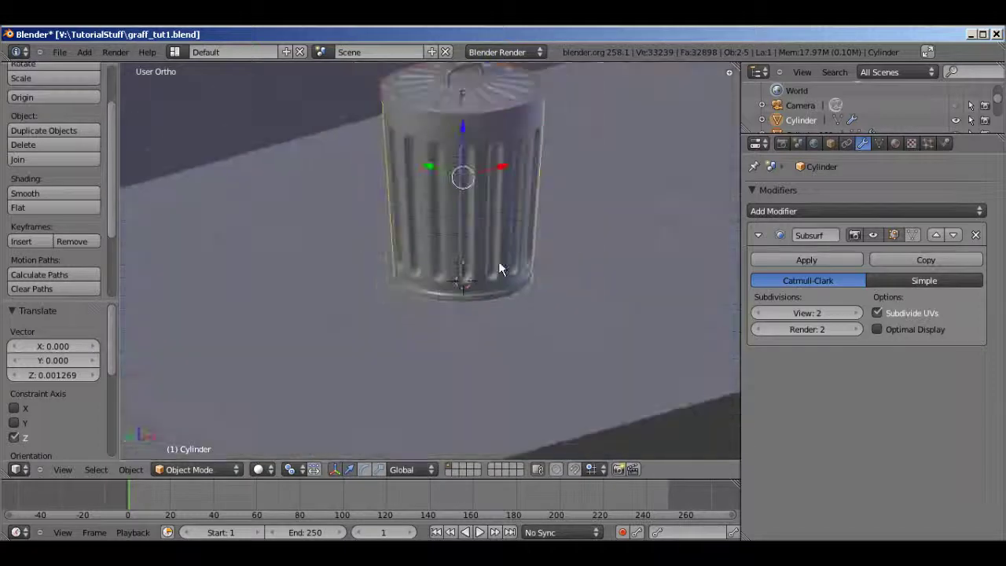
pyautogui.scroll(-3, 498, 269)
pyautogui.press('g')
pyautogui.press('g')
pyautogui.press('g')
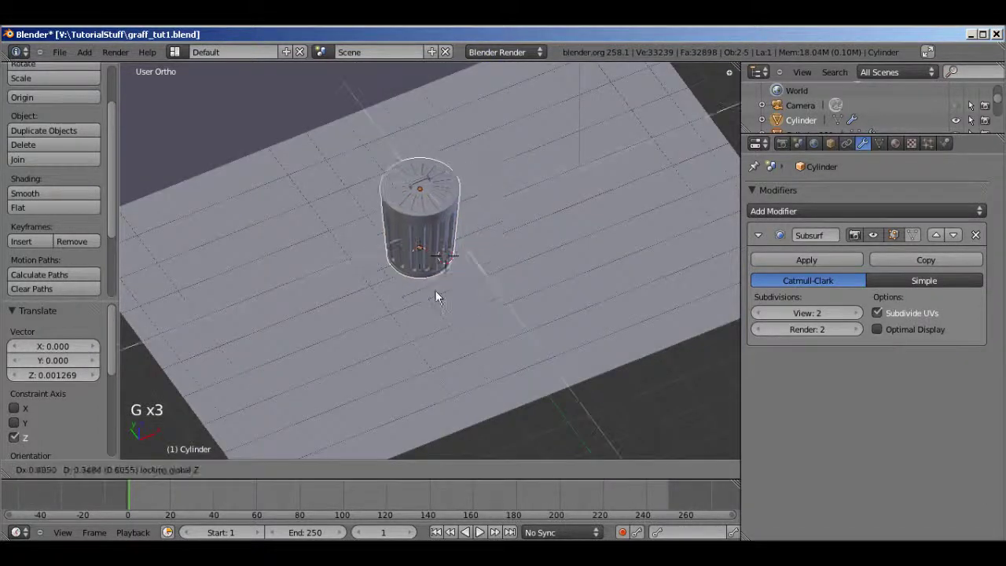
pyautogui.click(366, 234)
# - Unhide the hidden camera and select only it
pyautogui.moveTo(366, 234); pyautogui.dragTo(516, 198, button='middle')
pyautogui.hotkey('alt', 'h')
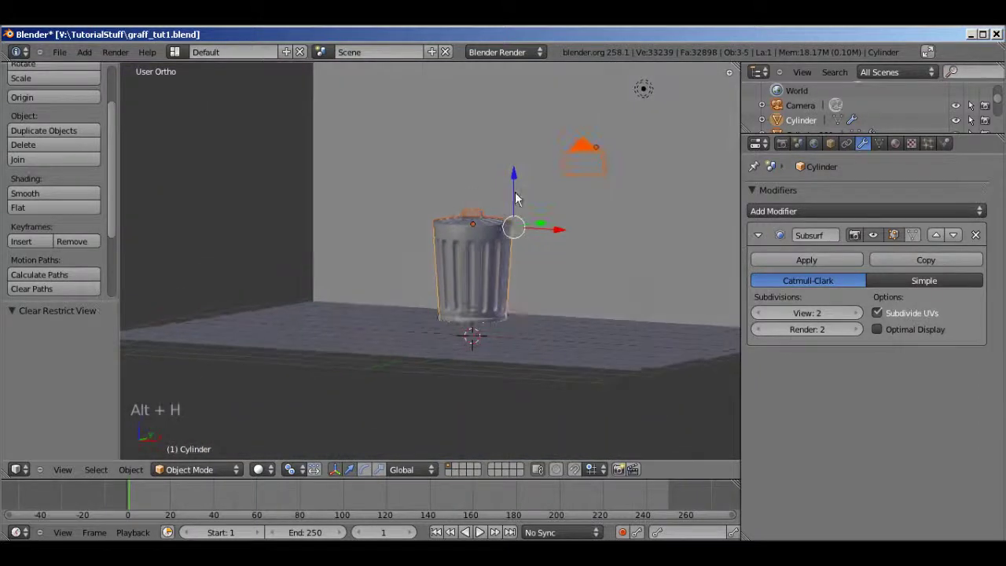
pyautogui.rightClick(583, 157)
pyautogui.moveTo(583, 161); pyautogui.dragTo(597, 184, button='middle')
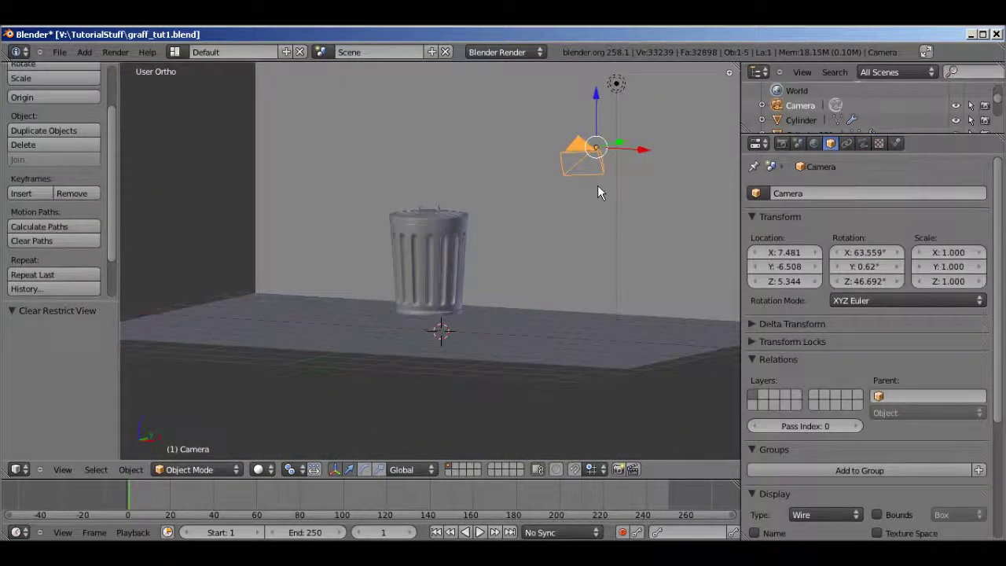
# - Look through the camera and move it by about -0.144 in X, 1.094 in Y and 1.712 in Z
pyautogui.press('KP_0')
pyautogui.press('g')
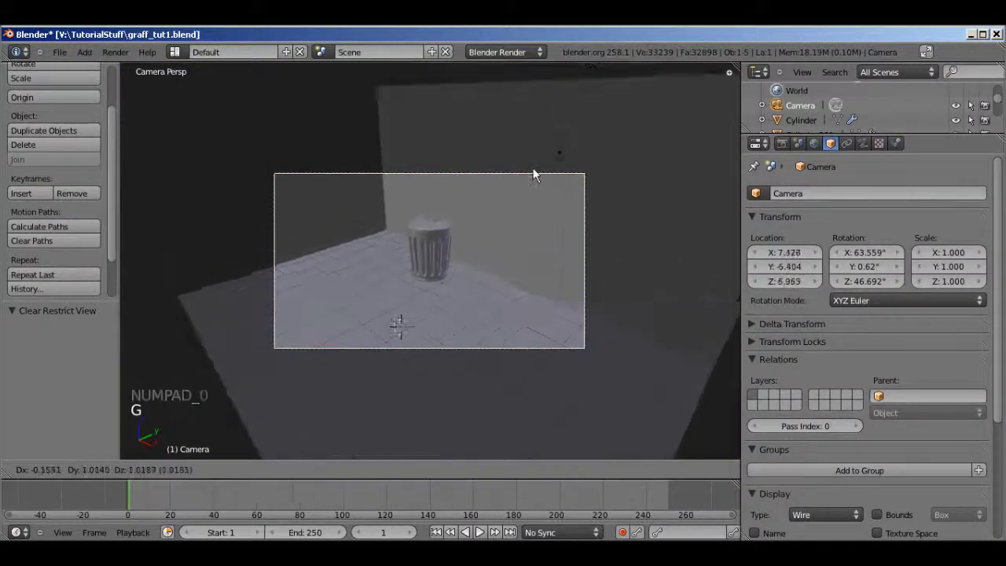
pyautogui.click(481, 301)
# - Render a test image, examine the trash can and its shadow up close, and return to the scene
pyautogui.press('F12')
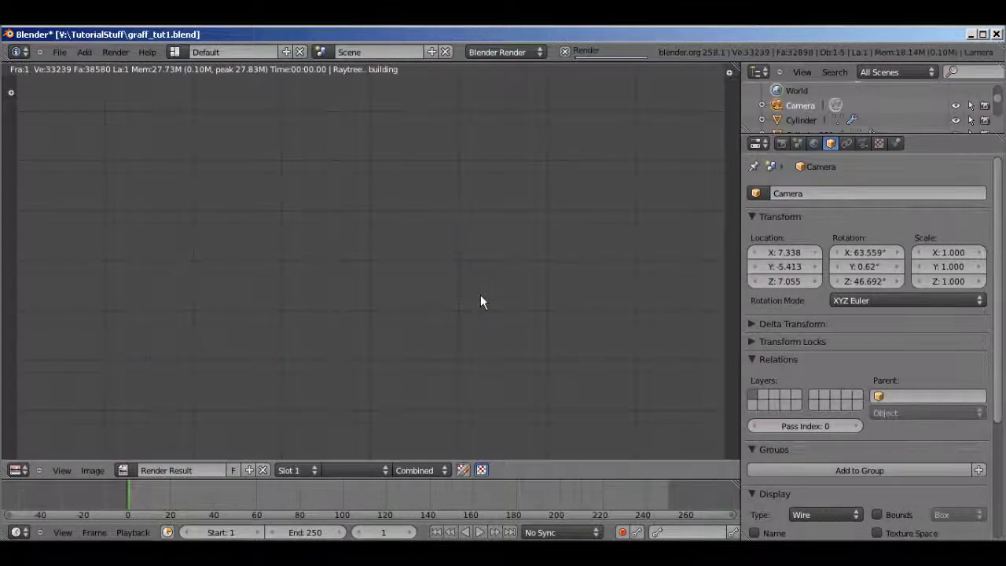
pyautogui.scroll(2, 487, 294)
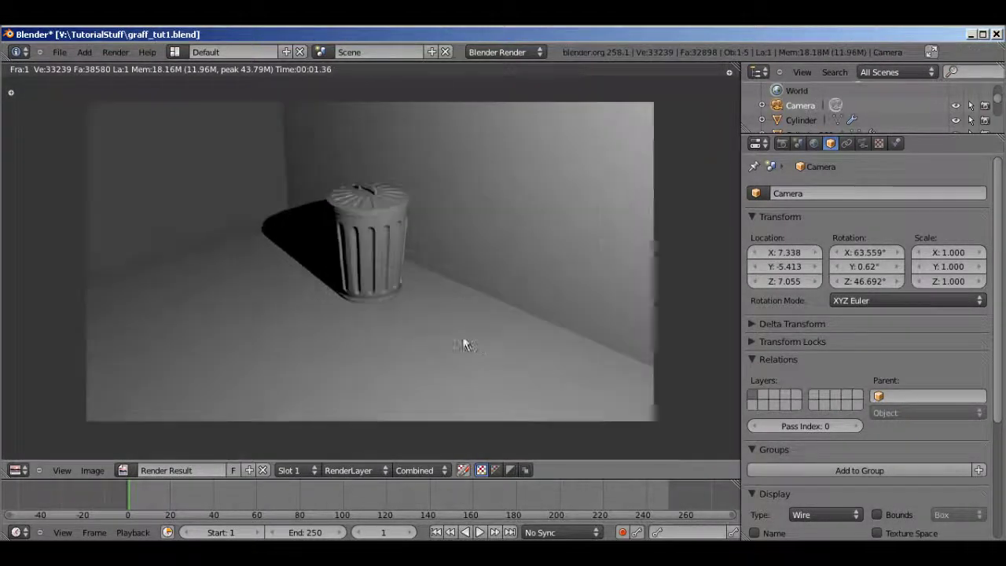
pyautogui.scroll(2, 507, 325)
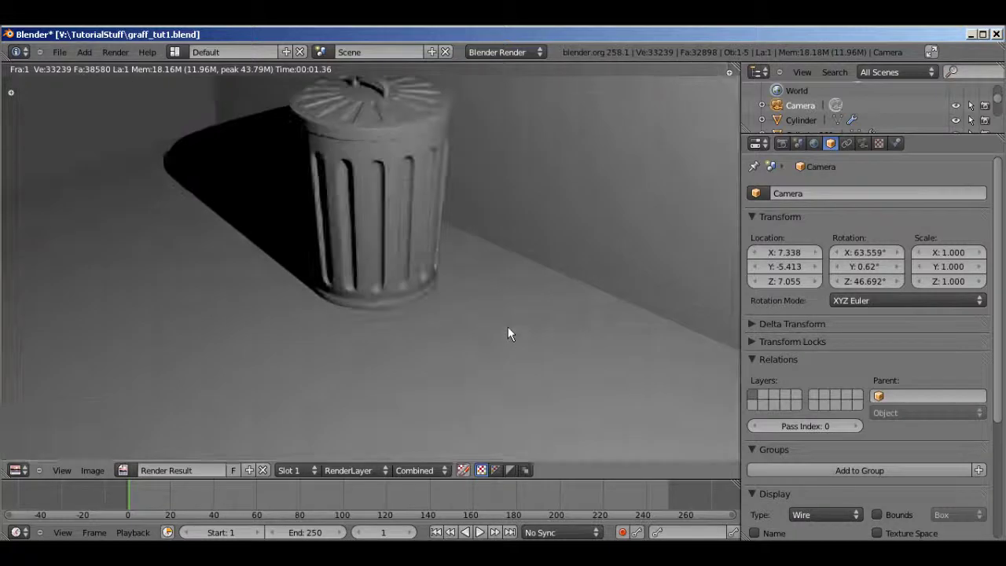
pyautogui.scroll(-1, 498, 292)
pyautogui.scroll(-1, 498, 295)
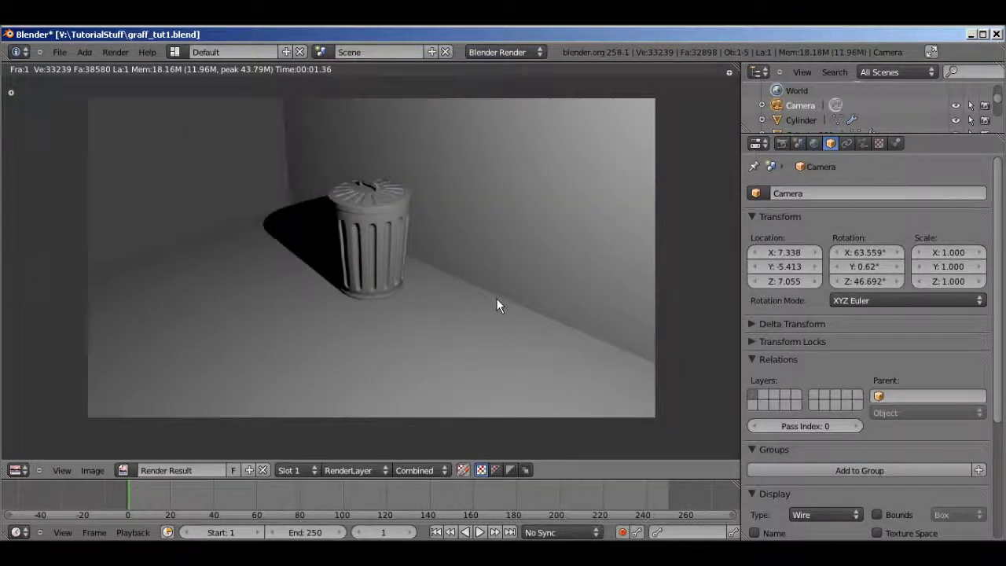
pyautogui.press('Escape')
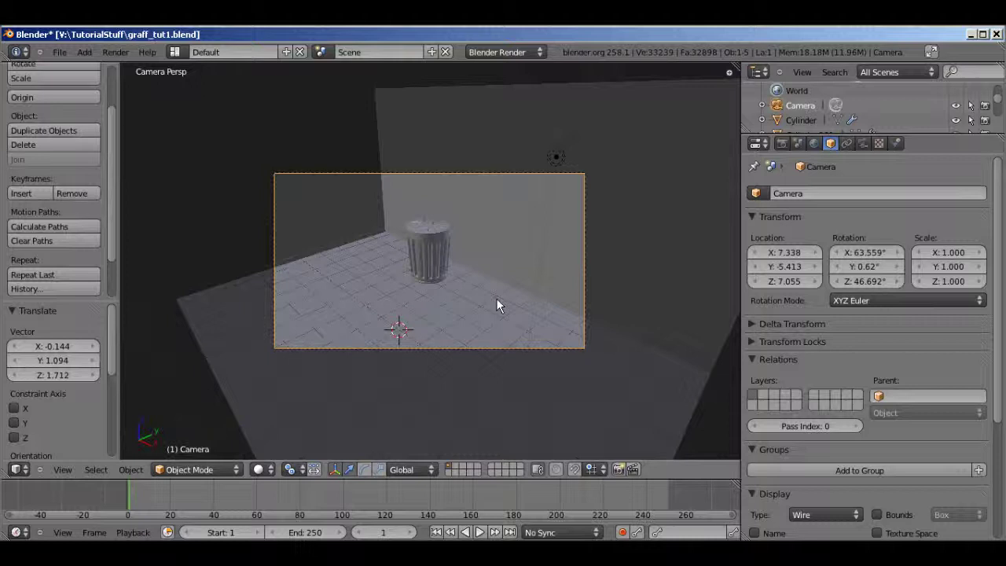
# - Add an Empty at the scene centre and raise it about 2 units in Z
pyautogui.press('KP_1')
pyautogui.scroll(-3, 476, 322)
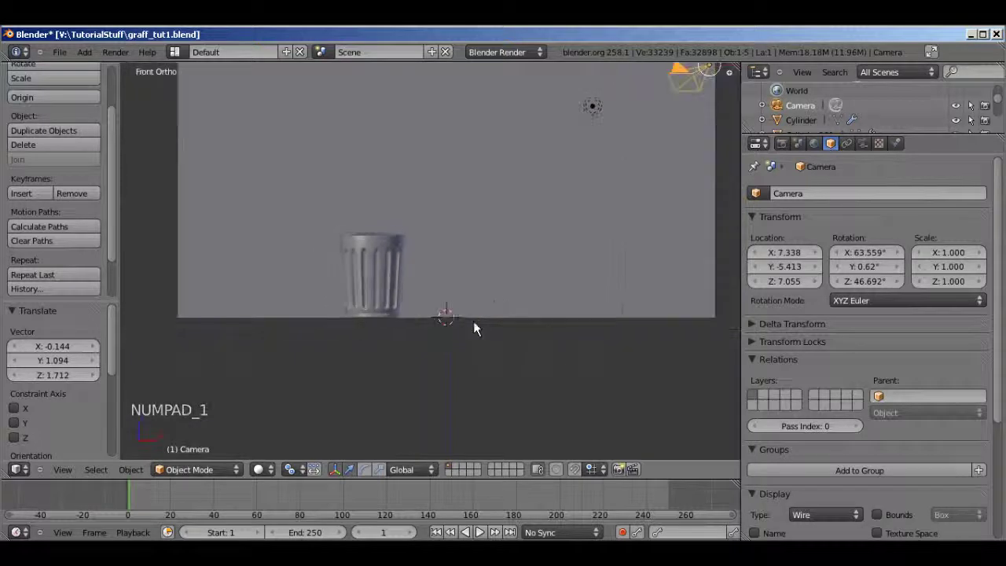
pyautogui.hotkey('shift', 'a')
pyautogui.moveTo(469, 254)
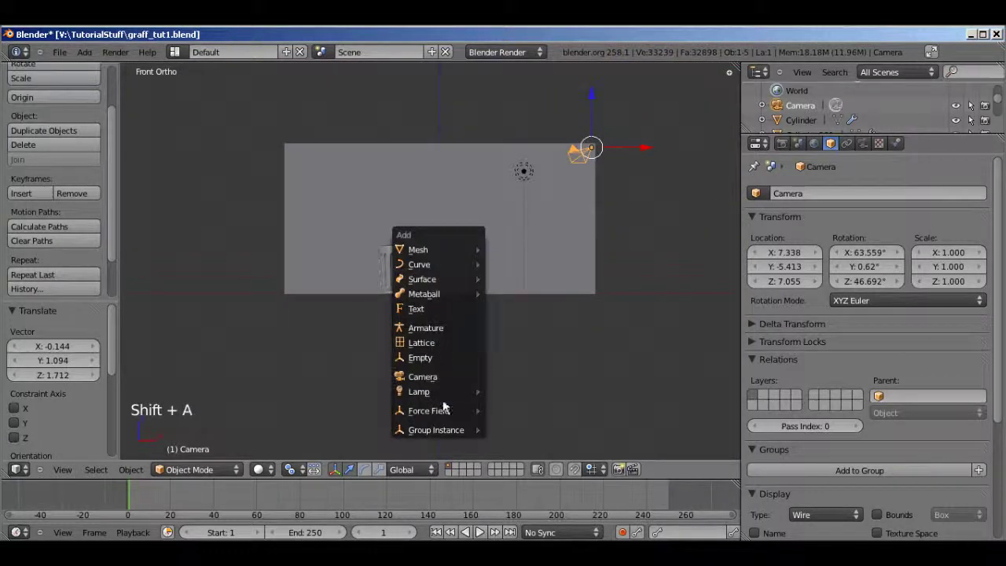
pyautogui.click(449, 359)
pyautogui.keyDown('shift'); pyautogui.moveTo(470, 330); pyautogui.dragTo(458, 373, button='middle'); pyautogui.keyUp('shift')
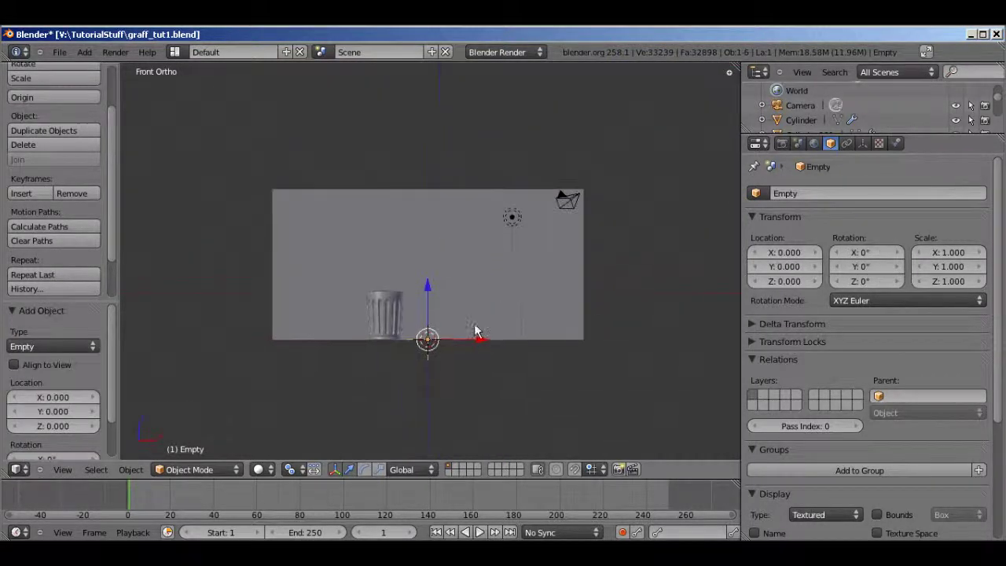
pyautogui.press('g')
pyautogui.click(476, 265)
# - Make the camera aim at the Empty with a Track To Constraint
pyautogui.moveTo(476, 265); pyautogui.dragTo(525, 297, button='middle')
pyautogui.rightClick(606, 232)
pyautogui.scroll(3, 484, 297)
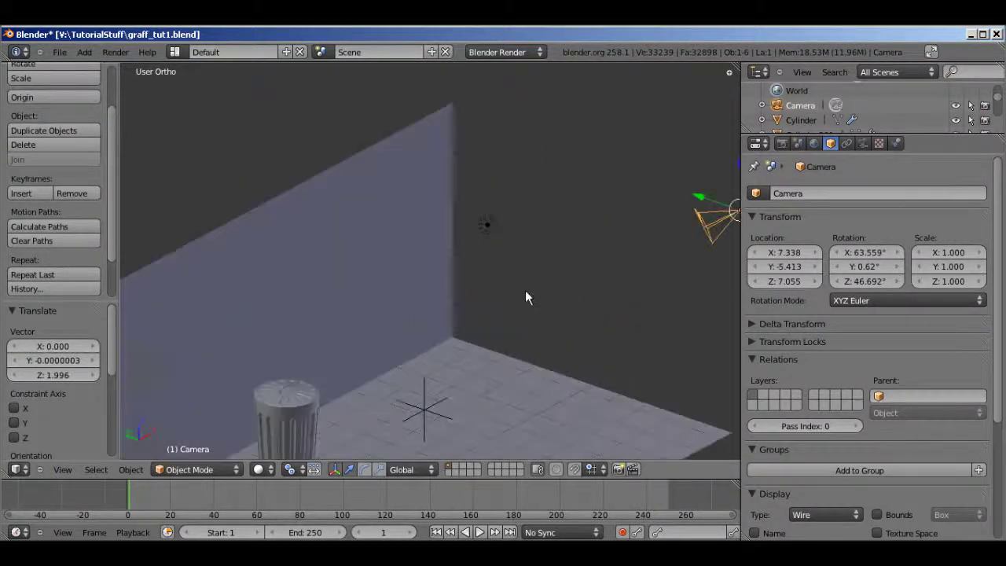
pyautogui.rightClick(425, 415)
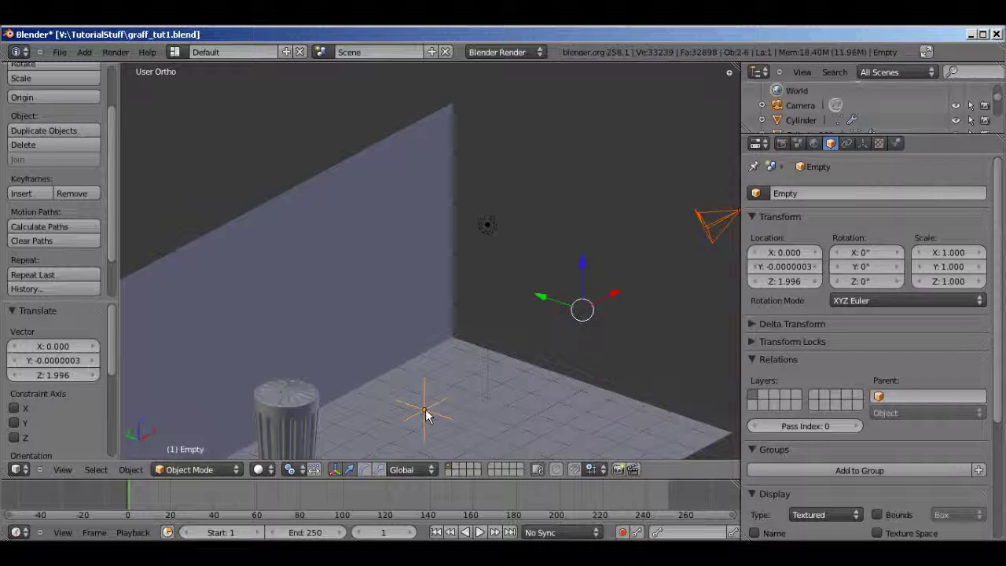
pyautogui.hotkey('ctrl', 't')
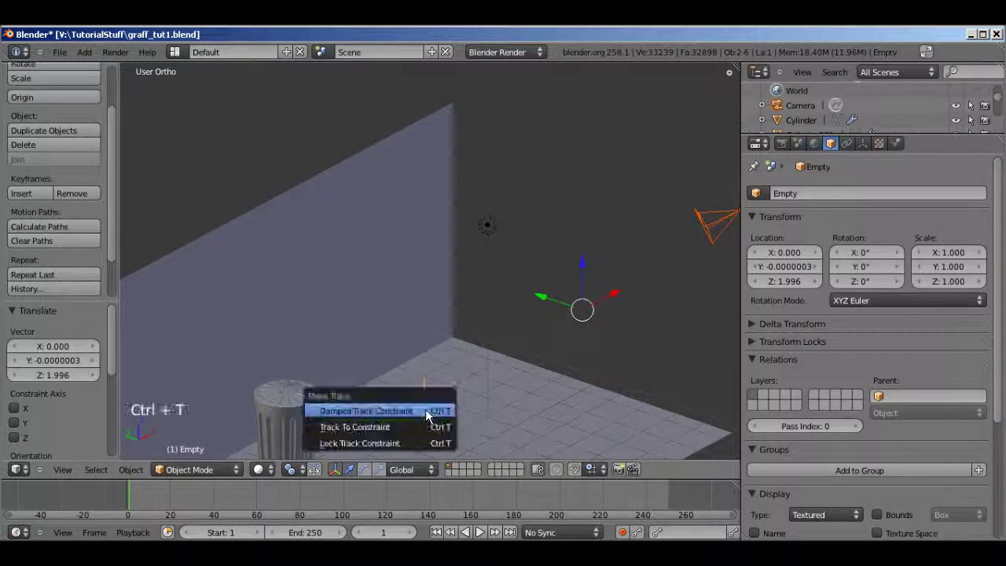
pyautogui.click(416, 428)
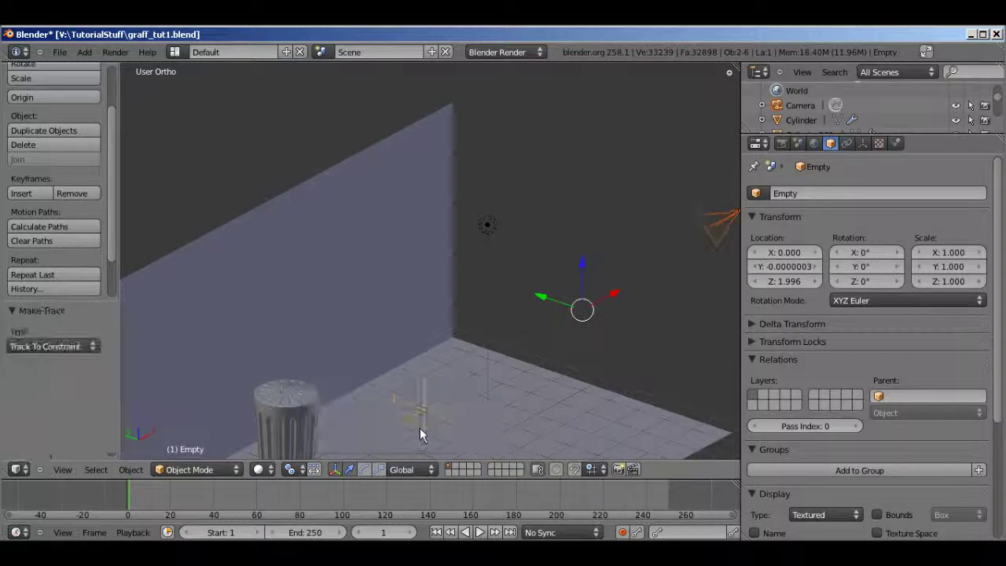
# - Move the camera, seen through its own view, to a low frontal position near X 1.83, Y -7.34, Z 2.285
pyautogui.rightClick(711, 243)
pyautogui.press('KP_0')
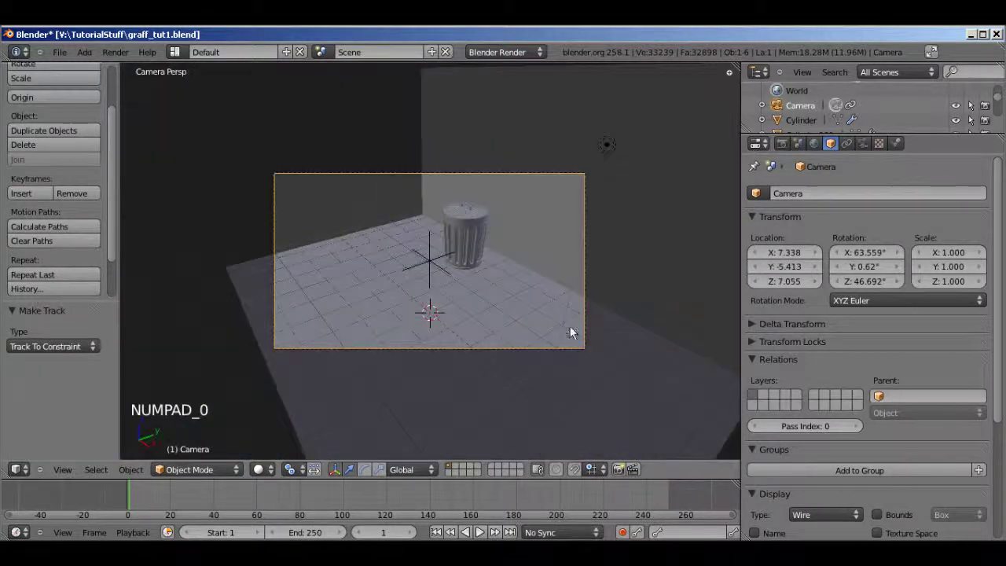
pyautogui.press('g')
pyautogui.click(510, 210)
pyautogui.press('g')
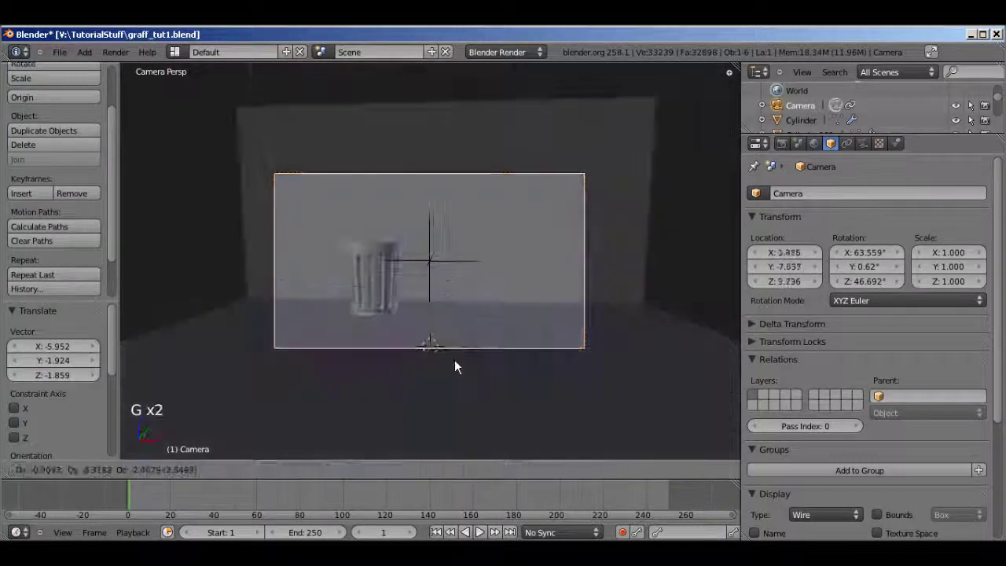
pyautogui.click(533, 369)
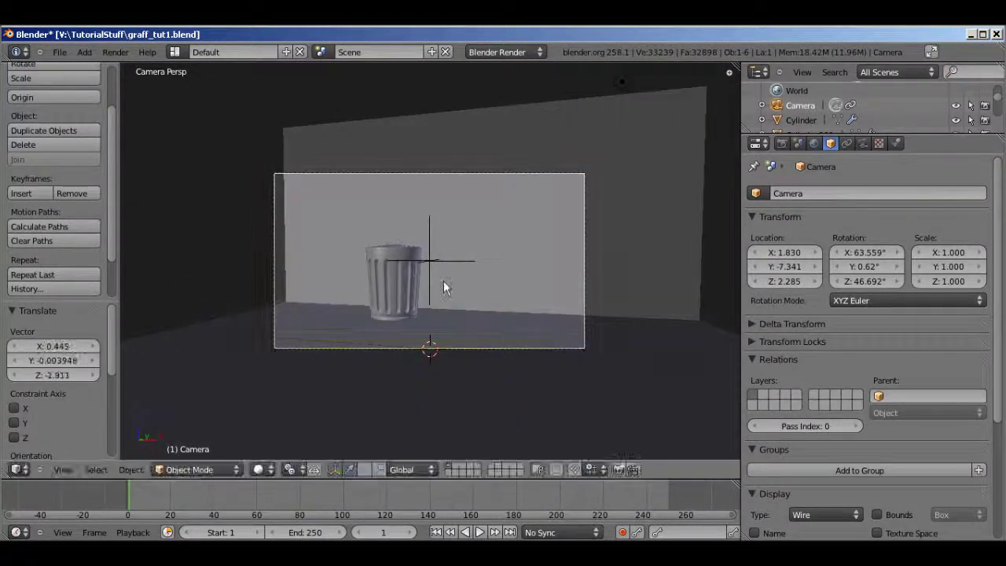
# - Shift the Empty by about 0.702 in X, 0.098 in Y and 0.428 in Z to reframe the can
pyautogui.rightClick(430, 261)
pyautogui.press('g')
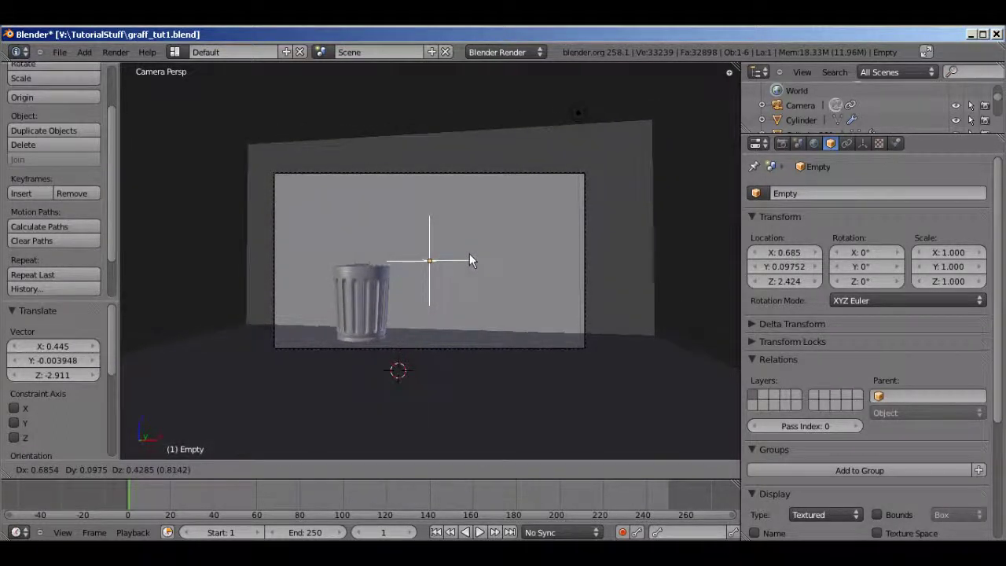
pyautogui.click(469, 260)
# - Pull the camera away from the wall by about 1.293 in Y, working from the top view
pyautogui.rightClick(490, 350)
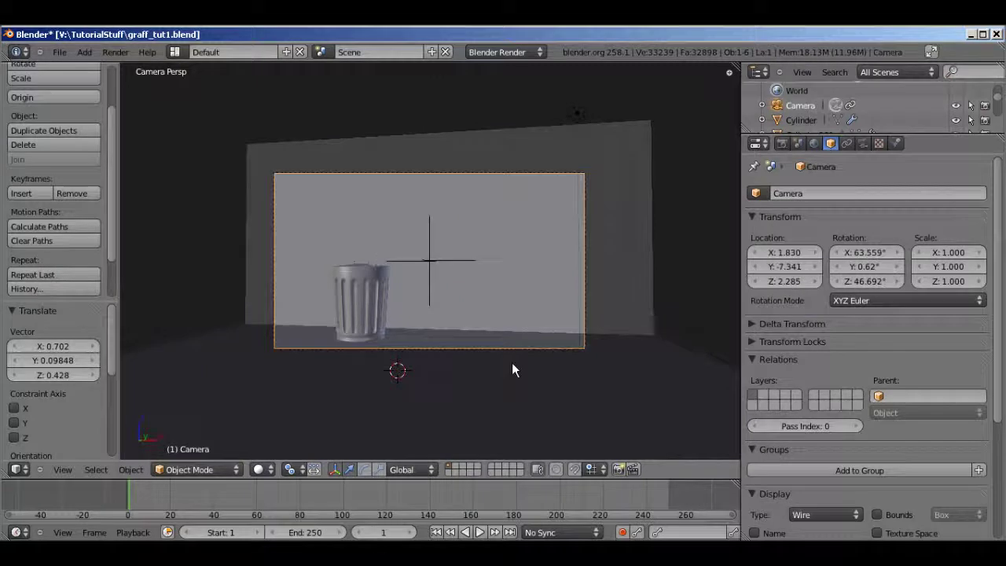
pyautogui.press('KP_7')
pyautogui.press('g')
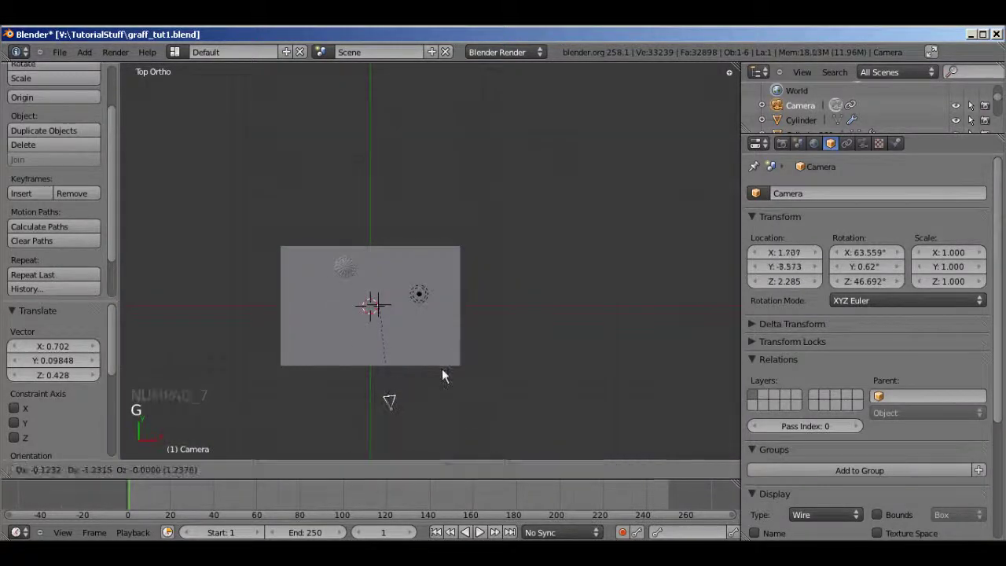
pyautogui.click(443, 369)
# - Select the can and its lid from above and move them about 0.47 in Y toward the wall
pyautogui.scroll(3, 362, 329)
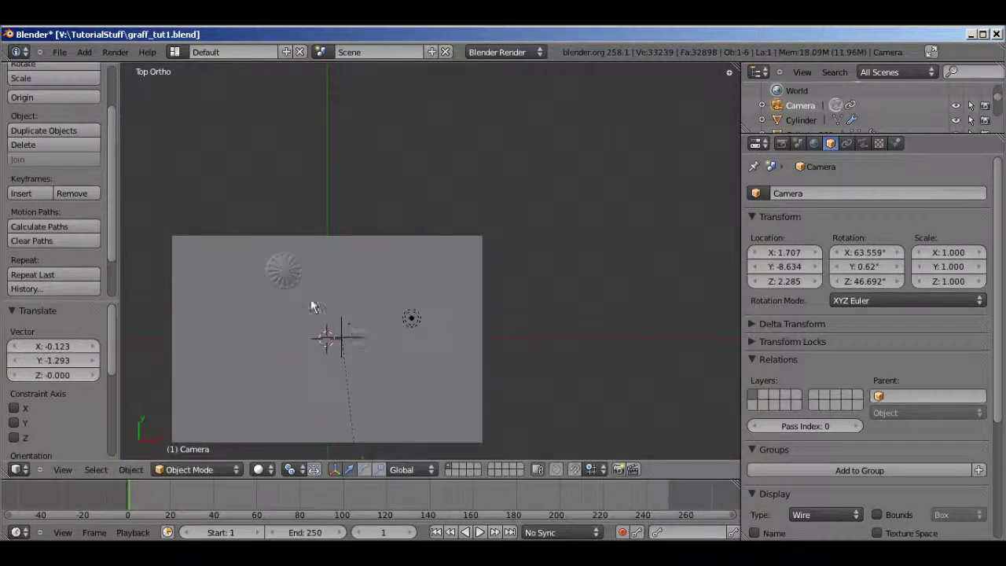
pyautogui.keyDown('shift'); pyautogui.moveTo(310, 299); pyautogui.dragTo(428, 312, button='middle'); pyautogui.keyUp('shift')
pyautogui.scroll(3, 434, 318)
pyautogui.rightClick(419, 319)
pyautogui.rightClick(419, 319)
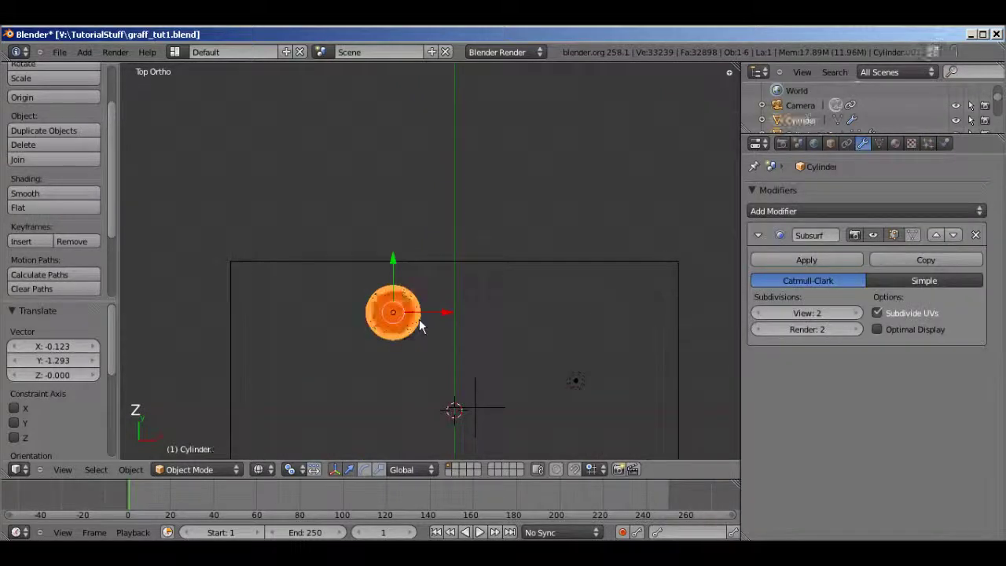
pyautogui.press('g')
pyautogui.click(425, 332)
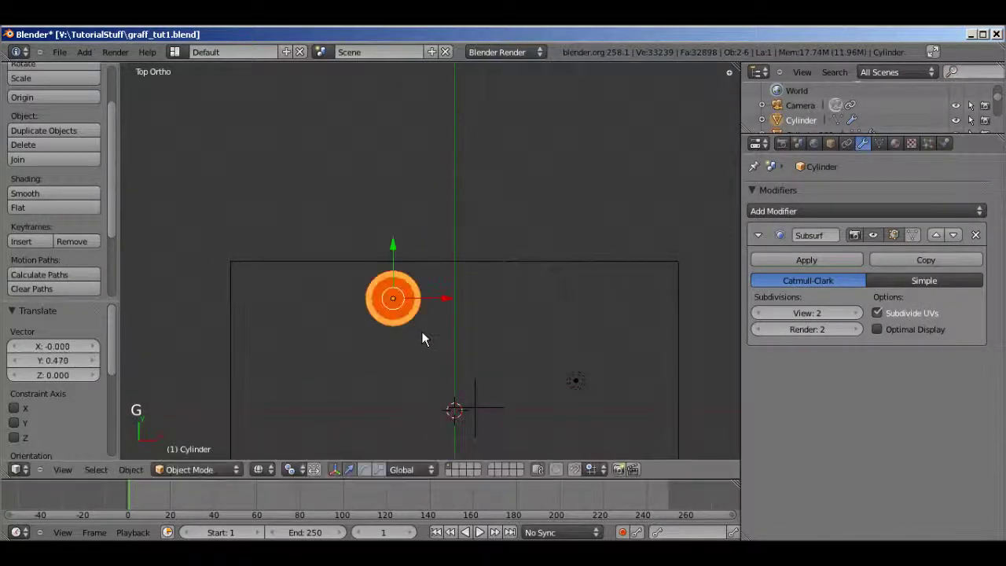
# - In camera view, lower the camera about 0.287 in Z and shift the Empty about 0.23 in X and 0.21 in Z
pyautogui.press('KP_0')
pyautogui.rightClick(465, 345)
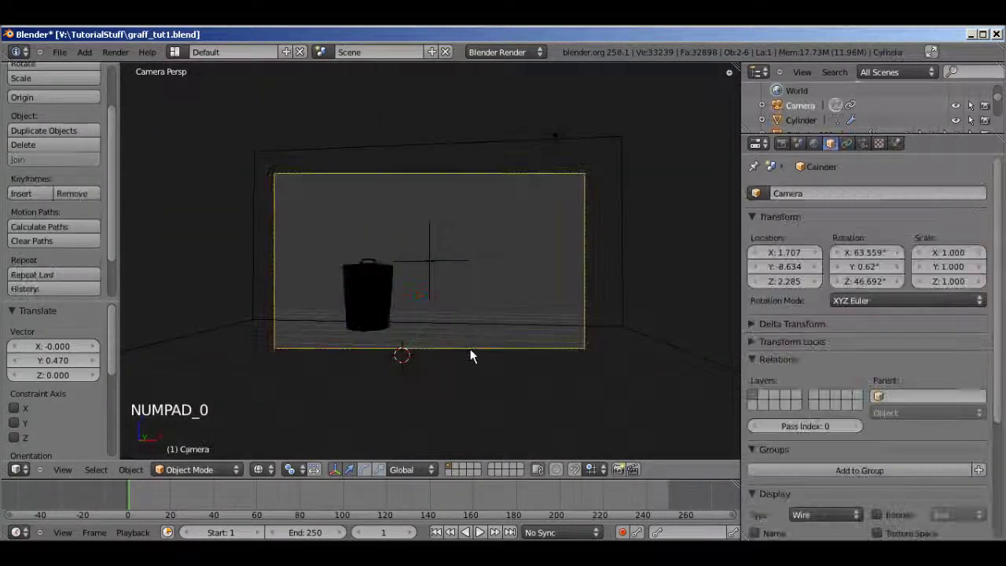
pyautogui.press('g')
pyautogui.click(438, 336)
pyautogui.rightClick(428, 259)
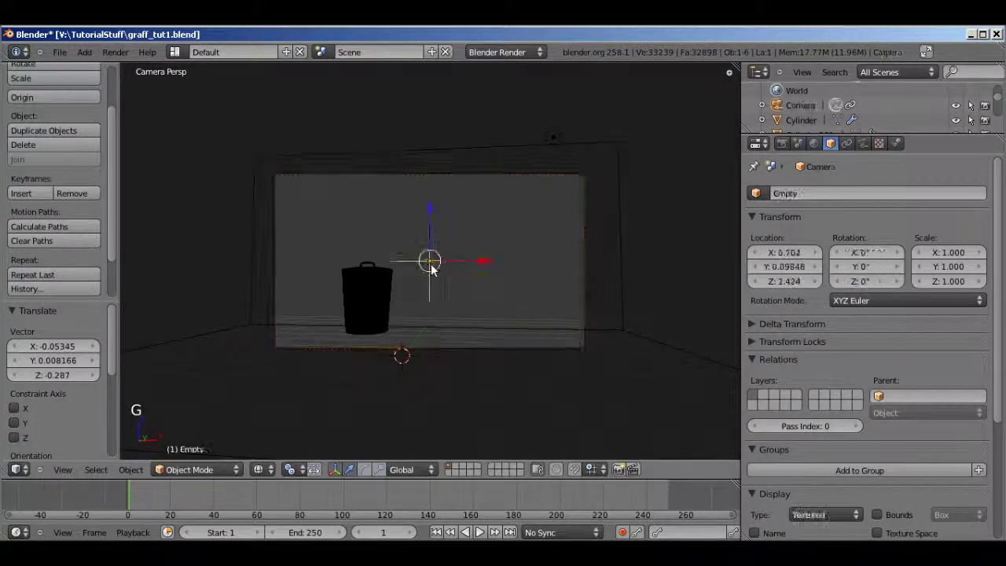
pyautogui.press('g')
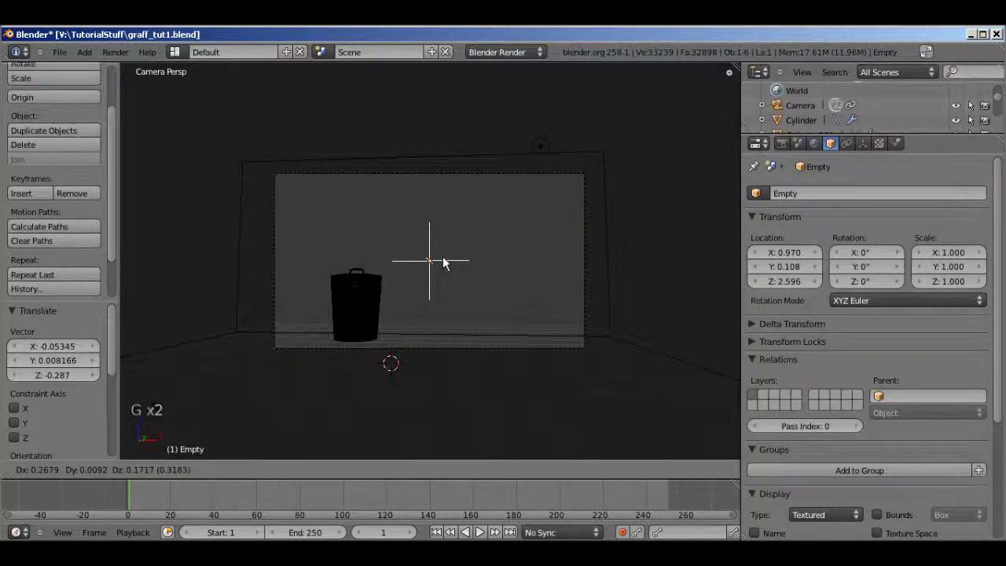
pyautogui.click(442, 261)
# - Lower the Empty about 0.235 in Z, and move the camera about 0.41 in X, 0.107 in Y and 0.9 in Z
pyautogui.scroll(2, 470, 285)
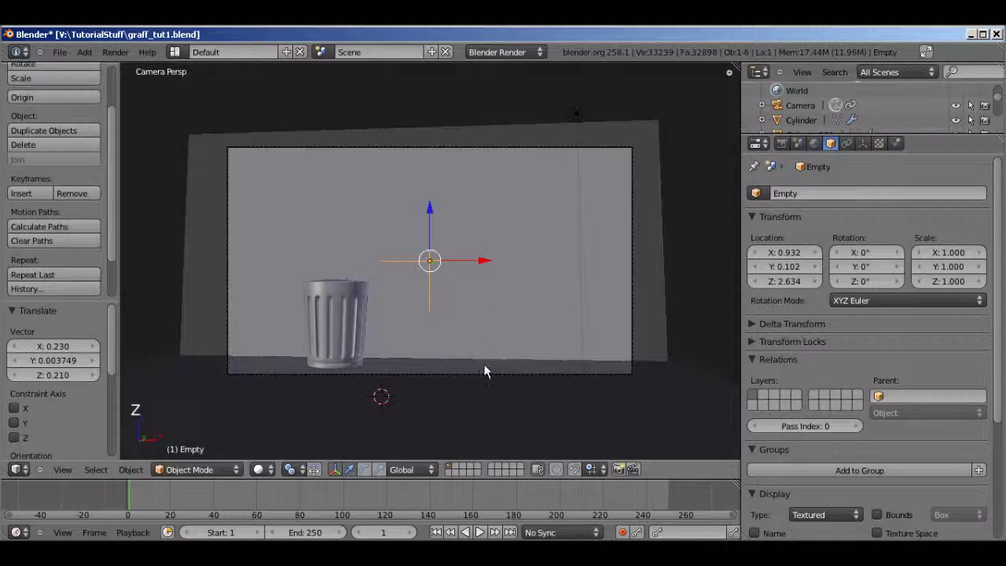
pyautogui.rightClick(486, 374)
pyautogui.rightClick(433, 264)
pyautogui.press('g')
pyautogui.click(432, 281)
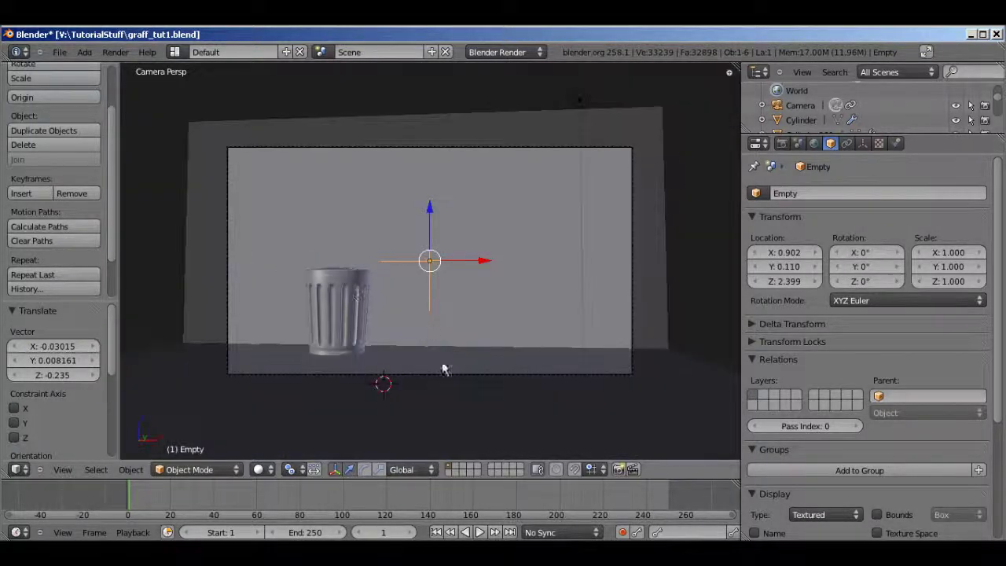
pyautogui.rightClick(446, 374)
pyautogui.press('g')
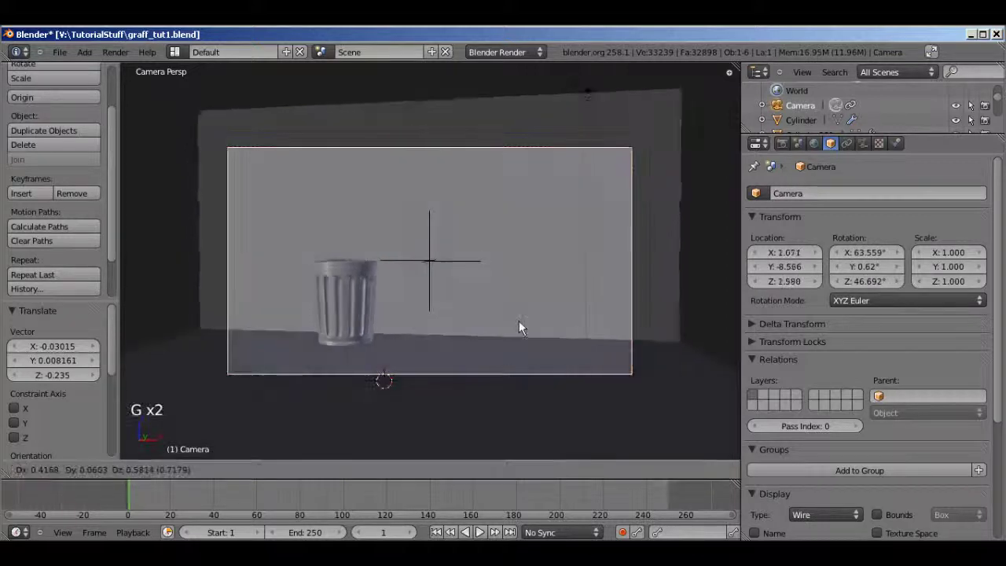
pyautogui.click(440, 263)
# - Shift the Empty by about -0.23 in X and 0.525 in Z, and save over the existing blend file
pyautogui.rightClick(437, 259)
pyautogui.press('g')
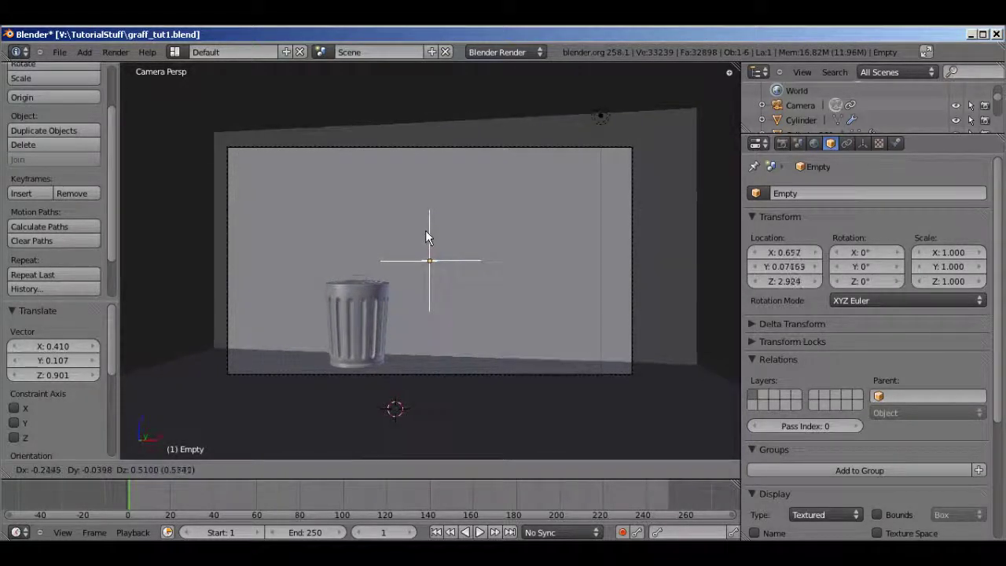
pyautogui.click(425, 231)
pyautogui.hotkey('ctrl', 's')
pyautogui.click(439, 263)
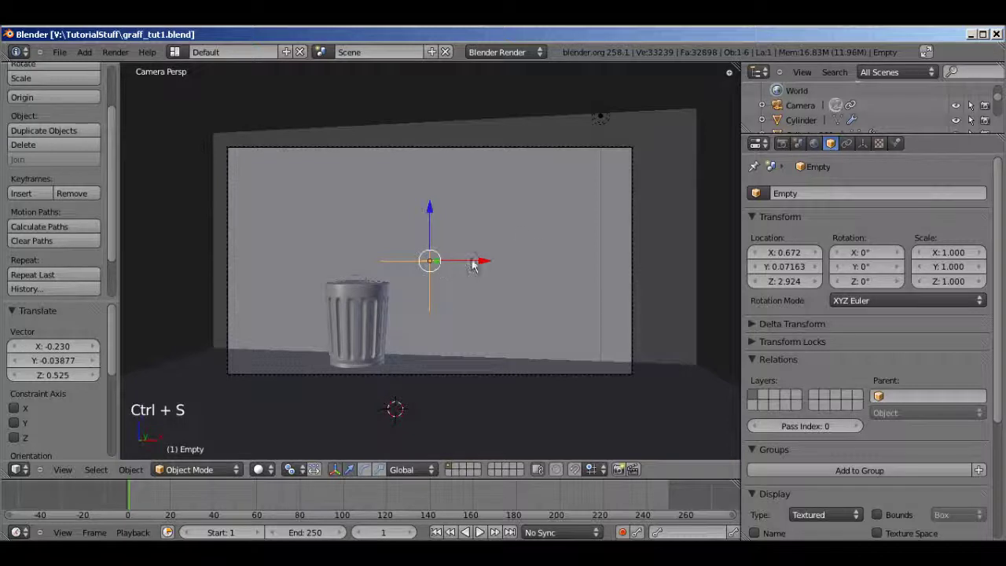
# - Change the existing point lamp to a Sun and tint its light warm cream, about R 1.000, G 0.937, B 0.783
pyautogui.rightClick(580, 157)
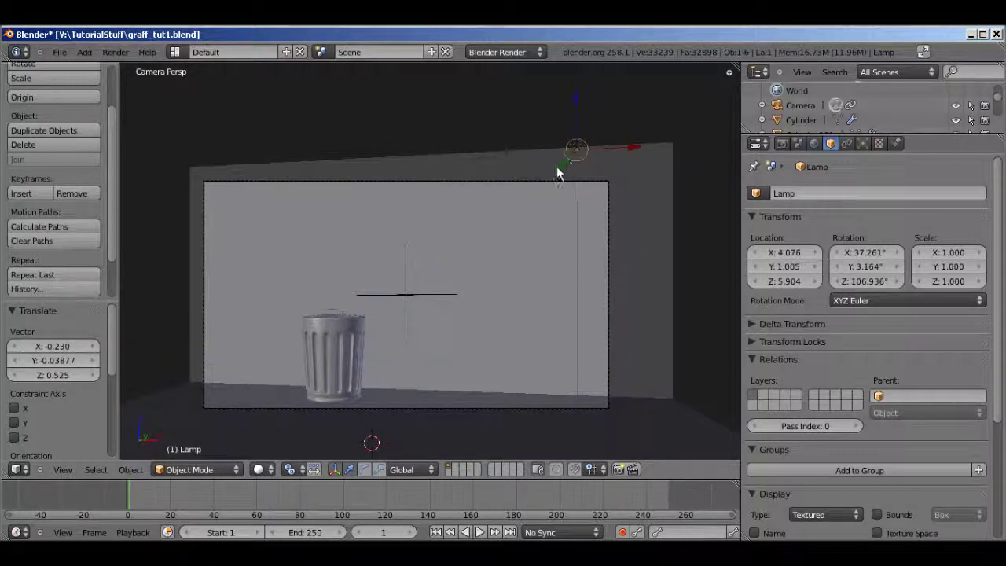
pyautogui.press('x')
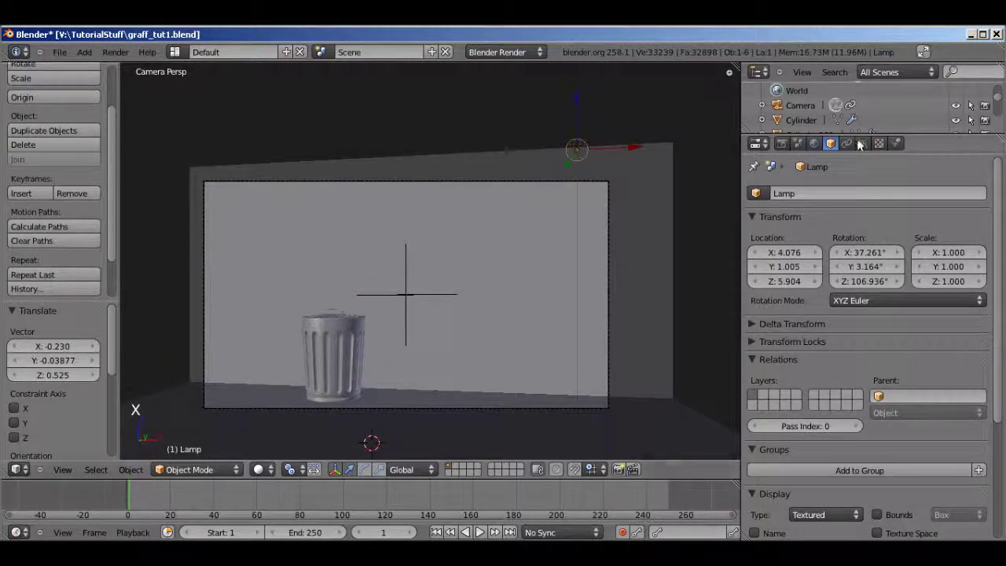
pyautogui.moveTo(583, 144); pyautogui.dragTo(534, 218, button='middle')
pyautogui.scroll(3, 534, 218)
pyautogui.click(863, 144)
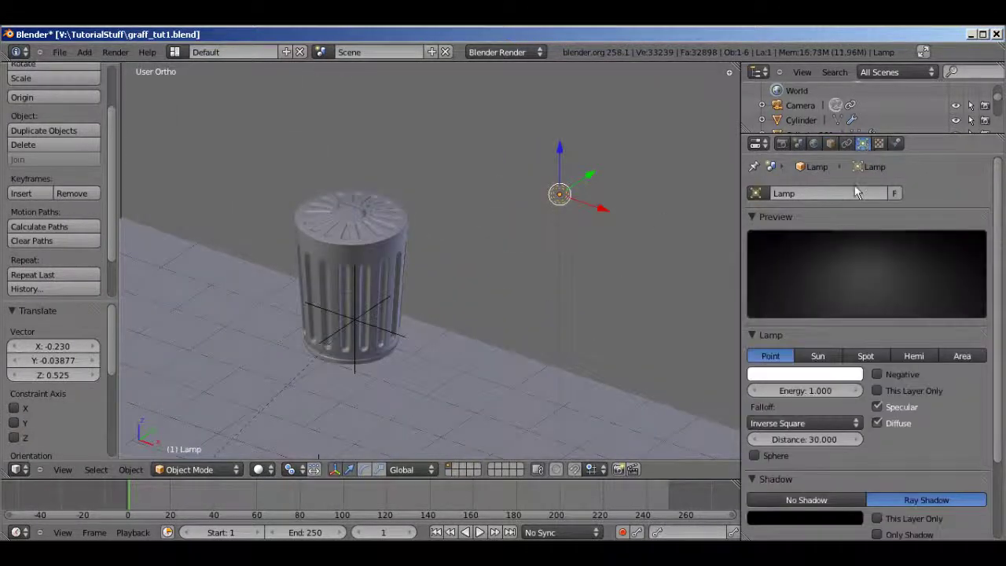
pyautogui.click(818, 357)
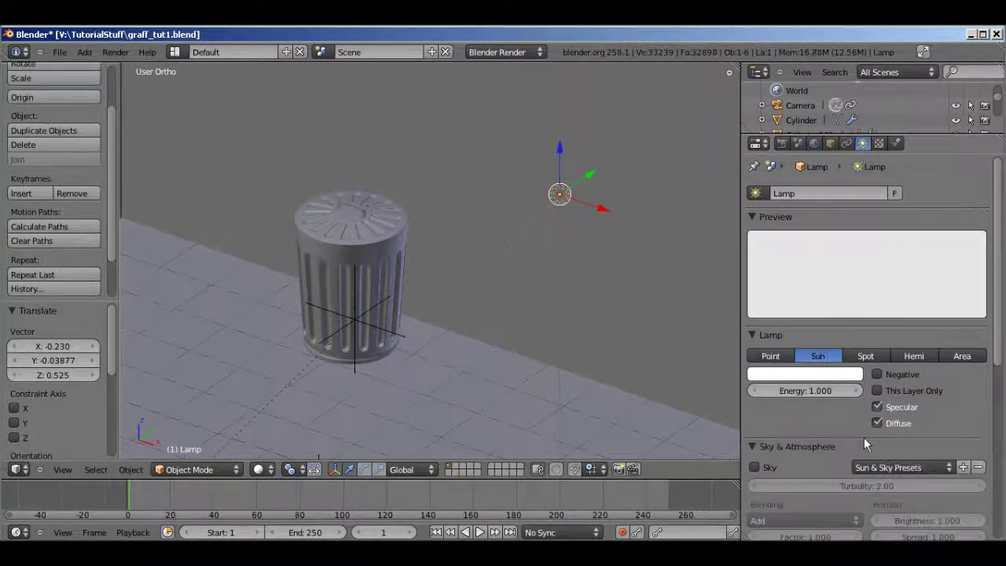
pyautogui.click(807, 376)
pyautogui.moveTo(785, 237); pyautogui.dragTo(780, 244)
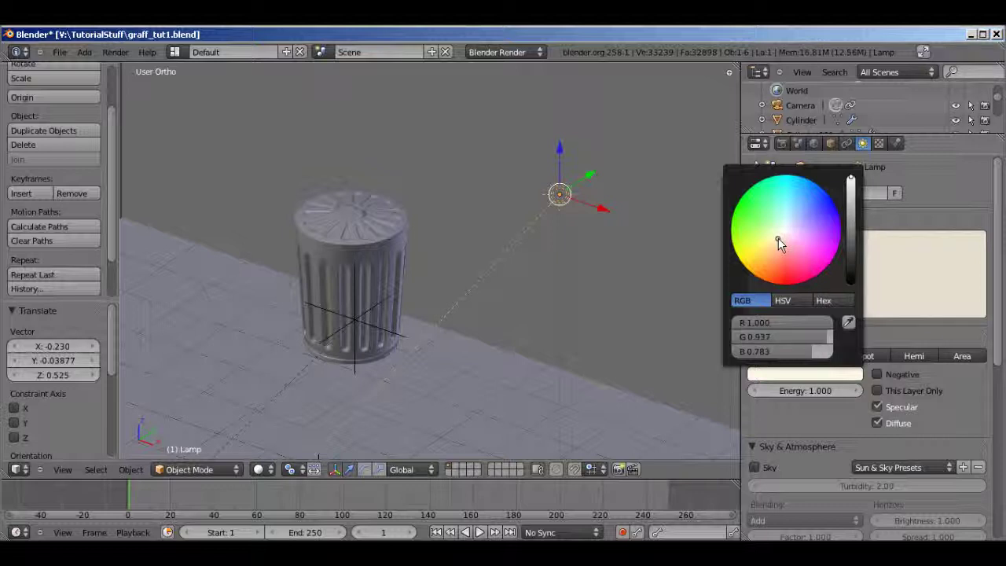
# - Set the sun lamp's energy to 0.8
pyautogui.click(809, 391)
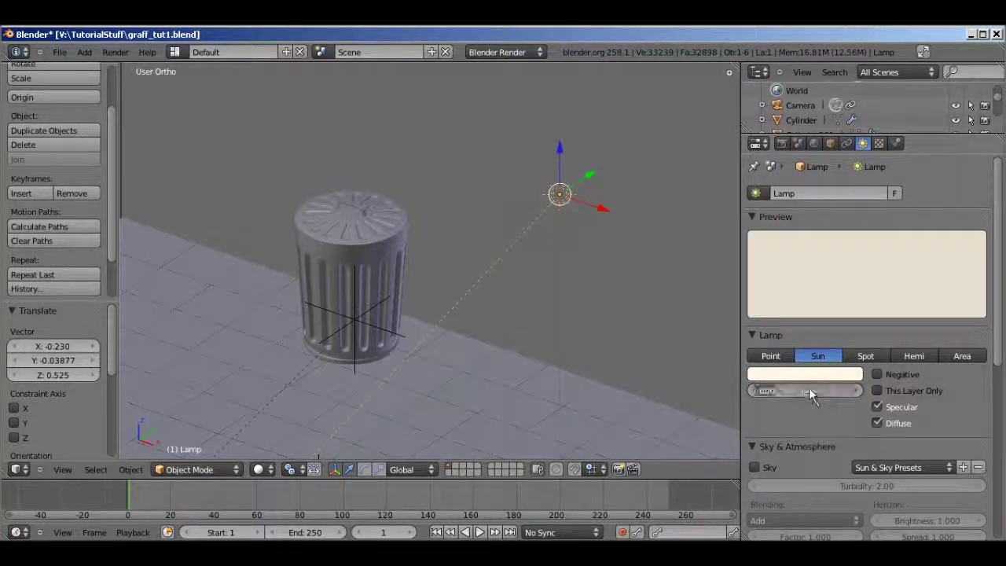
pyautogui.write('0.8')
pyautogui.press('Return')
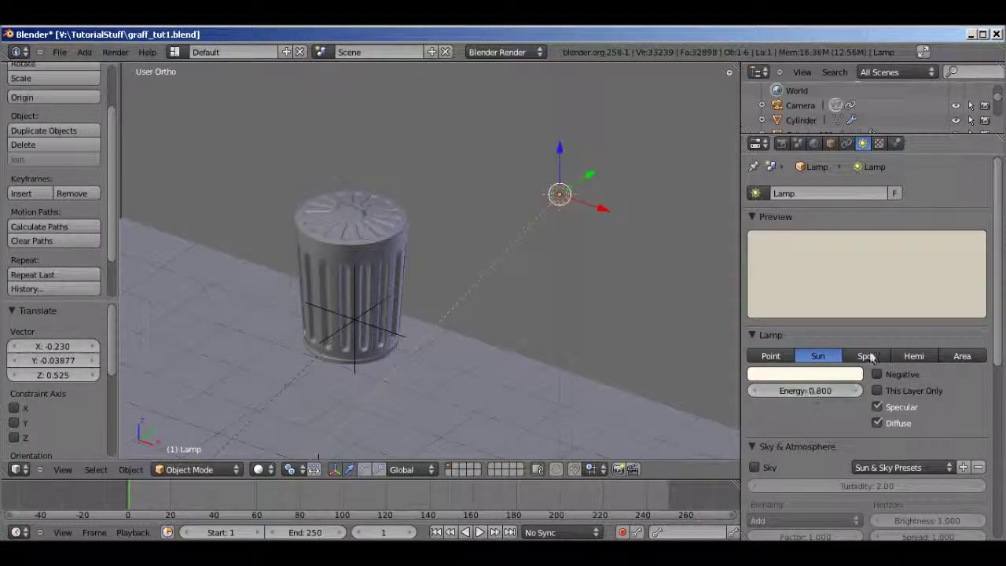
# - Set the sun lamp's ray shadow sampling to 4 samples
pyautogui.scroll(-8, 865, 377)
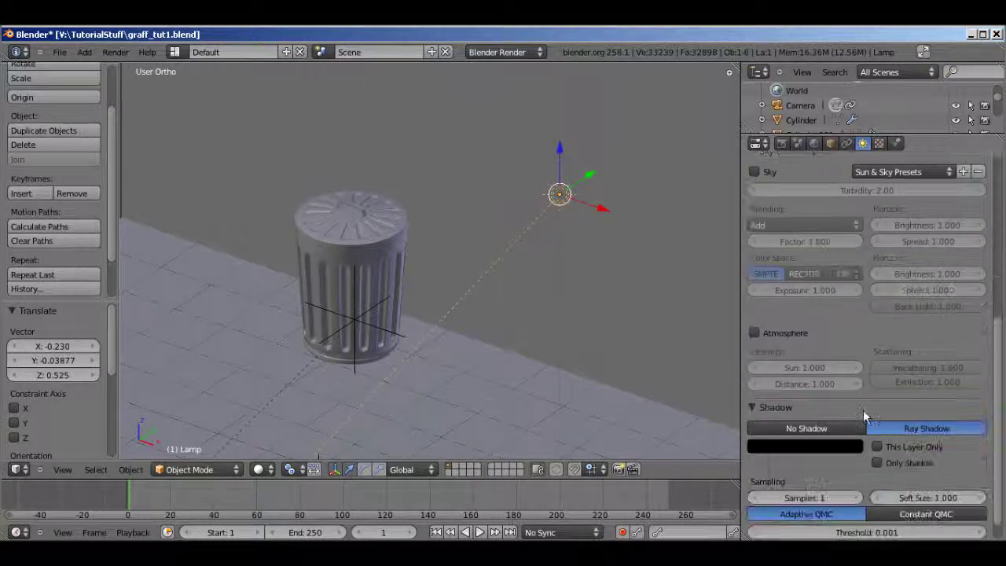
pyautogui.scroll(-1, 863, 409)
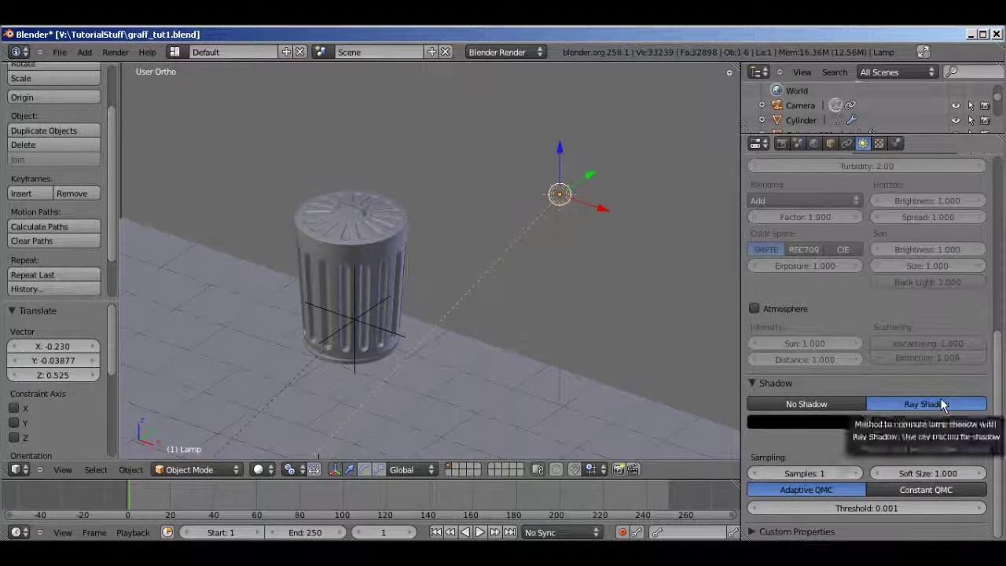
pyautogui.click(815, 473)
pyautogui.write('4')
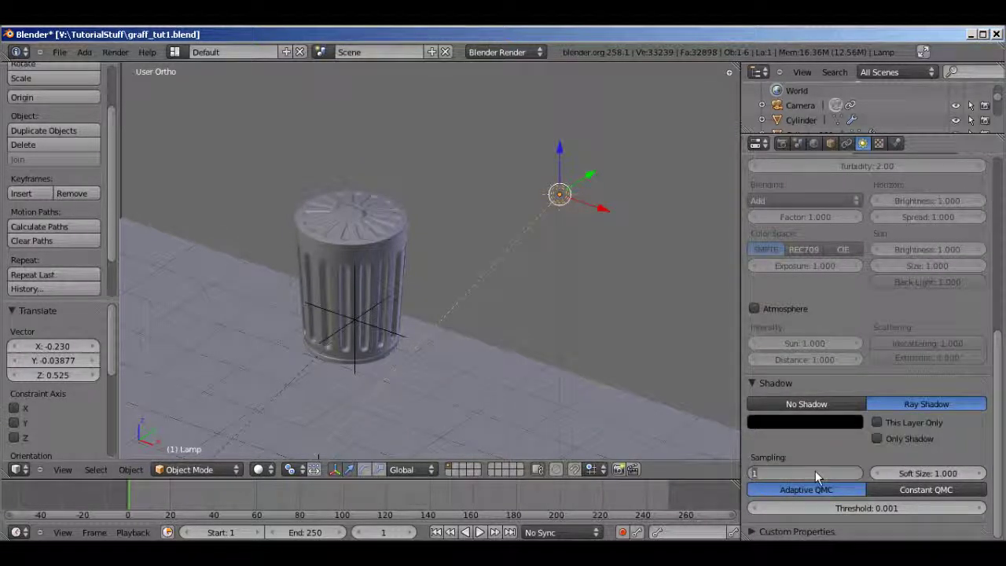
pyautogui.press('Return')
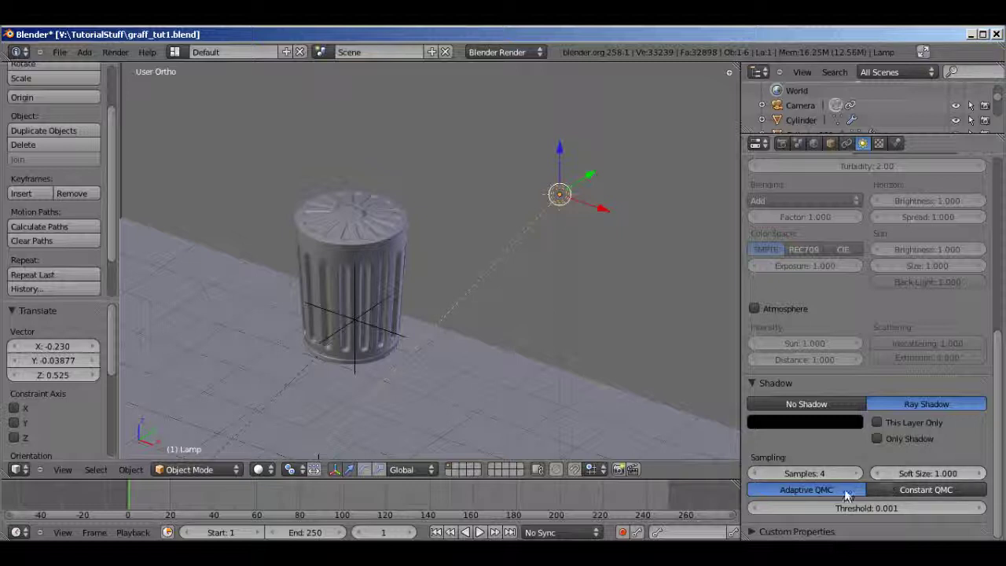